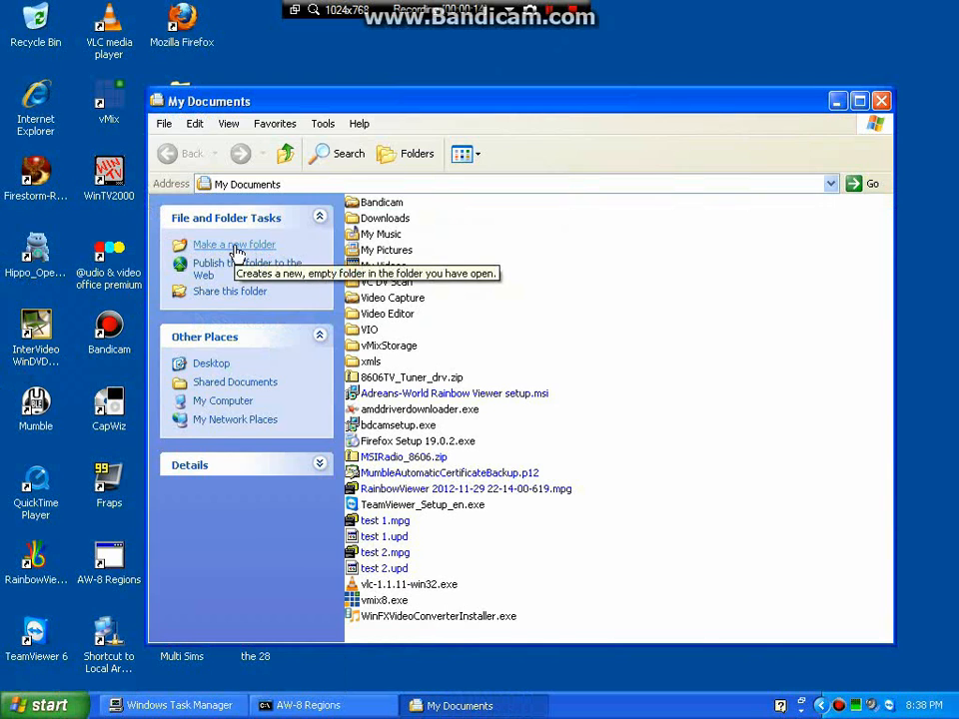
Create a new folder named 'my region' in My Documents and open it.
{"action": "left_click", "coordinate": [235, 246]}
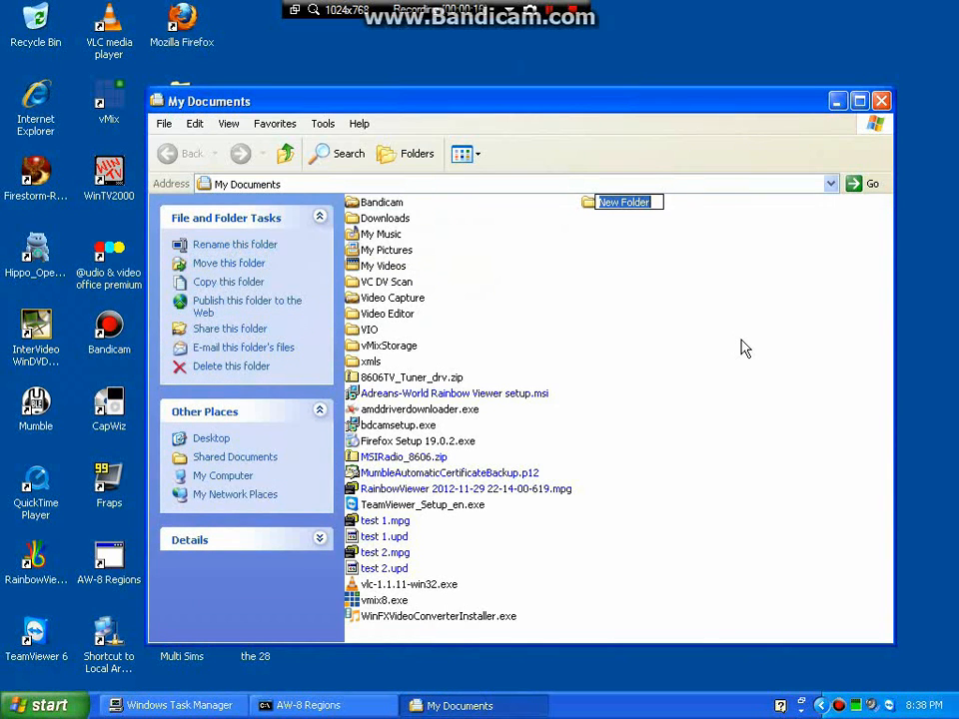
{"action": "type", "text": "my re"}
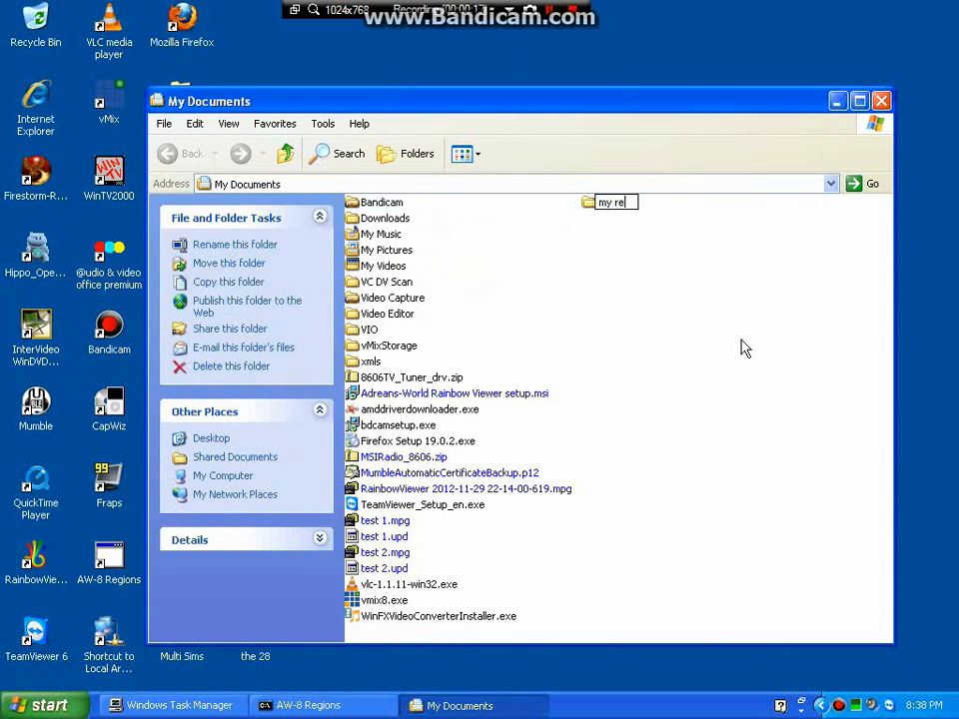
{"action": "type", "text": "gion"}
{"action": "left_click", "coordinate": [603, 290]}
{"action": "double_click", "coordinate": [589, 202]}
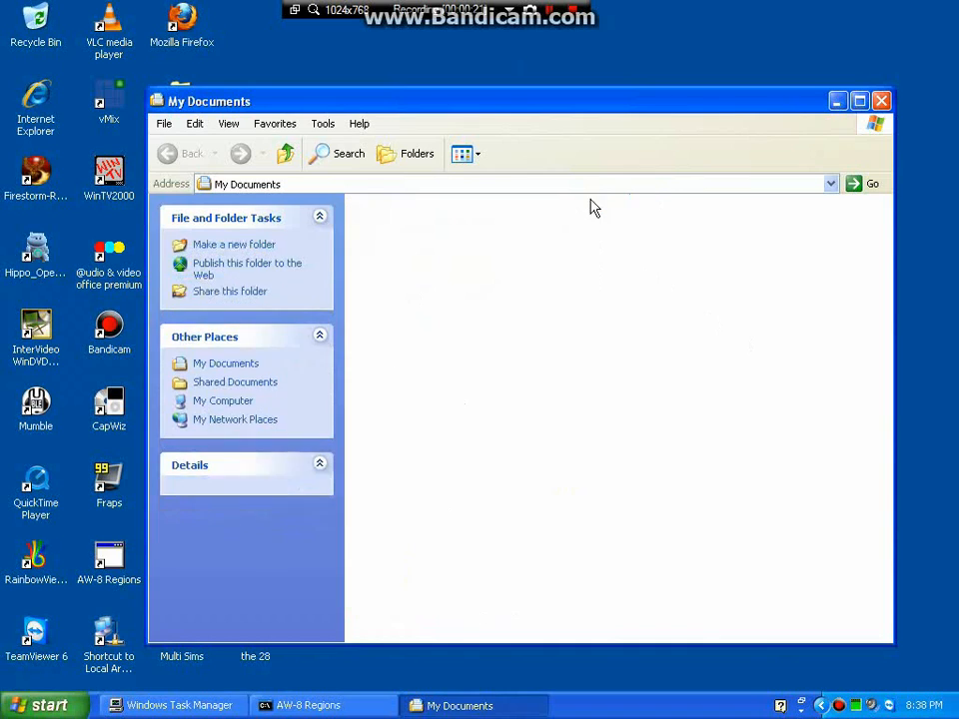
Create an empty 'region ifo.txt' there, open it in Notepad, and launch Firefox.
{"action": "right_click", "coordinate": [494, 310]}
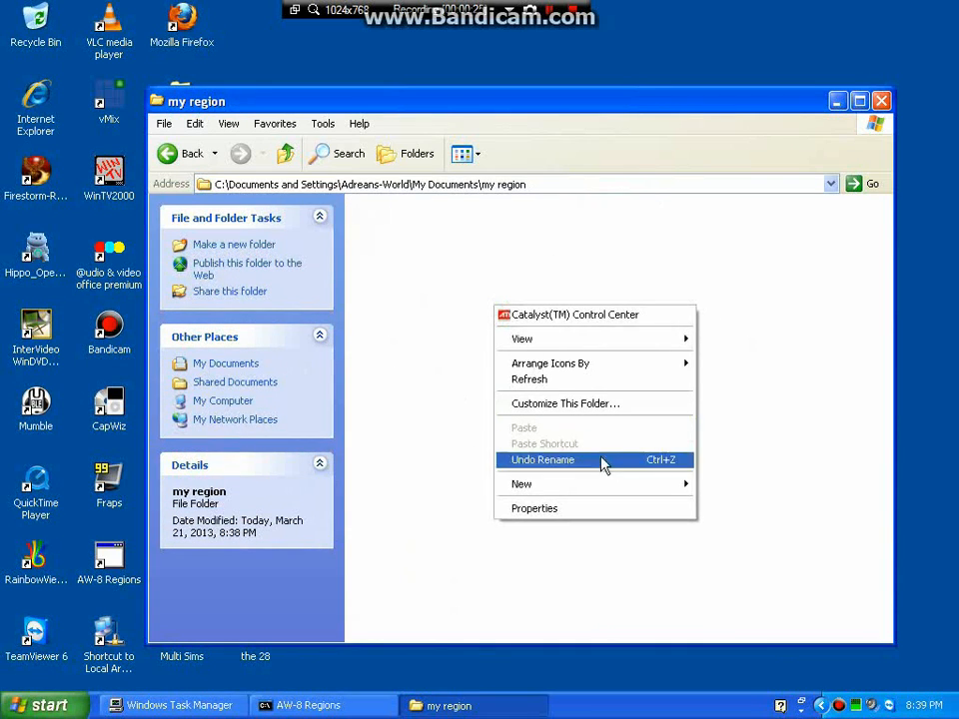
{"action": "mouse_move", "coordinate": [683, 487]}
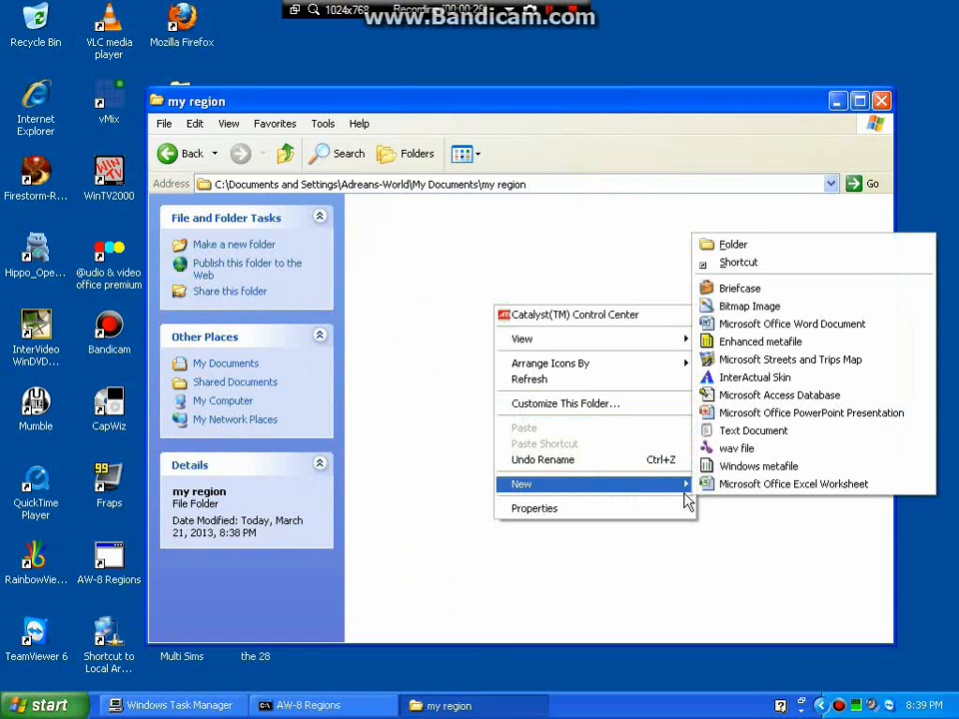
{"action": "left_click", "coordinate": [780, 440]}
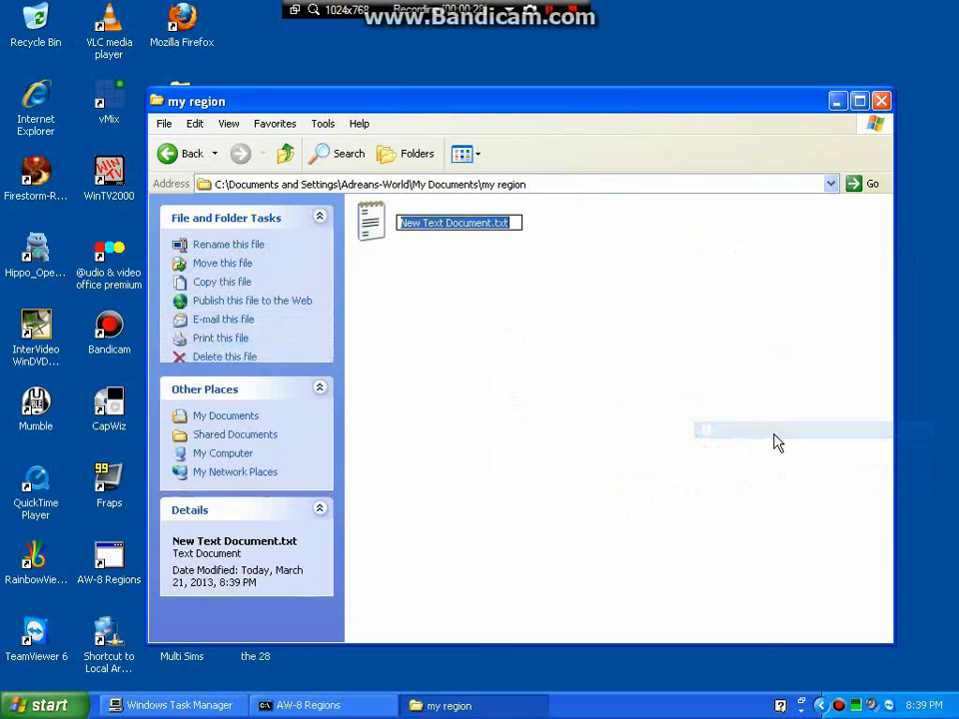
{"action": "left_click", "coordinate": [463, 223]}
{"action": "left_click_drag", "start_coordinate": [491, 223], "coordinate": [398, 237]}
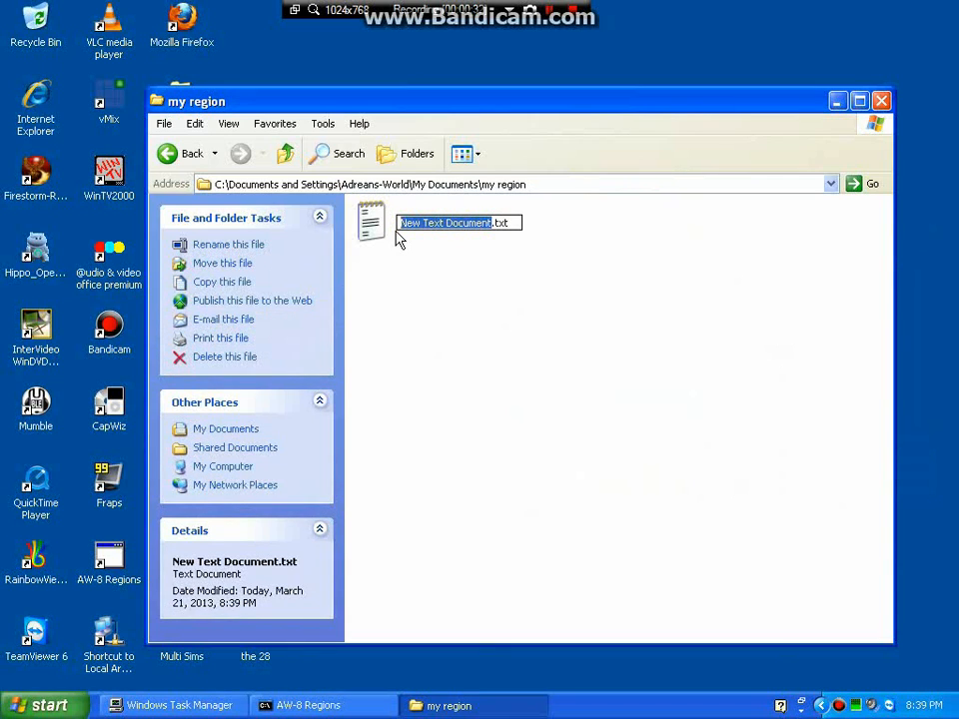
{"action": "type", "text": "region"}
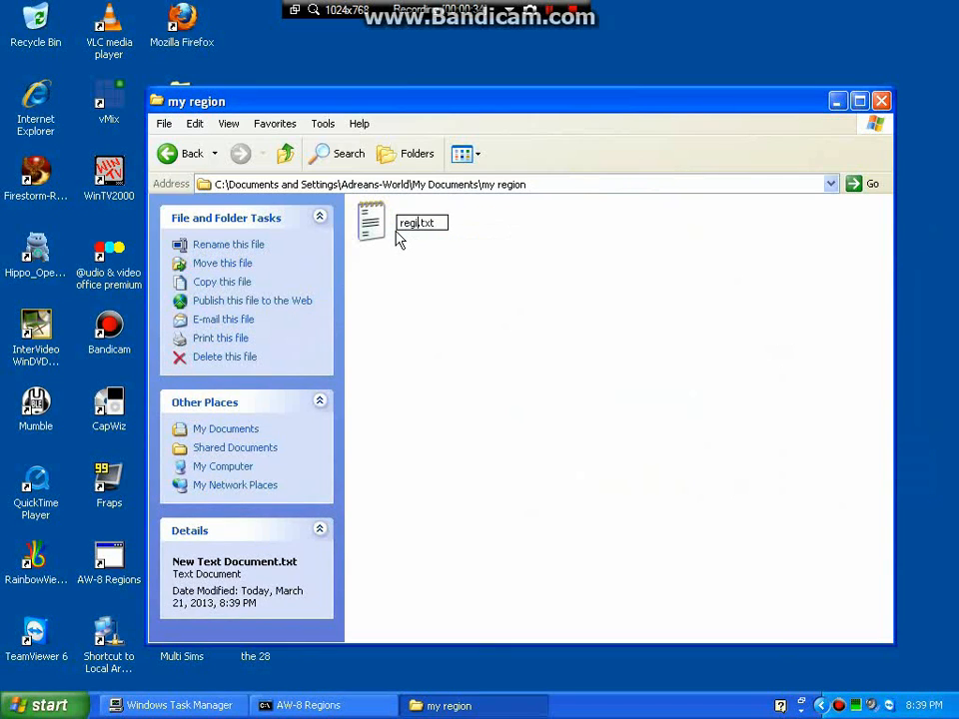
{"action": "type", "text": " ifo"}
{"action": "key", "text": "Return"}
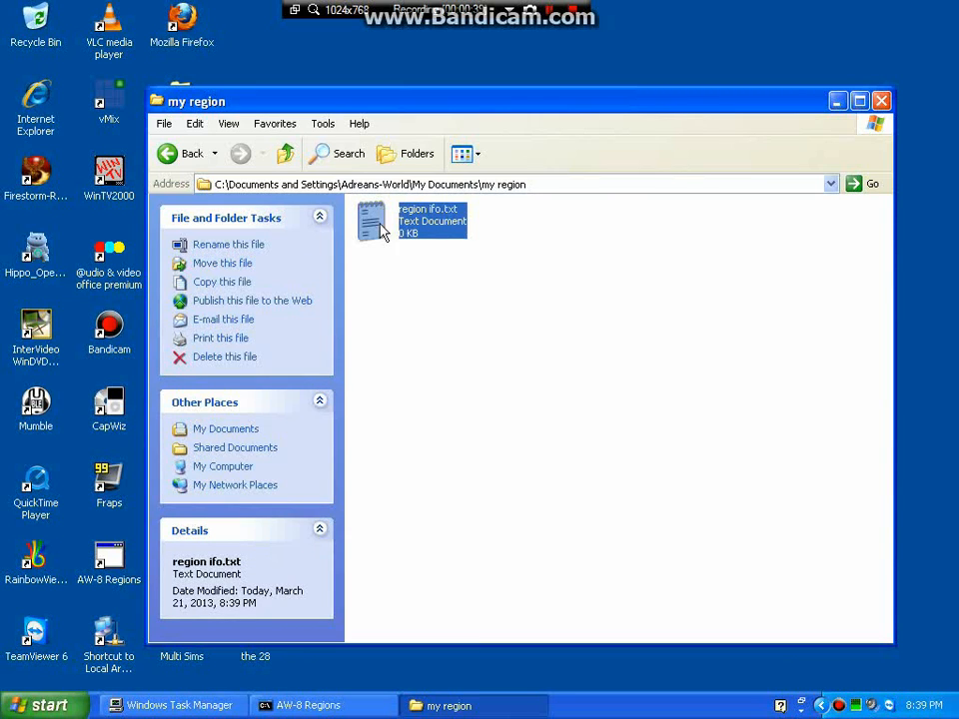
{"action": "double_click", "coordinate": [381, 232]}
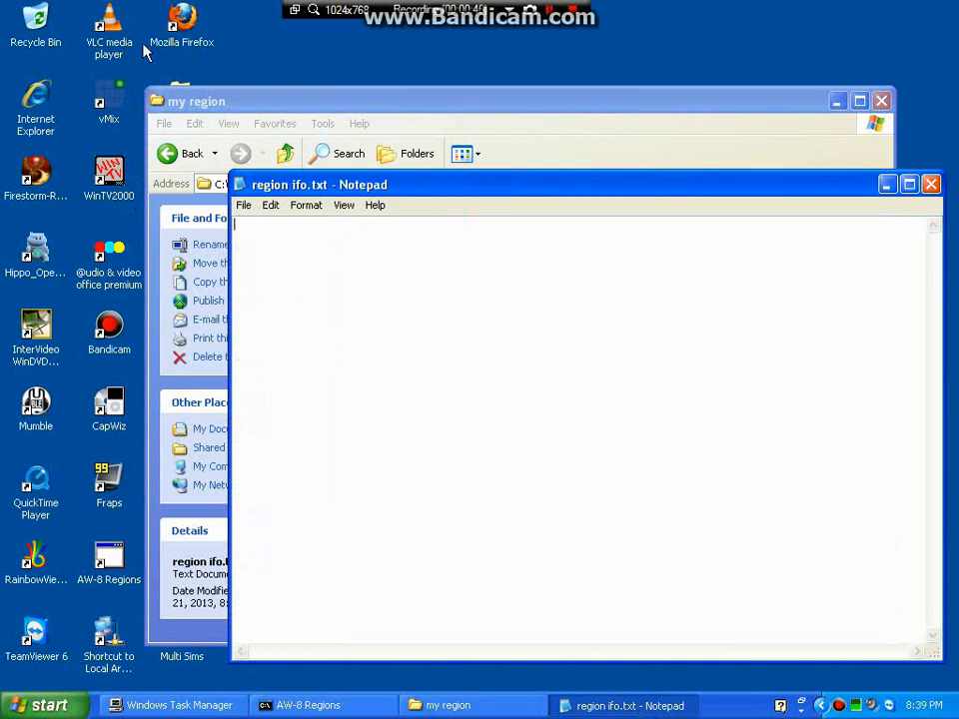
{"action": "double_click", "coordinate": [183, 18]}
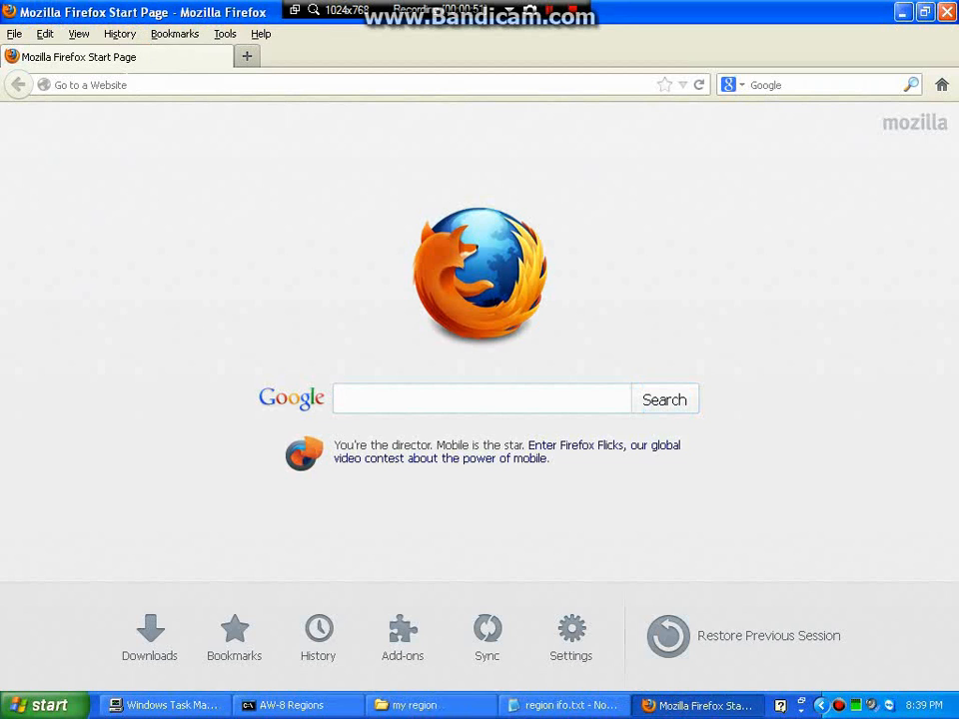
Load speedtest.net, copy the detected public IP address, and close Firefox.
{"action": "type", "text": "spee"}
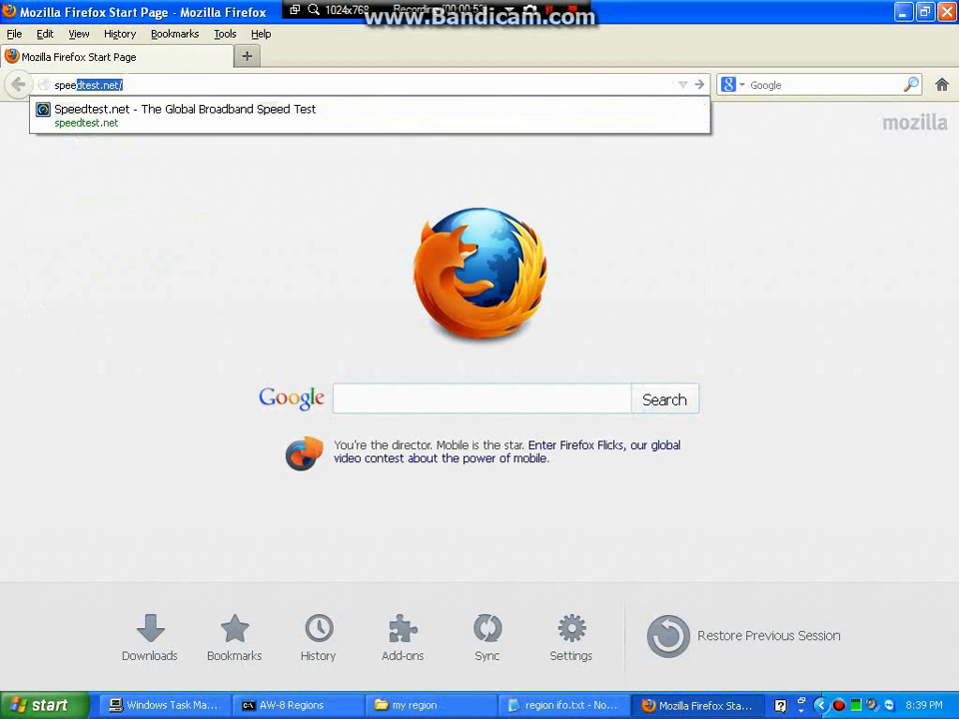
{"action": "type", "text": "dtest"}
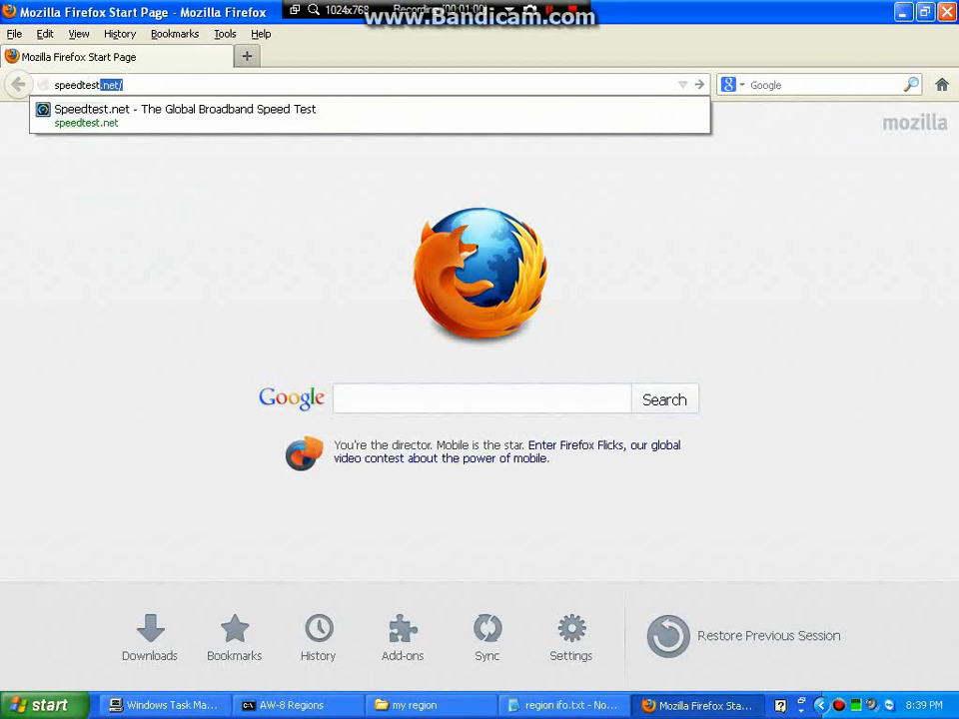
{"action": "key", "text": "Return"}
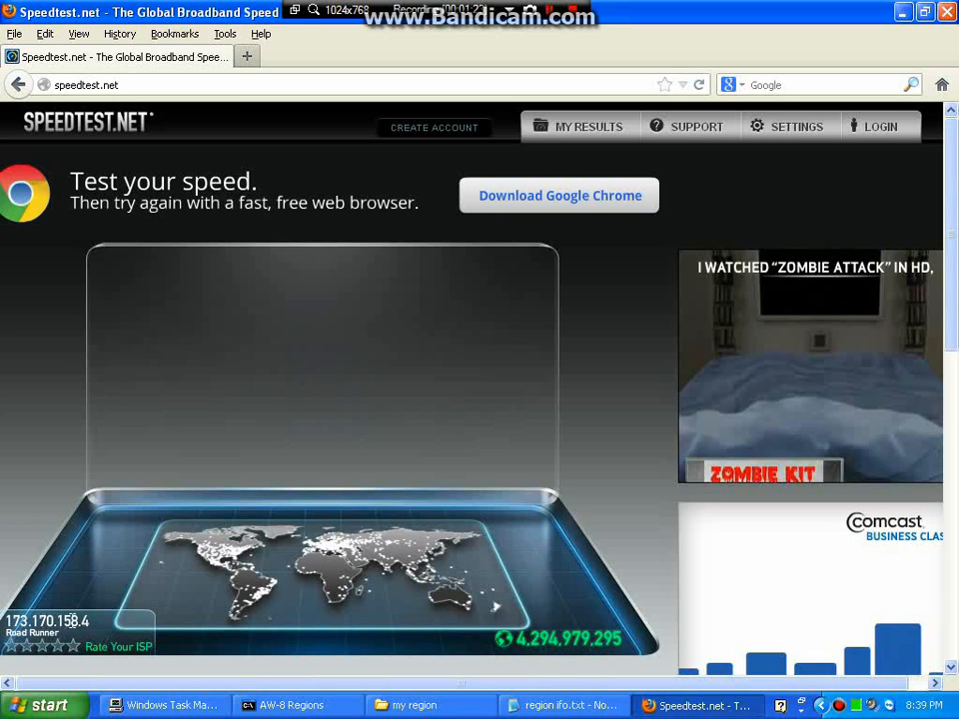
{"action": "mouse_move", "coordinate": [72, 625]}
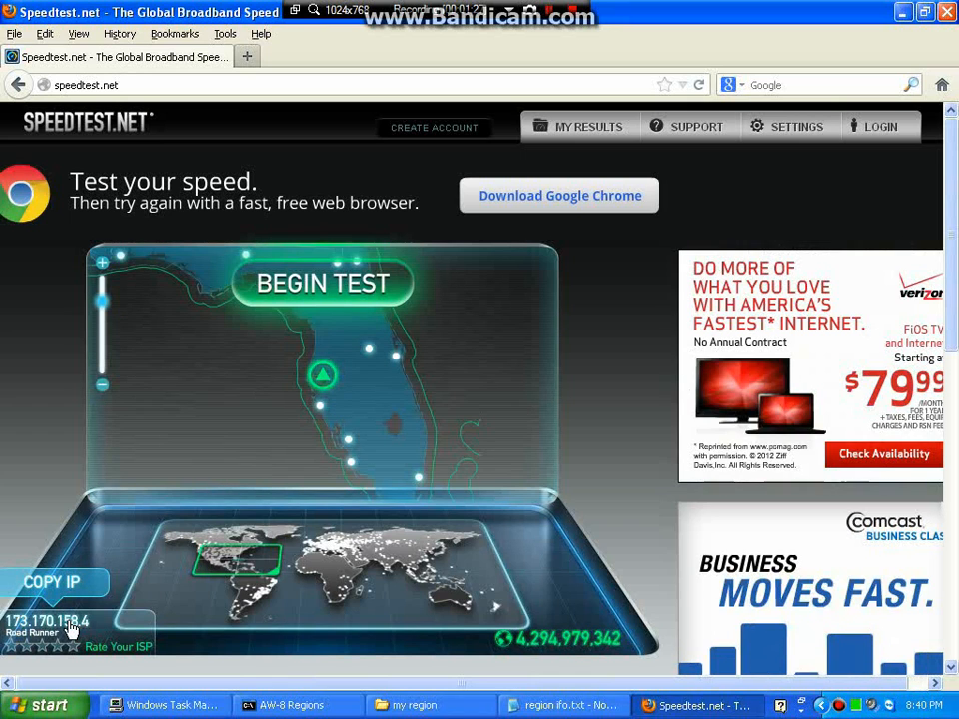
{"action": "left_click", "coordinate": [72, 625]}
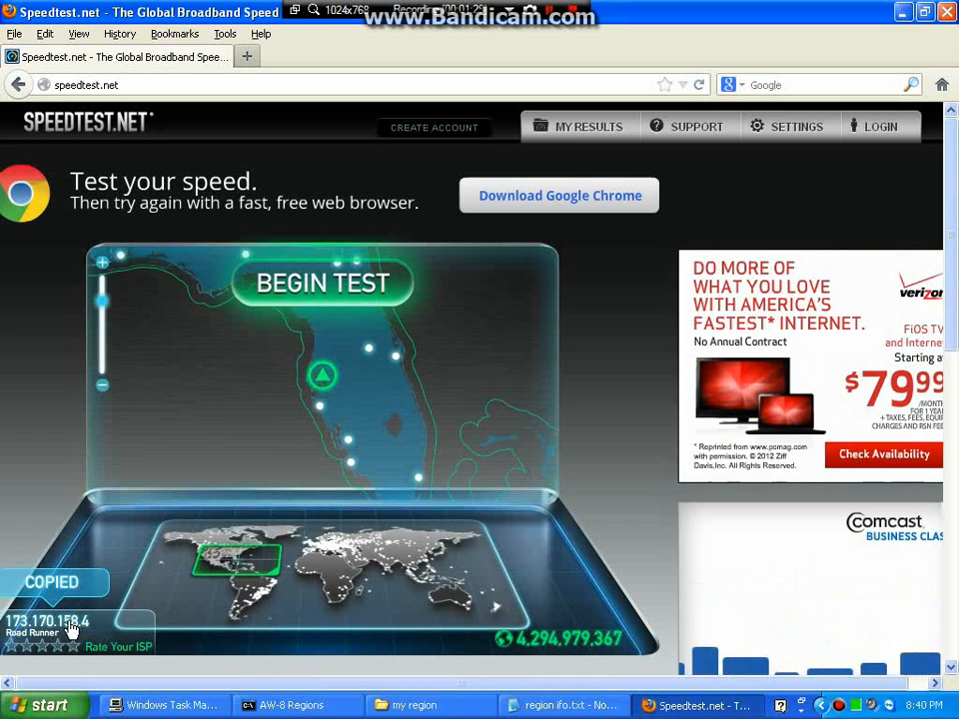
{"action": "left_click", "coordinate": [945, 12]}
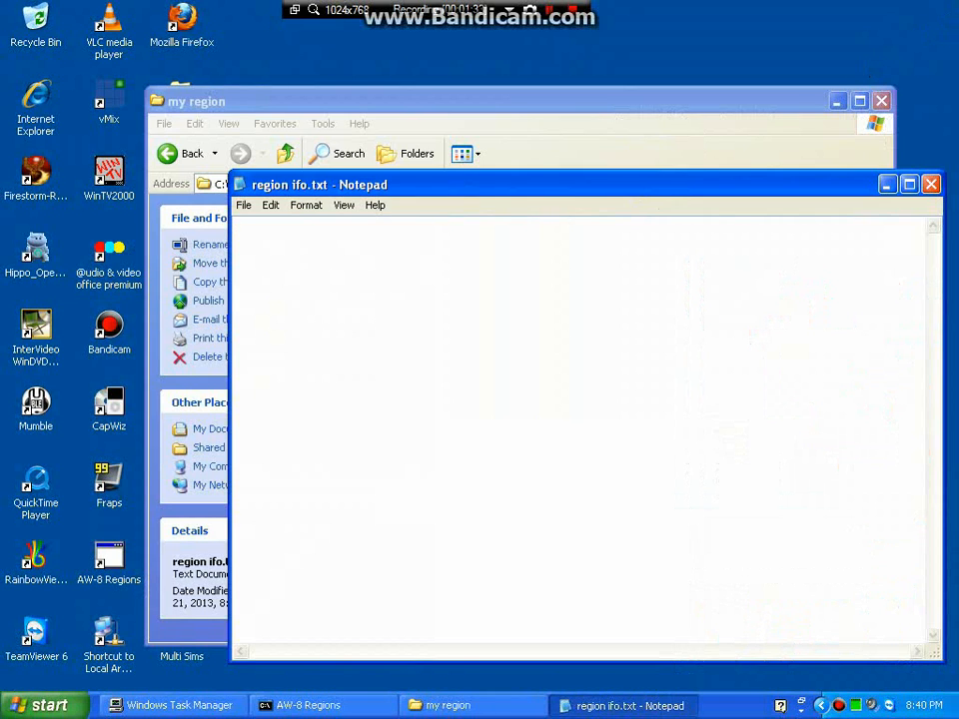
Paste the public IP into the note, label it 'my ip', and start a new line.
{"action": "right_click", "coordinate": [370, 244]}
{"action": "left_click", "coordinate": [414, 305]}
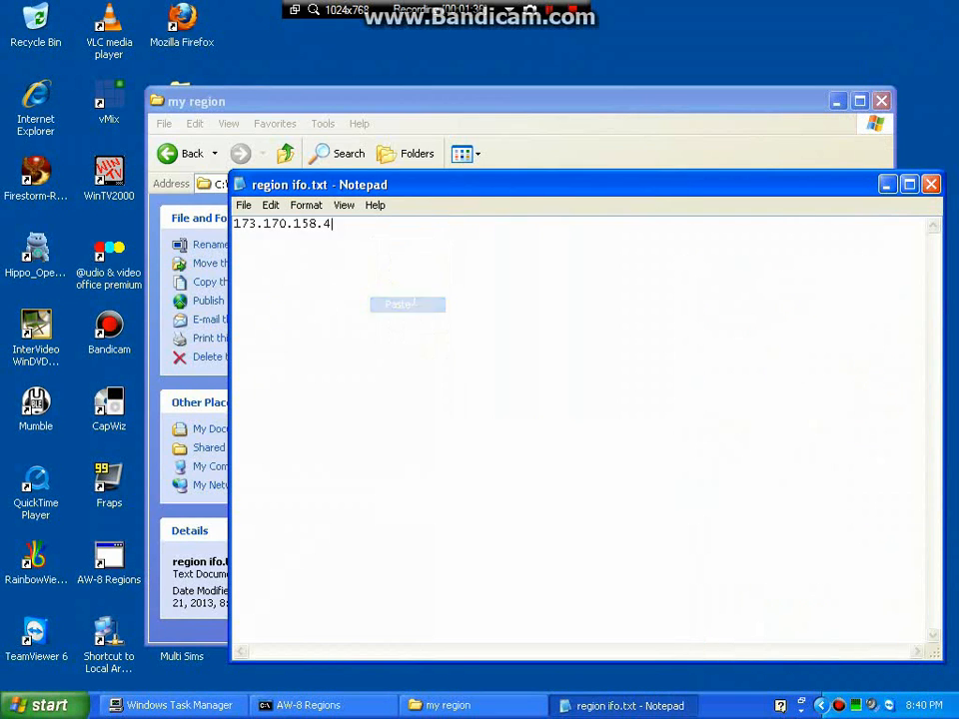
{"action": "type", "text": "my ip"}
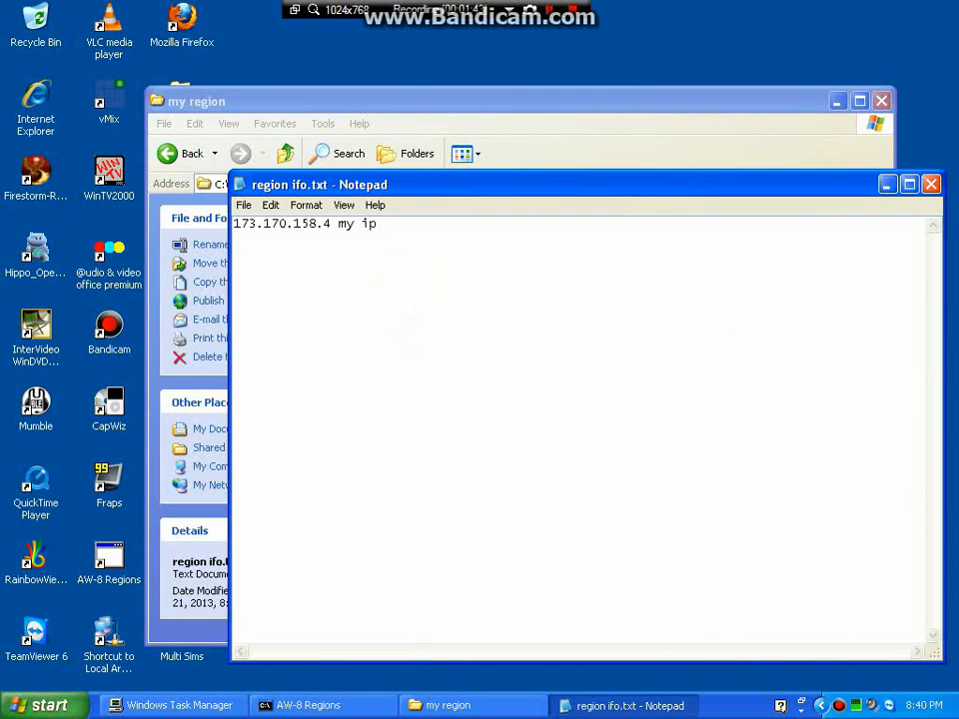
{"action": "key", "text": "Return"}
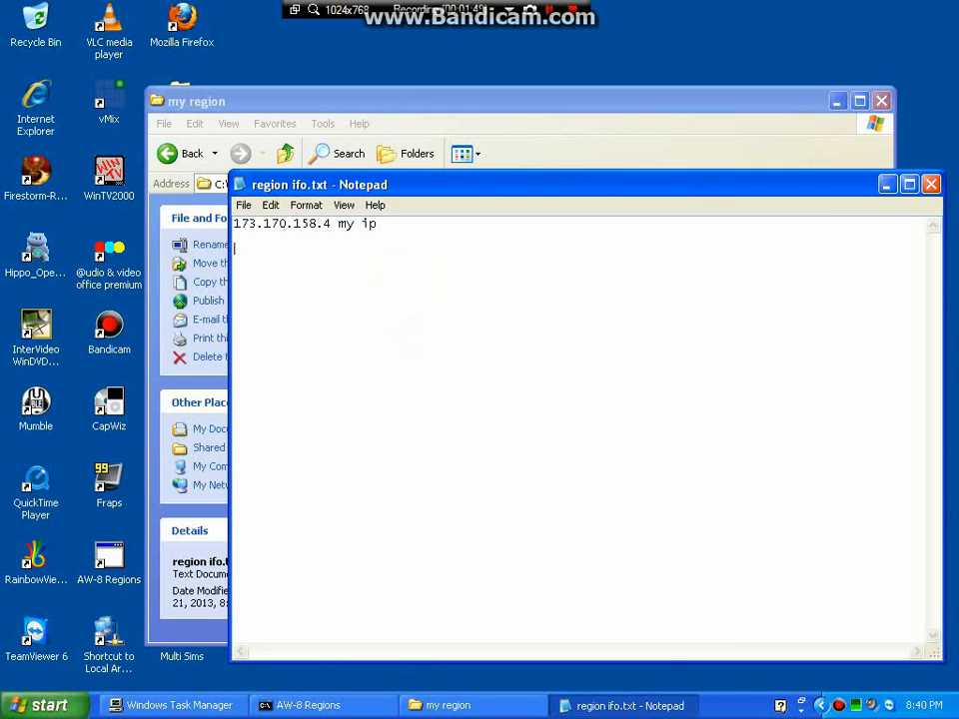
Show the Local Area Connection status Support details with IP 192.168.1.133 beside Notepad.
{"action": "left_click", "coordinate": [48, 706]}
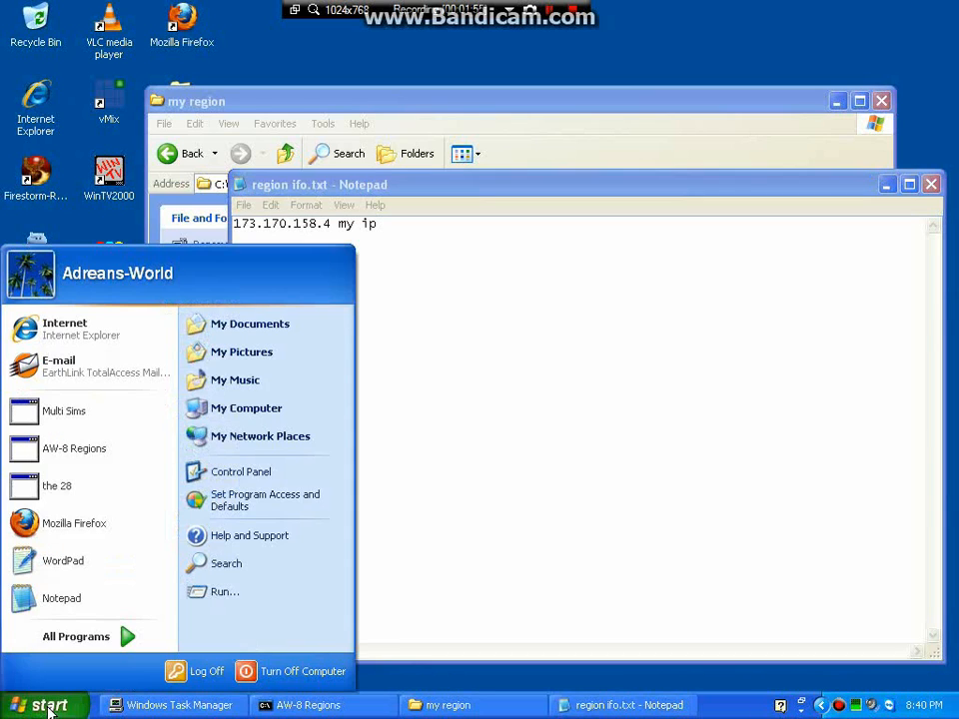
{"action": "left_click", "coordinate": [261, 472]}
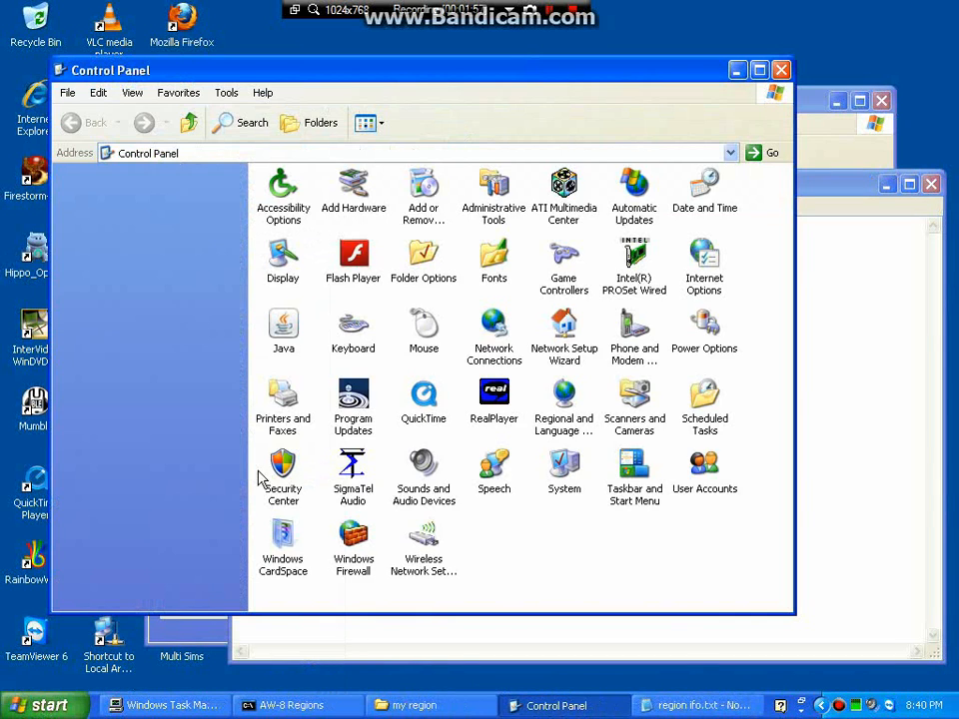
{"action": "double_click", "coordinate": [494, 329]}
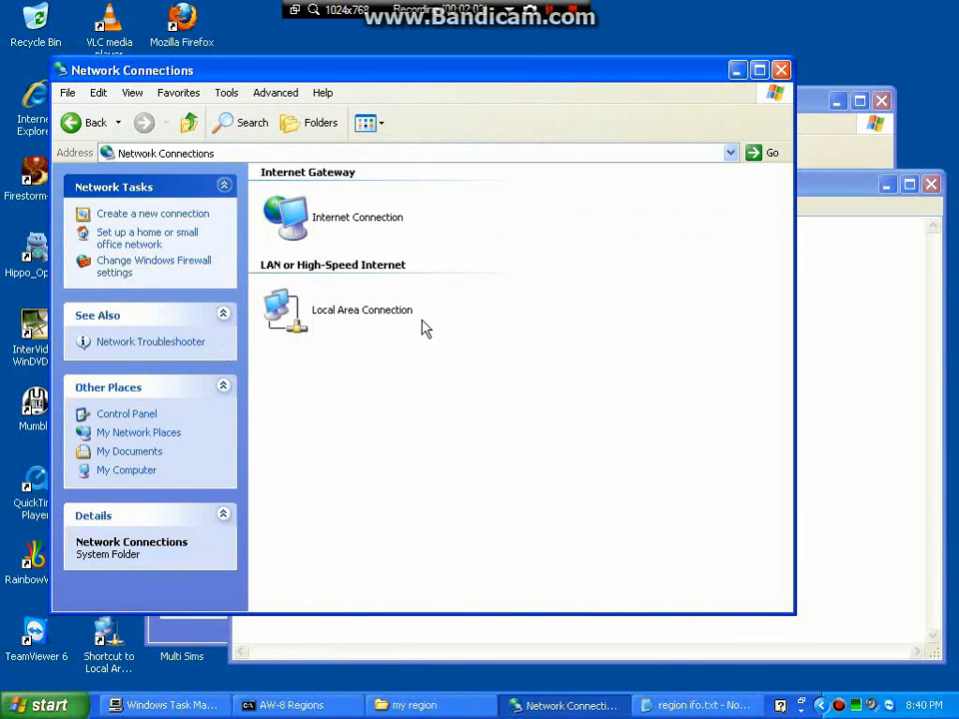
{"action": "left_click", "coordinate": [339, 317]}
{"action": "left_click_drag", "start_coordinate": [244, 326], "coordinate": [241, 437]}
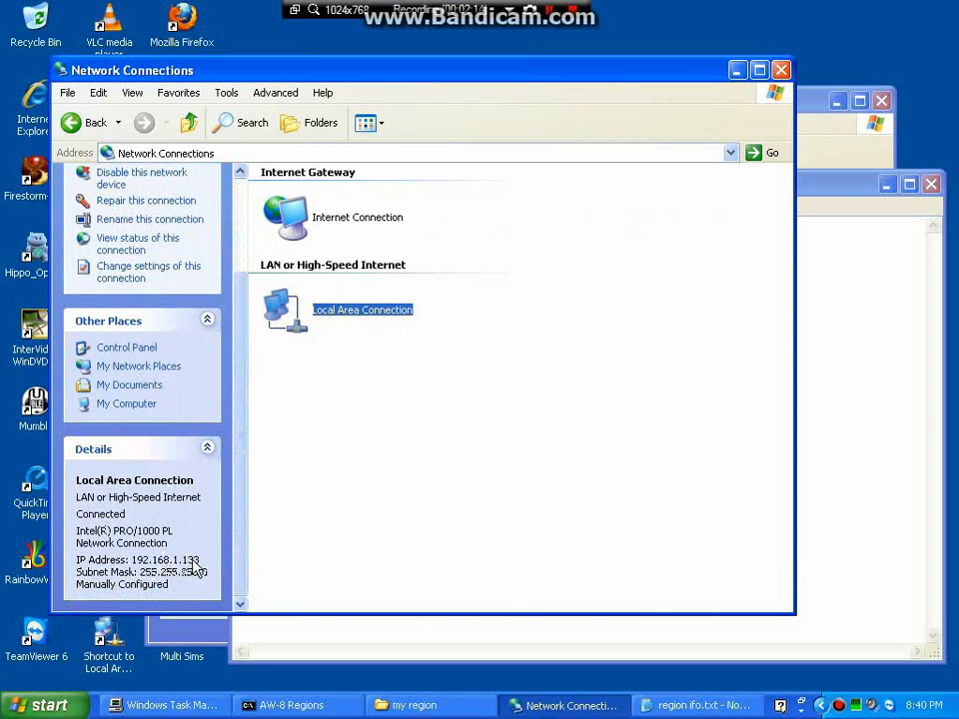
{"action": "double_click", "coordinate": [338, 313]}
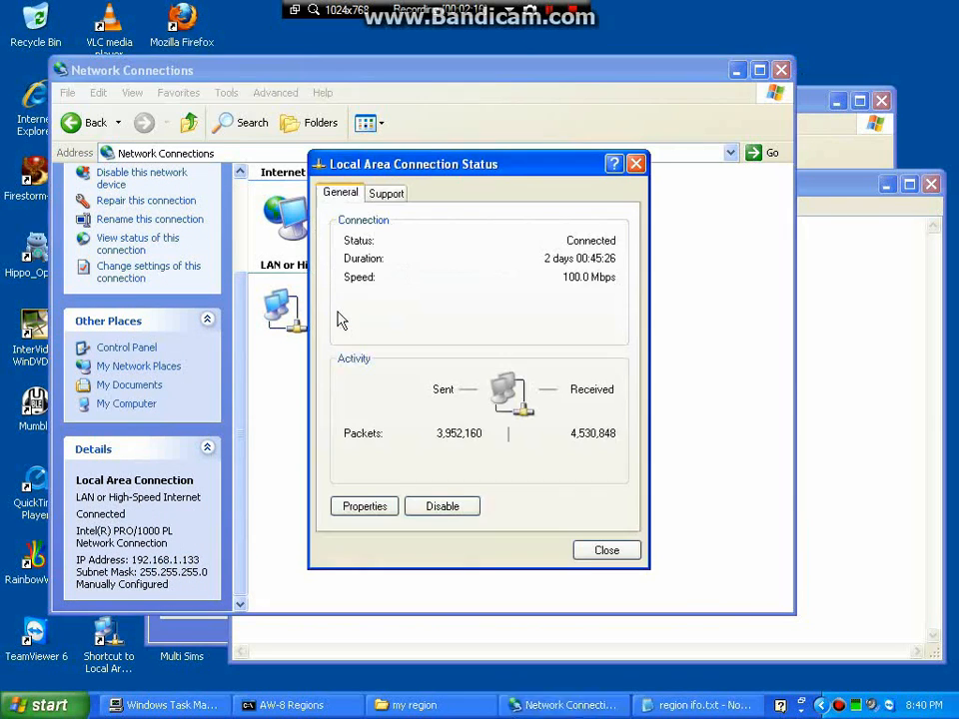
{"action": "left_click", "coordinate": [385, 196]}
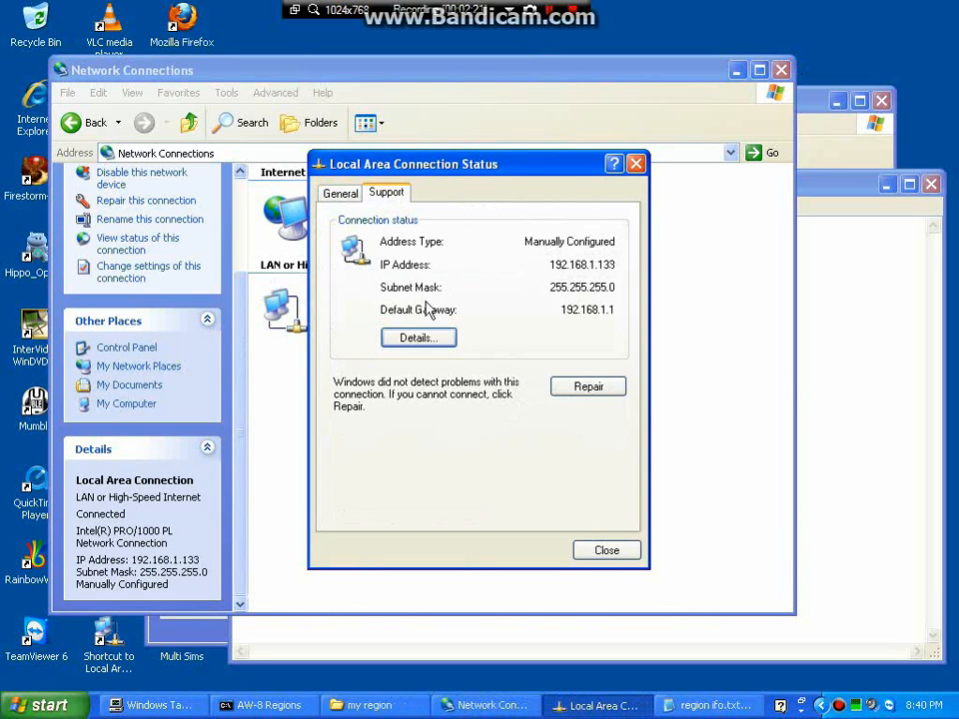
{"action": "left_click", "coordinate": [816, 190]}
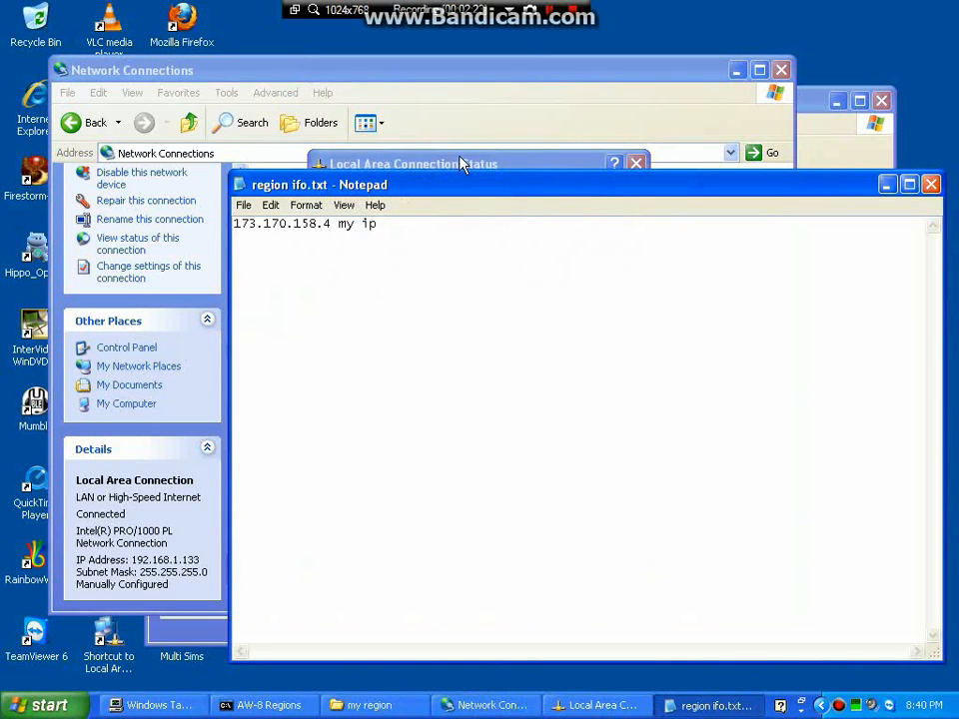
{"action": "left_click_drag", "start_coordinate": [461, 160], "coordinate": [623, 28]}
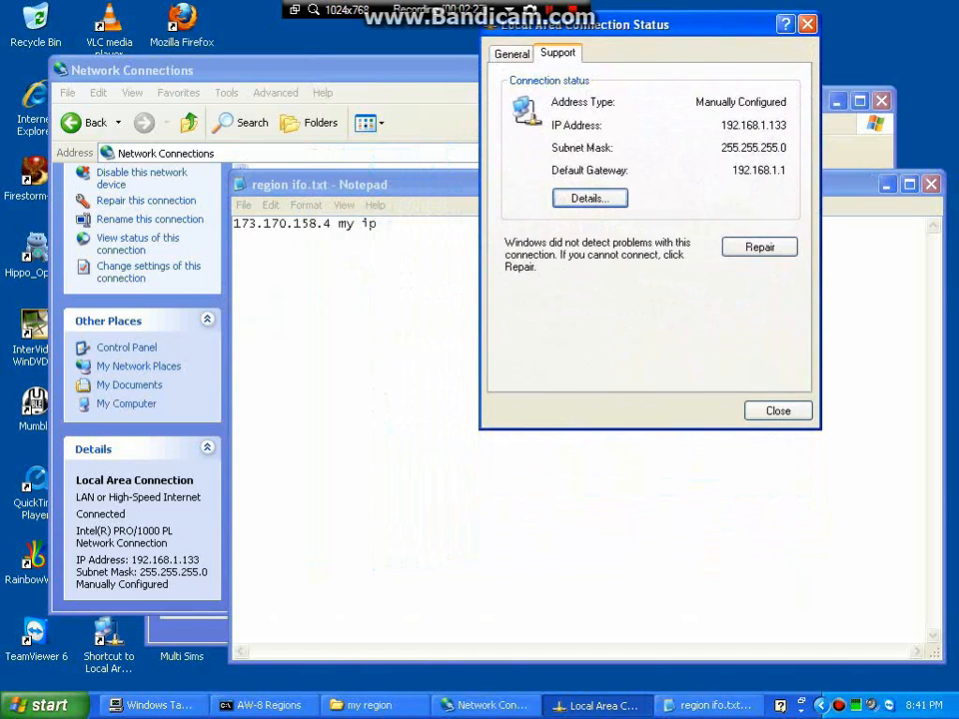
{"action": "left_click", "coordinate": [398, 199]}
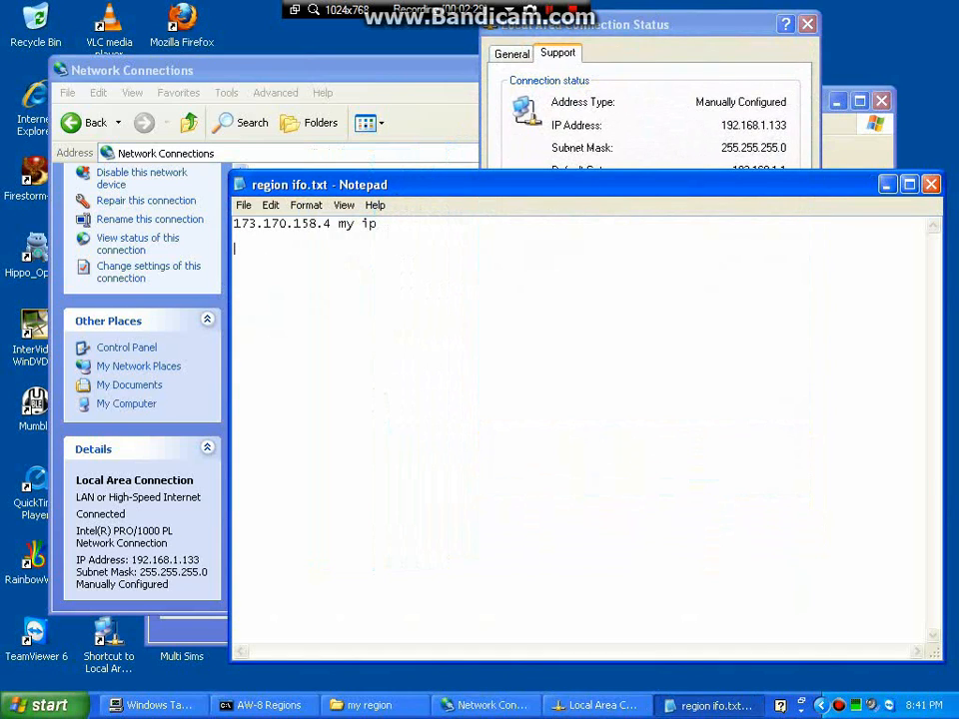
Add the line 'computer ip 192.168.1.133' to the notes and save.
{"action": "type", "text": "computer ip   19"}
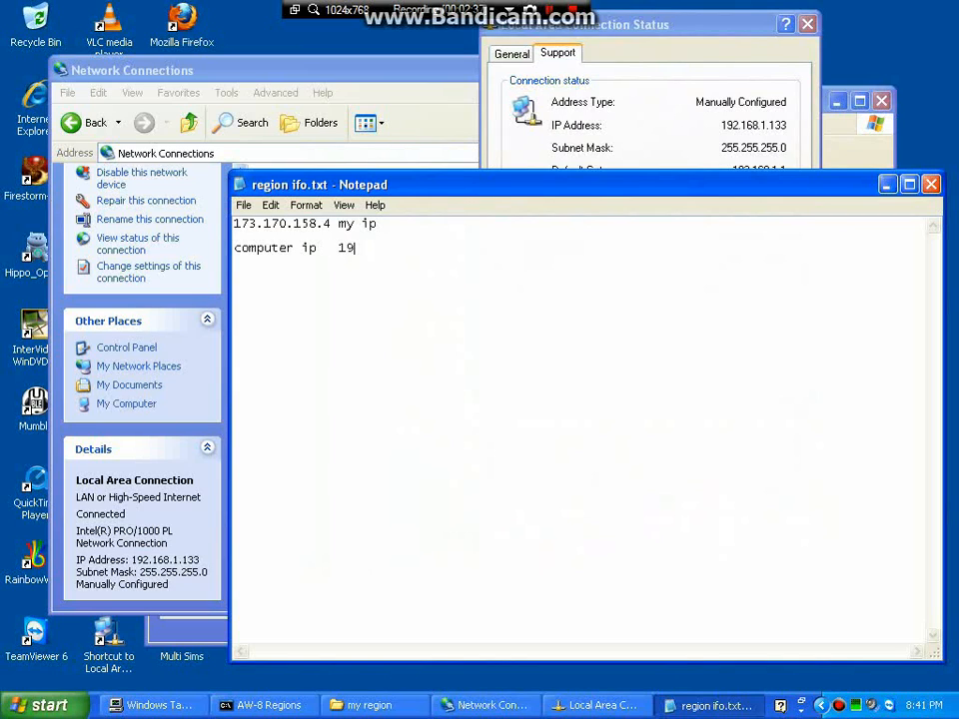
{"action": "type", "text": "2.168.1.133"}
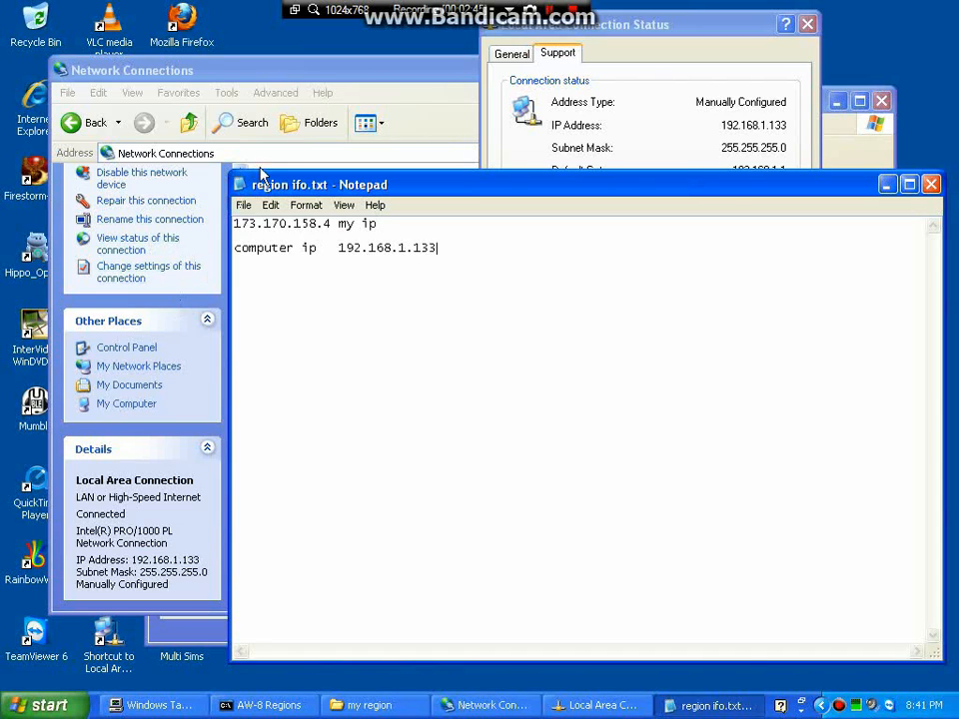
{"action": "left_click", "coordinate": [244, 207]}
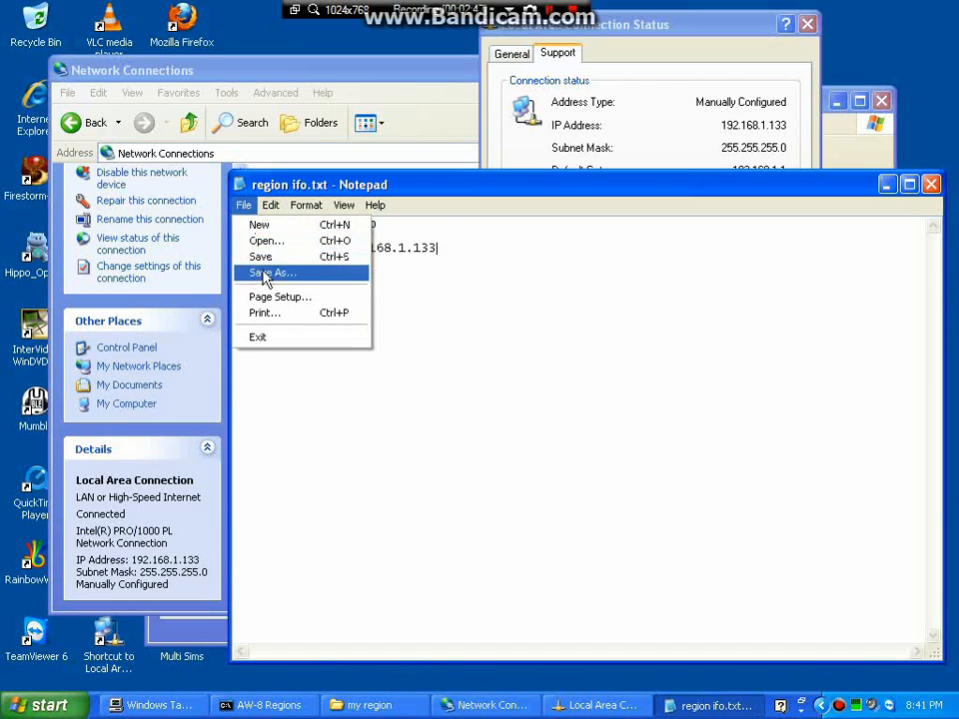
{"action": "left_click", "coordinate": [261, 254]}
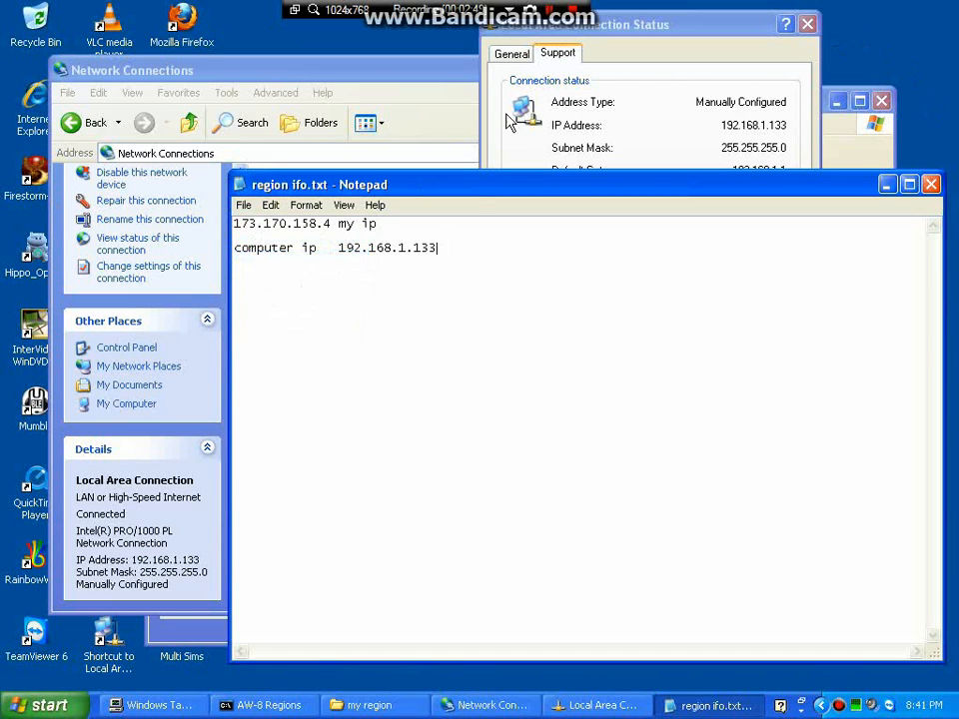
Close the Connection Status, my region and Network Connections windows.
{"action": "left_click", "coordinate": [742, 56]}
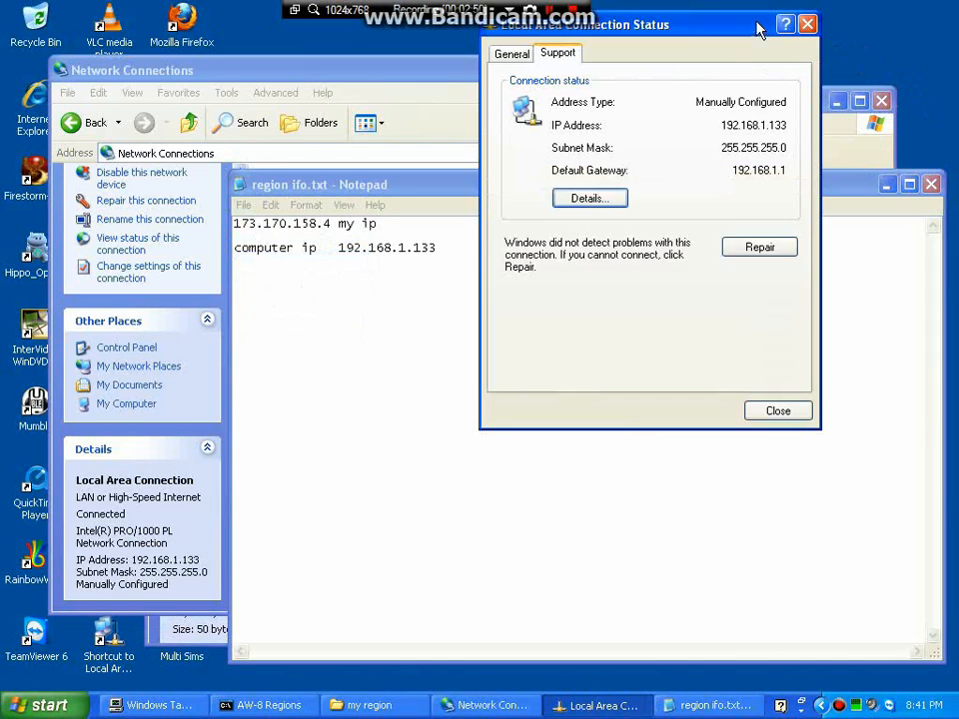
{"action": "left_click", "coordinate": [807, 24]}
{"action": "left_click", "coordinate": [884, 100]}
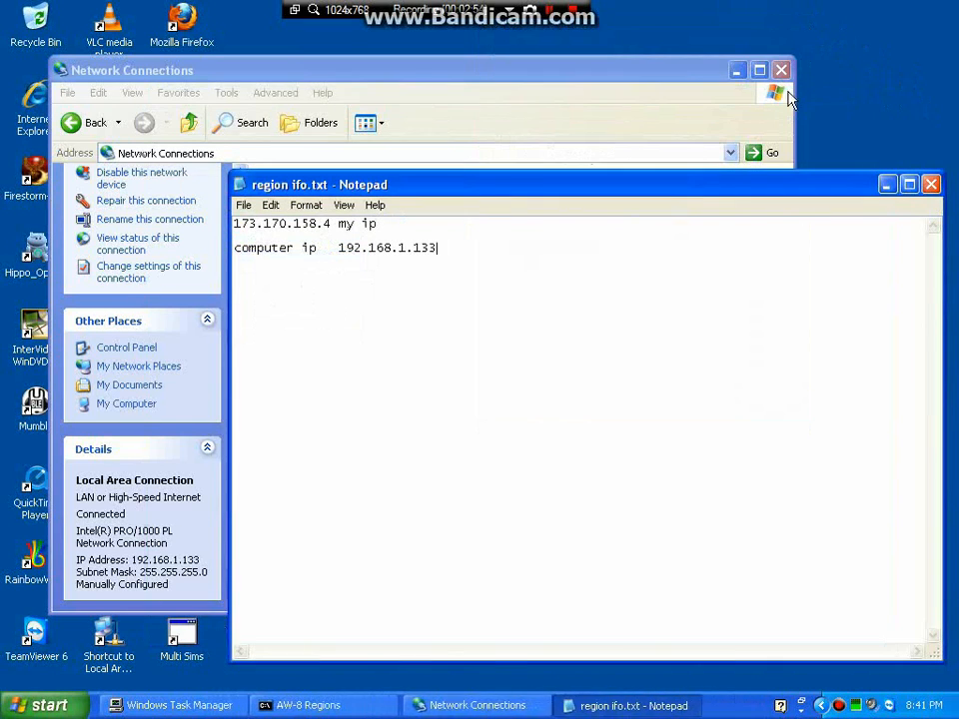
{"action": "left_click", "coordinate": [784, 72]}
{"action": "left_click", "coordinate": [782, 71]}
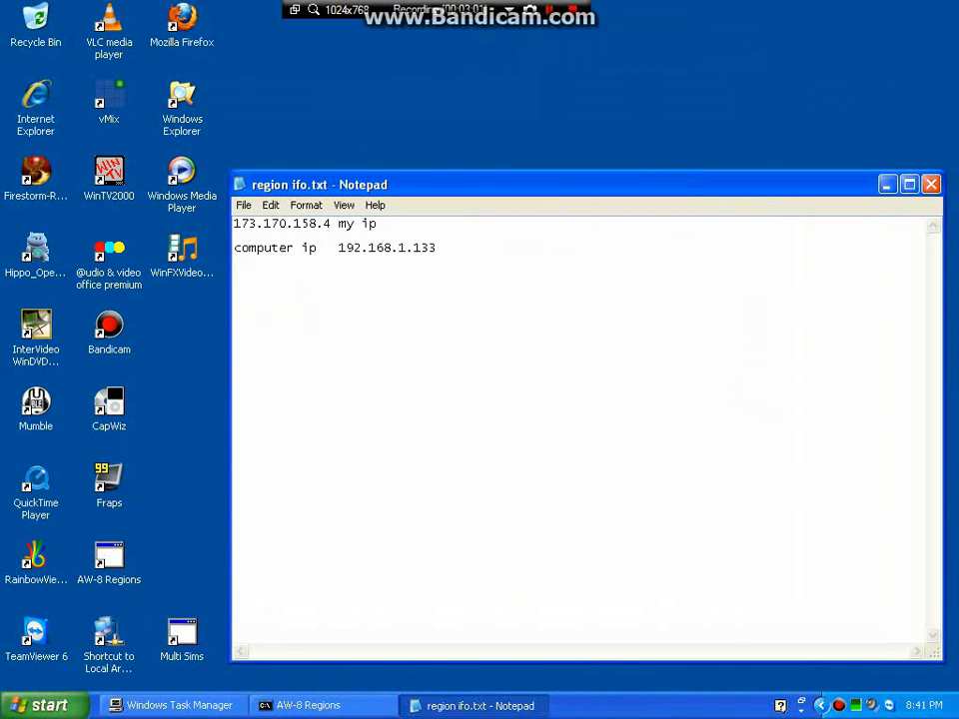
Relaunch Firefox, load adreans-world.from-fl.com, and scroll down to its main menu.
{"action": "left_click", "coordinate": [184, 28]}
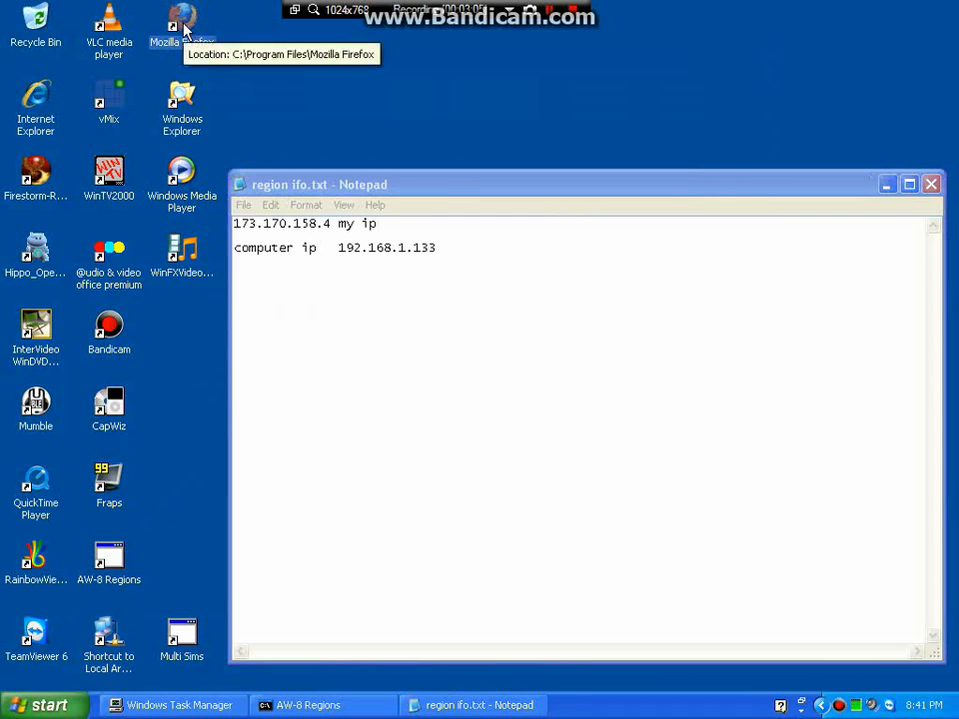
{"action": "double_click", "coordinate": [183, 30]}
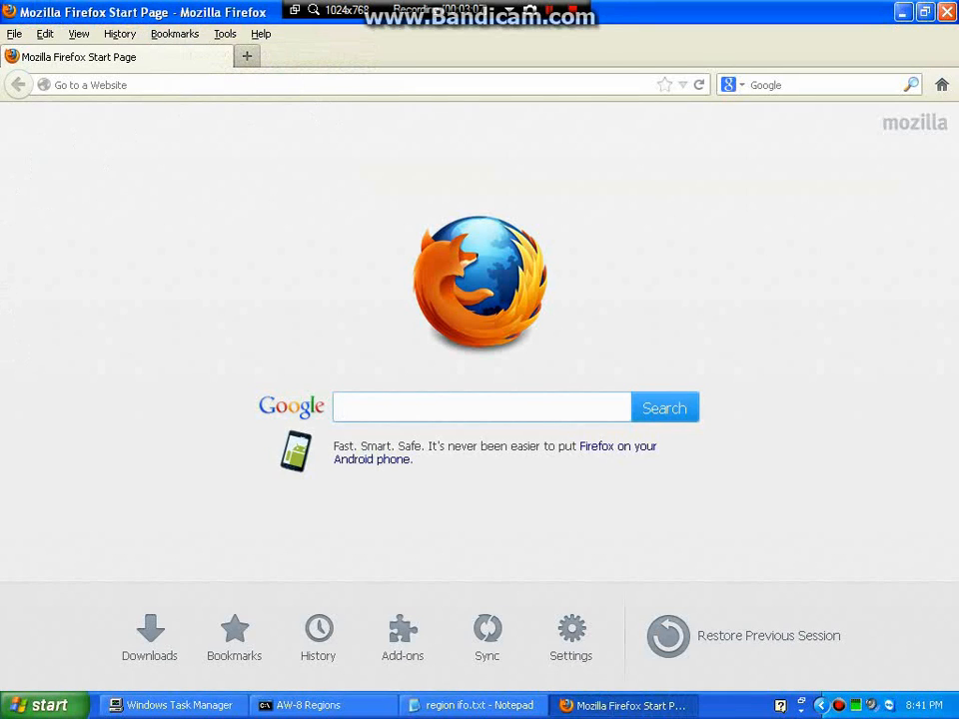
{"action": "left_click", "coordinate": [217, 87]}
{"action": "type", "text": "adreans"}
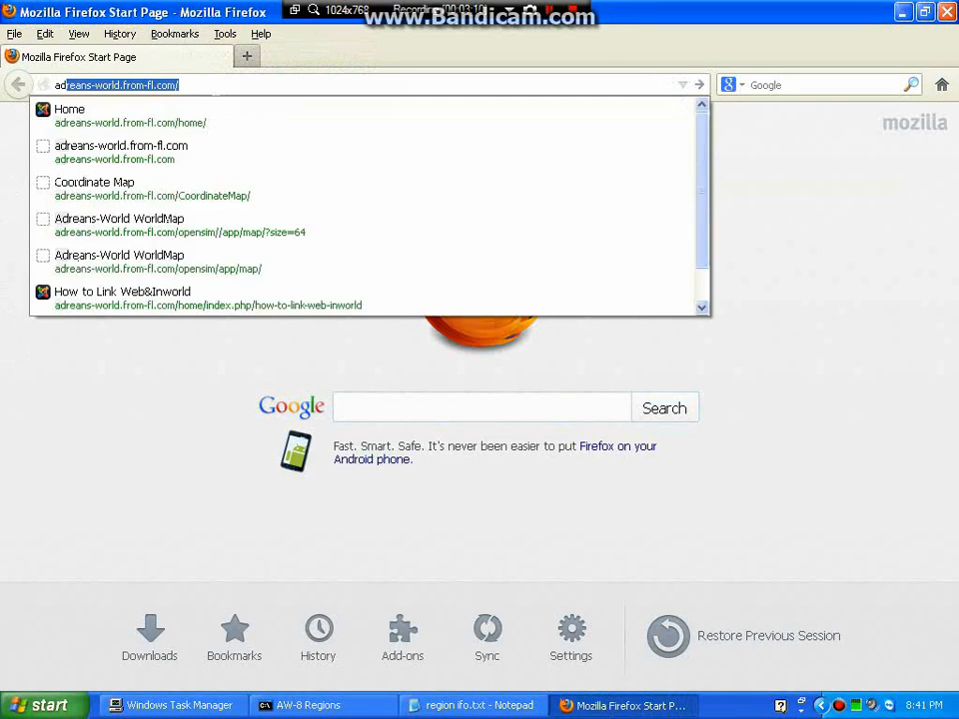
{"action": "type", "text": "-worl"}
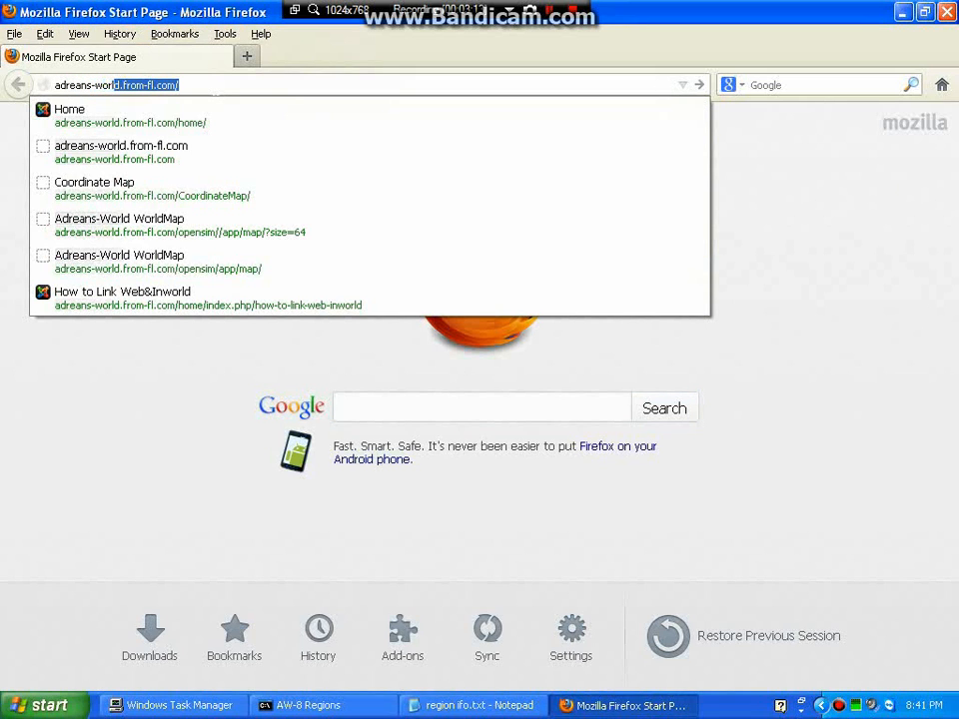
{"action": "type", "text": "d.from-"}
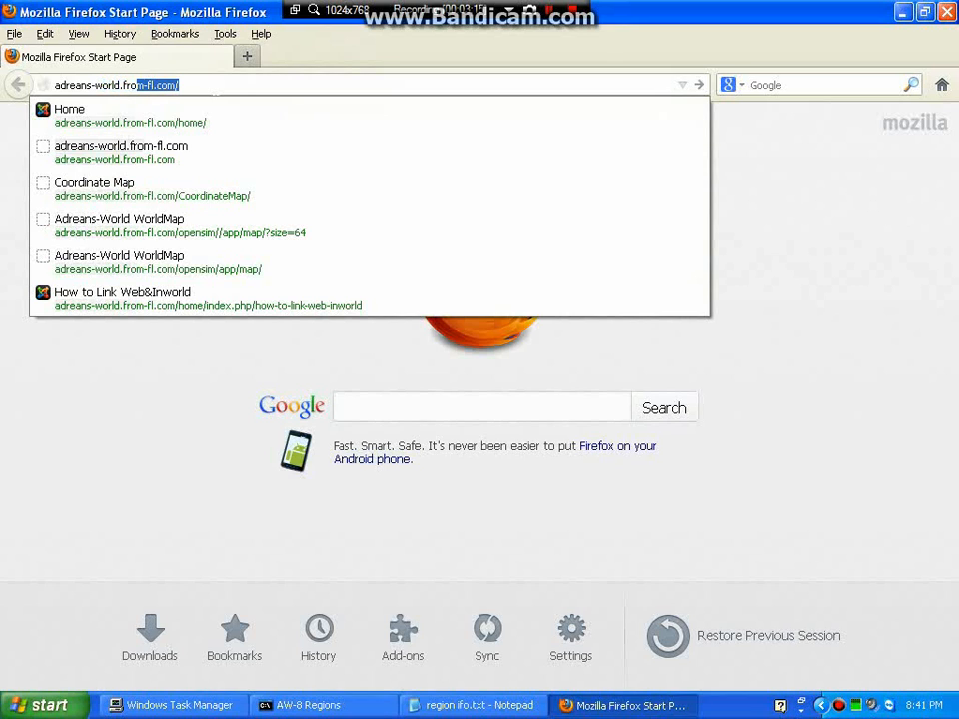
{"action": "type", "text": "fl.com/"}
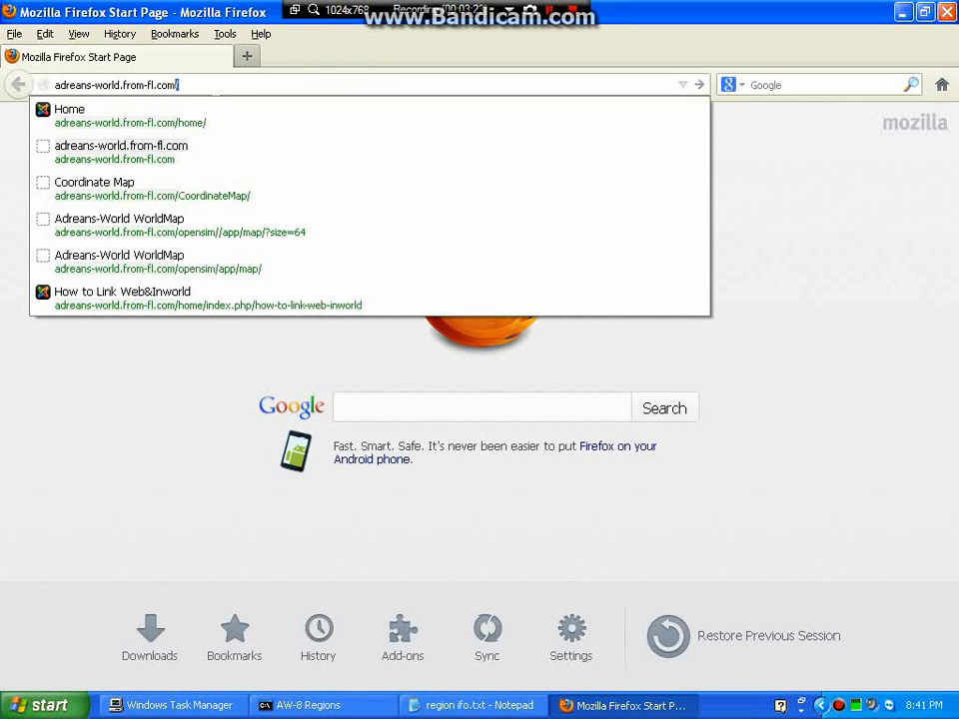
{"action": "key", "text": "Return"}
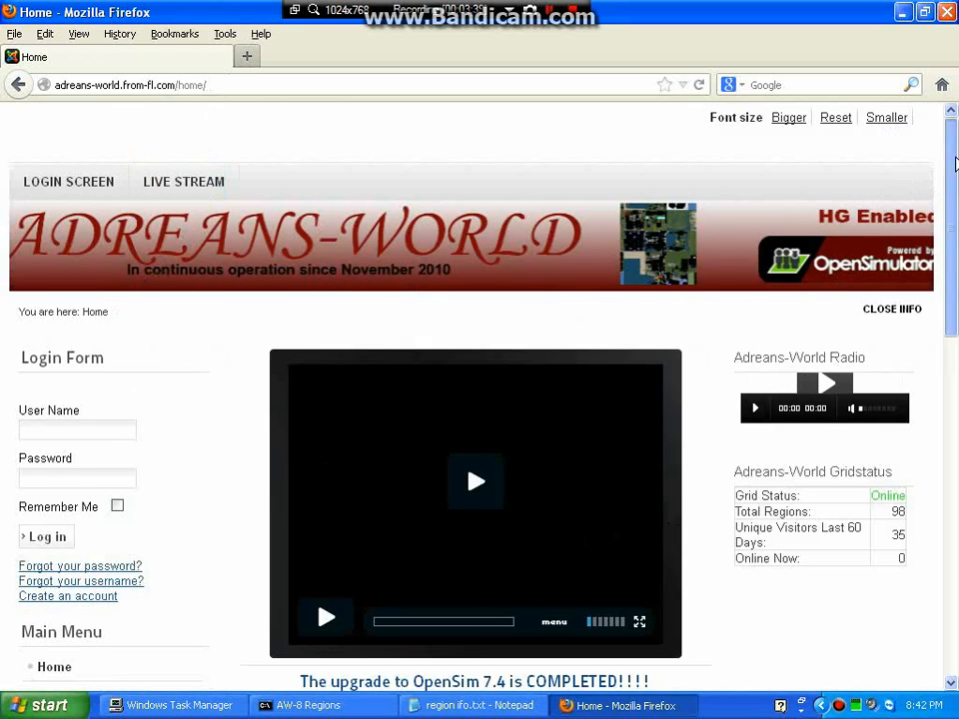
{"action": "scroll", "coordinate": [947, 215], "scroll_direction": "down", "scroll_amount": 2}
{"action": "scroll", "coordinate": [935, 271], "scroll_direction": "down", "scroll_amount": 4}
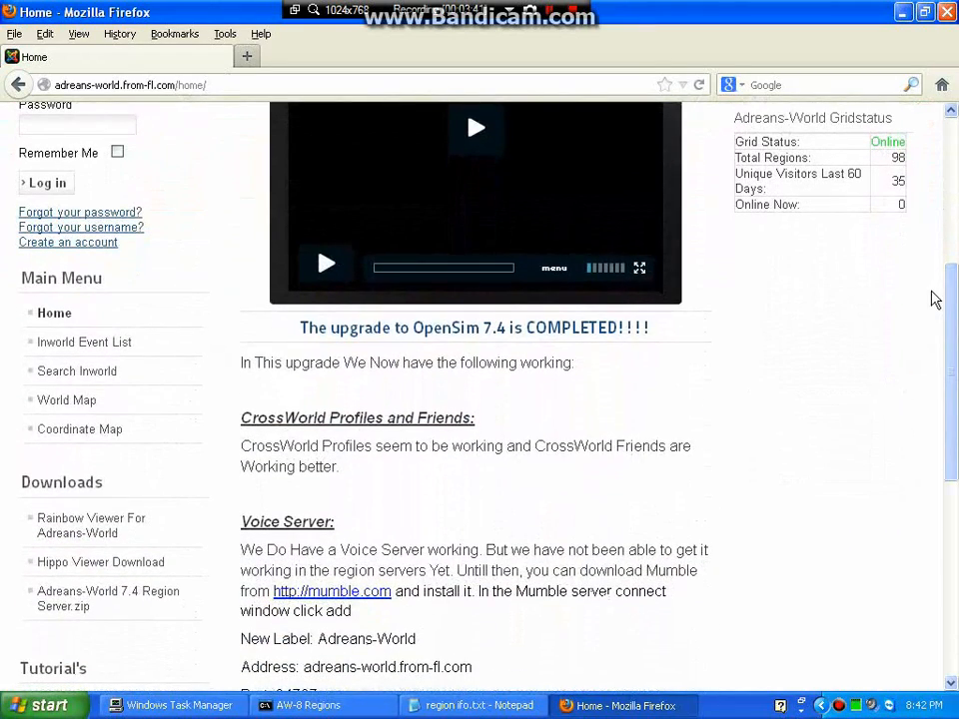
Open the Coordinate Map, zoom it out to level 1, and pan across the region grid.
{"action": "left_click", "coordinate": [78, 431]}
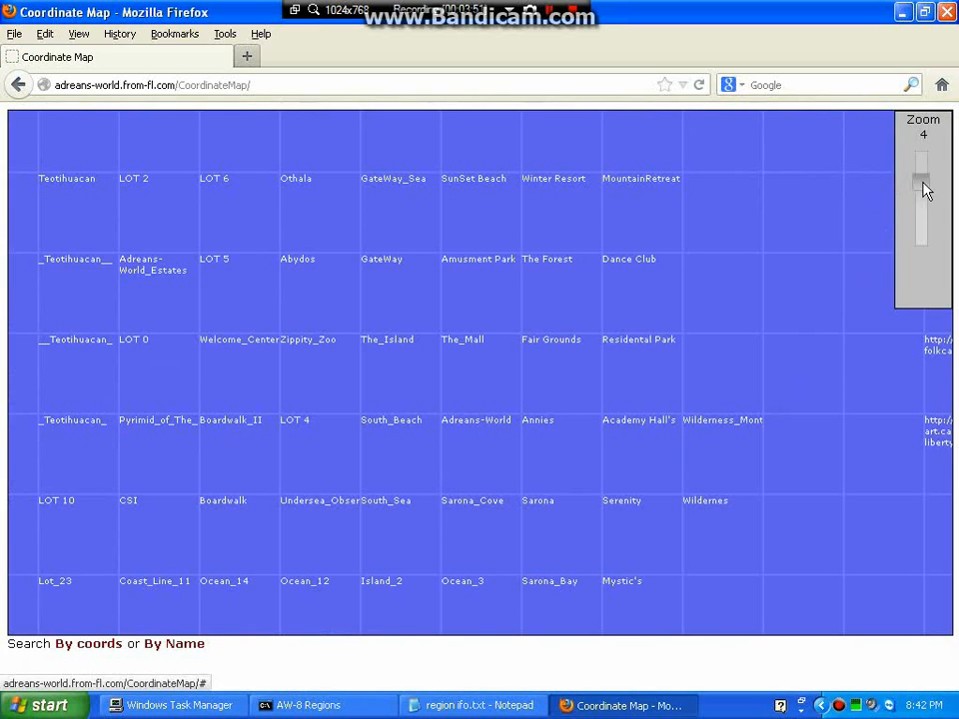
{"action": "left_click_drag", "start_coordinate": [924, 190], "coordinate": [923, 232]}
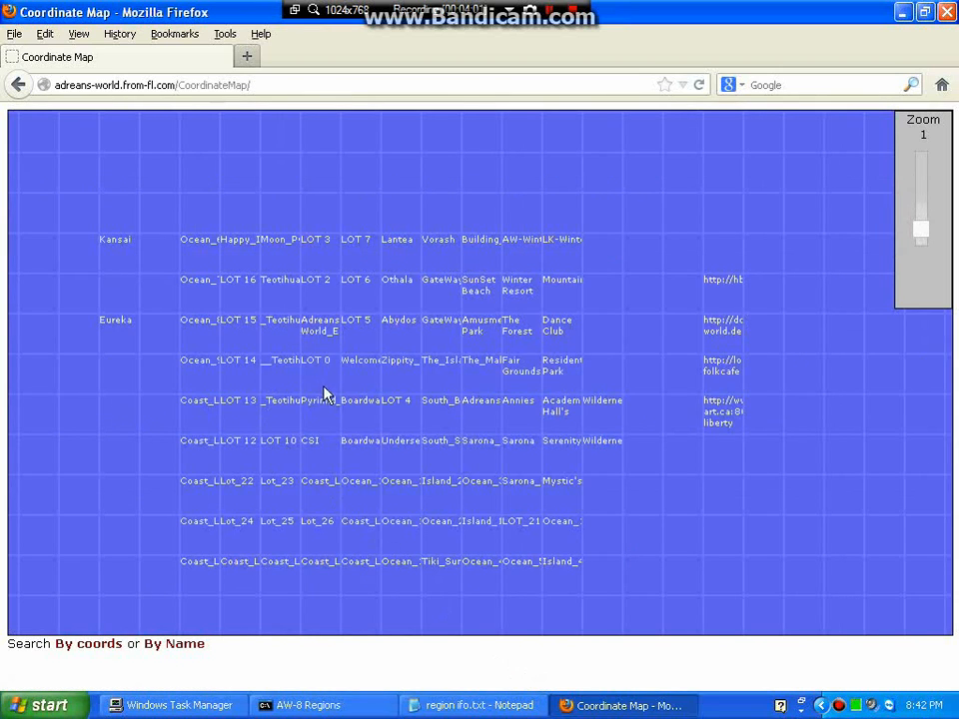
{"action": "left_click_drag", "start_coordinate": [365, 429], "coordinate": [454, 370]}
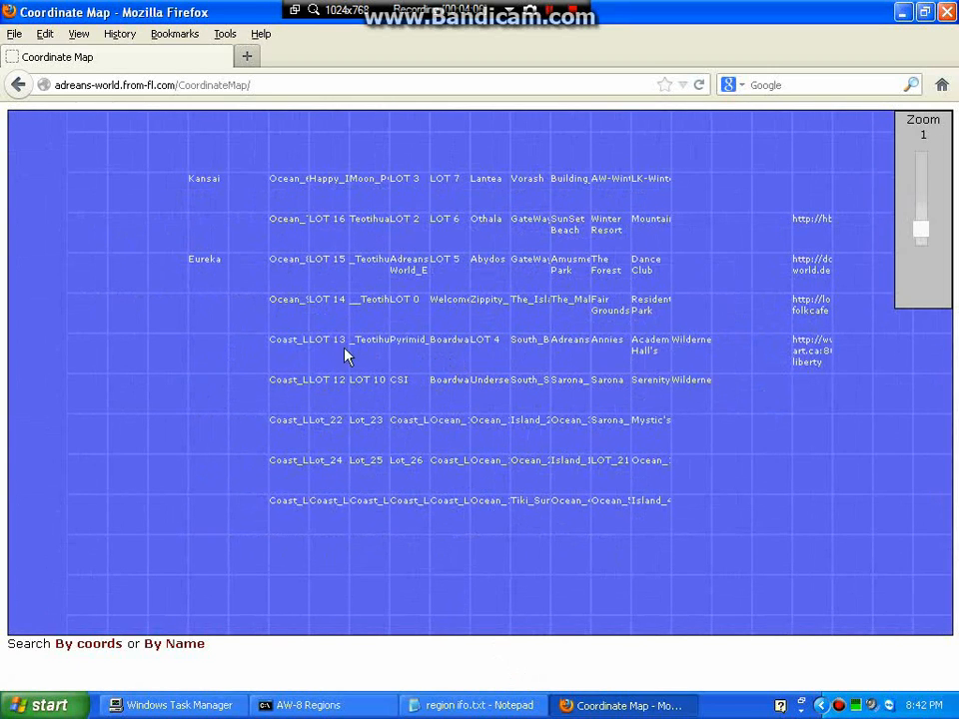
{"action": "mouse_move", "coordinate": [156, 403]}
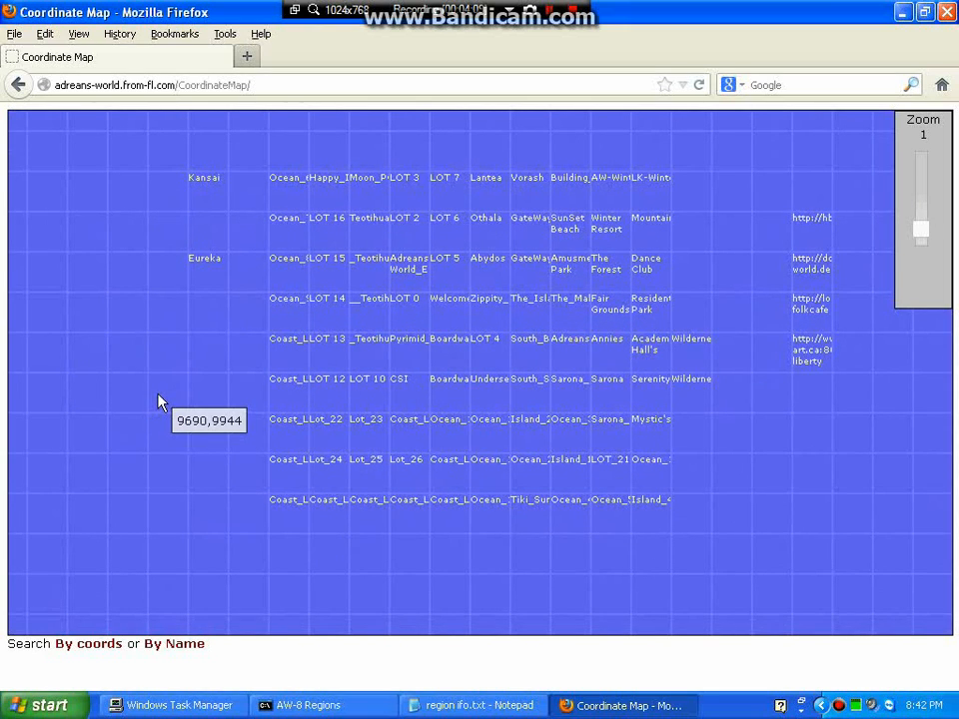
Add '9689,9945 cordnate' as the notes' third line, save, and return to the map.
{"action": "left_click", "coordinate": [503, 707]}
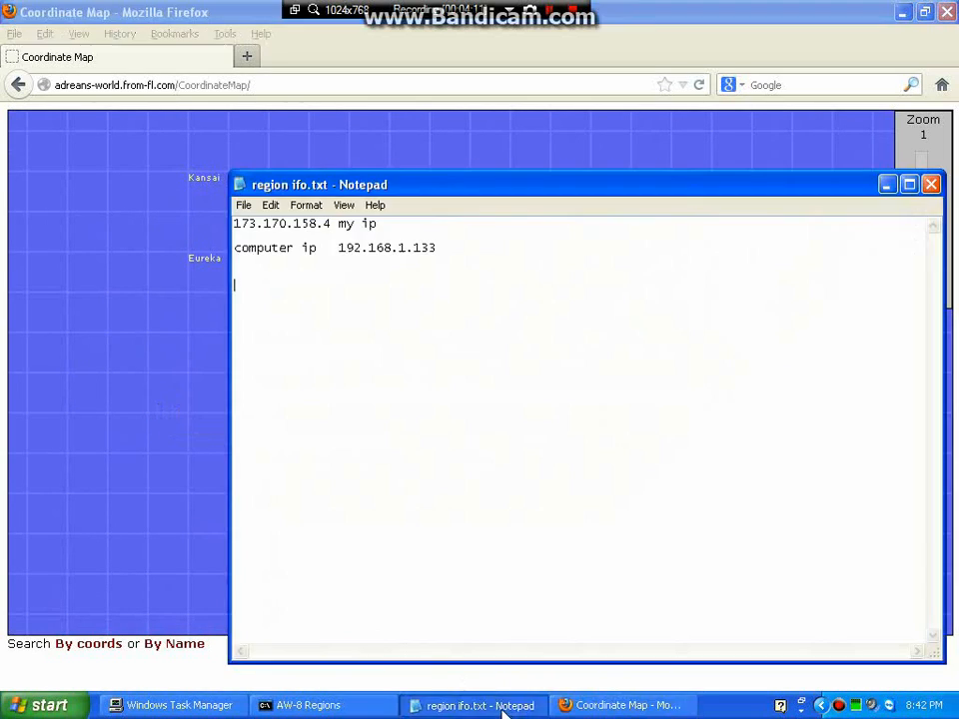
{"action": "mouse_move", "coordinate": [153, 353]}
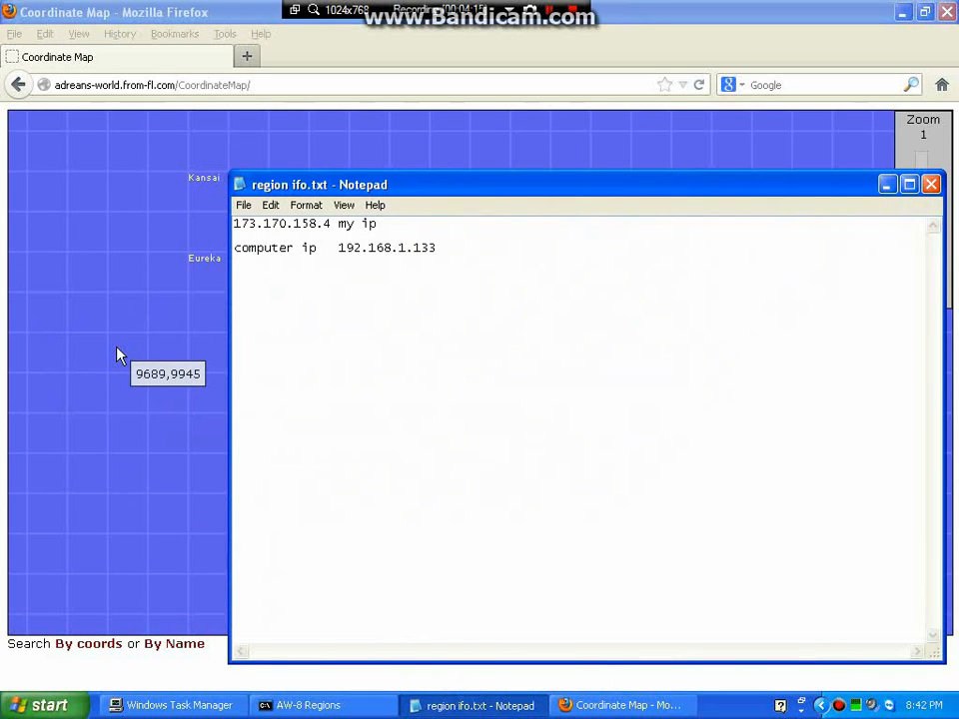
{"action": "type", "text": "9689,9945 cordnate"}
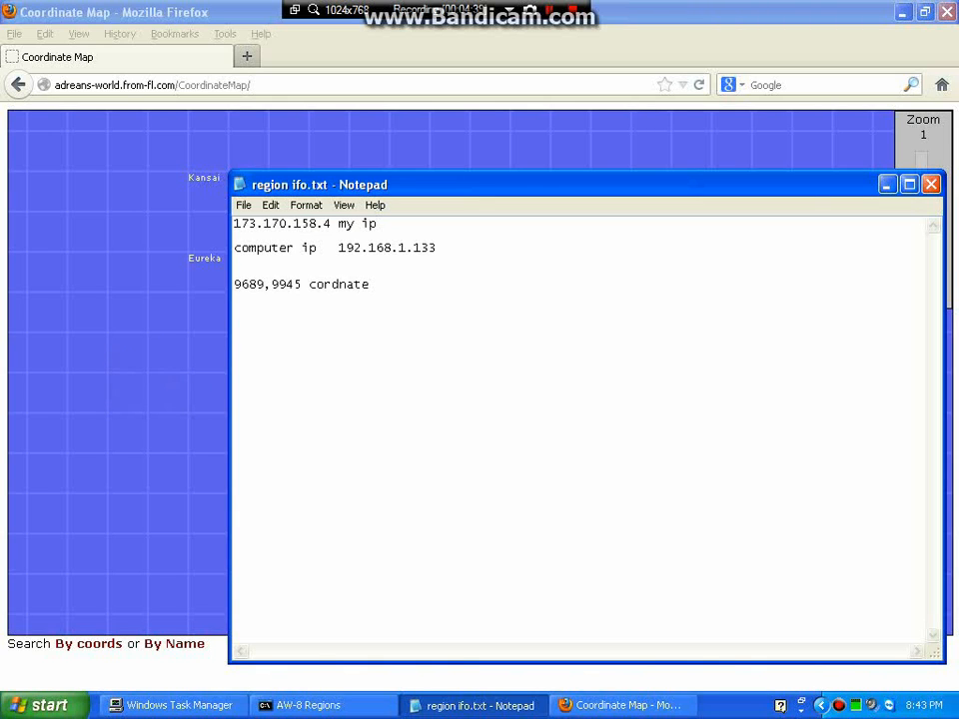
{"action": "left_click", "coordinate": [243, 205]}
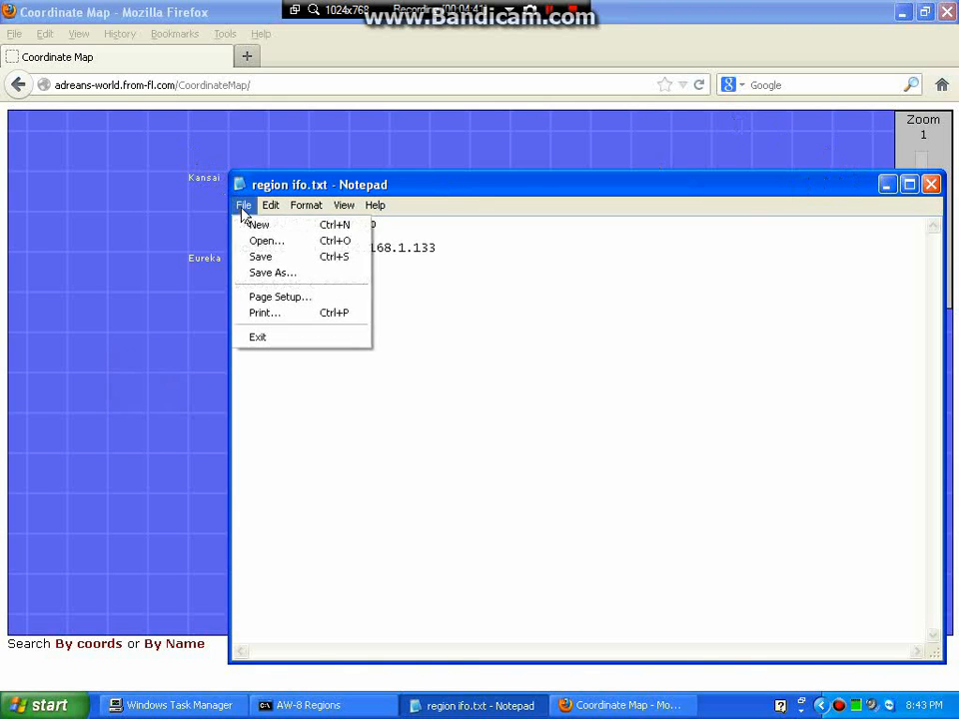
{"action": "left_click", "coordinate": [258, 258]}
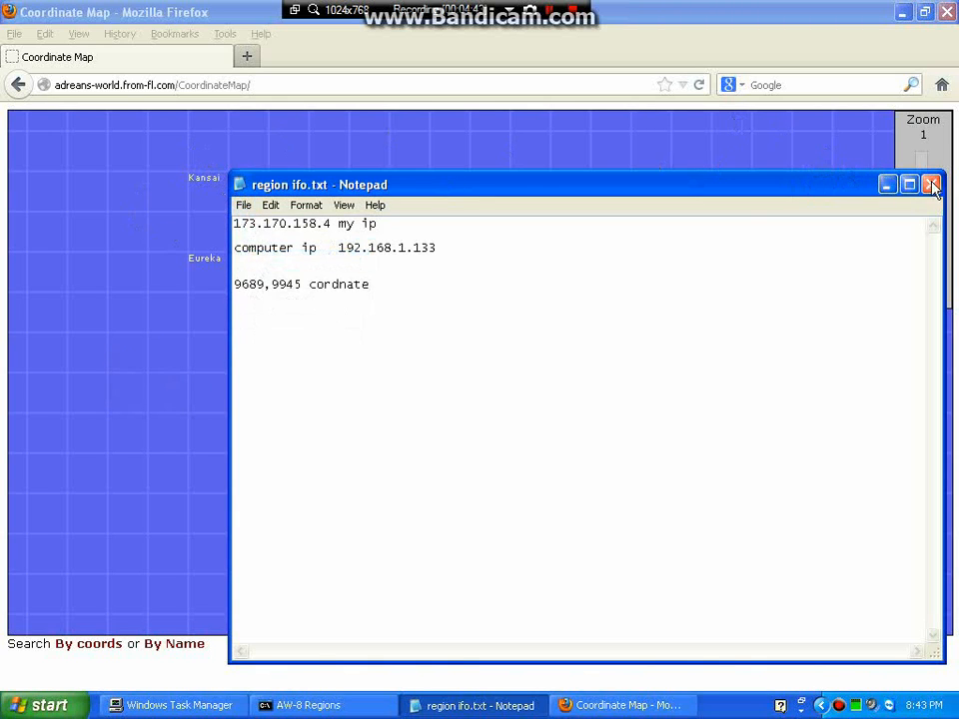
{"action": "left_click", "coordinate": [867, 10]}
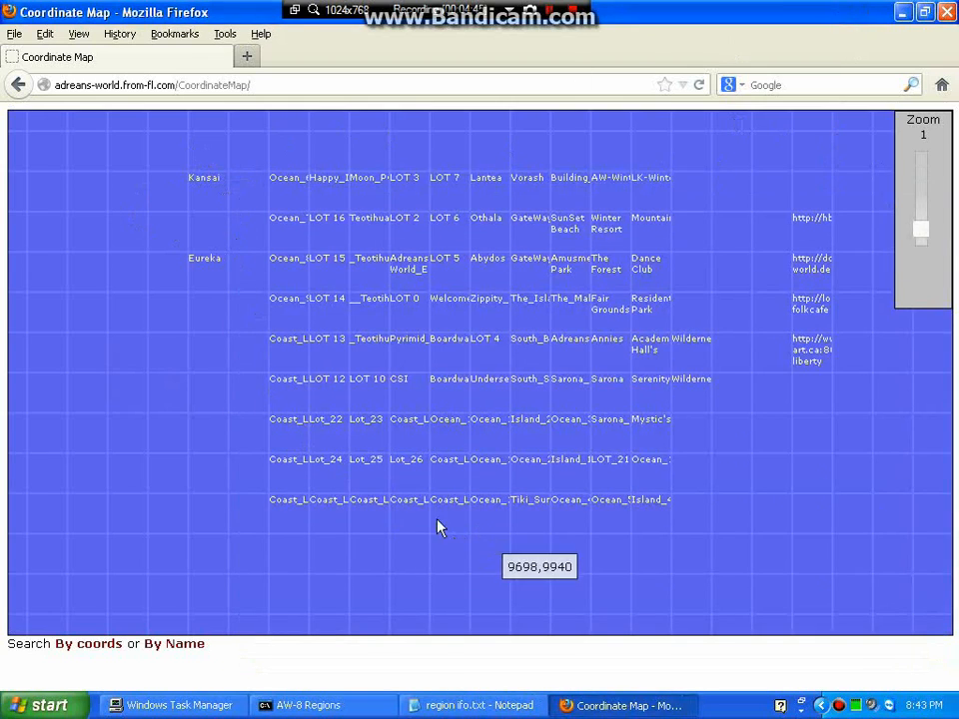
Download Adreans-World 7.4 Region Server.zip into My Documents\my region.
{"action": "left_click", "coordinate": [19, 86]}
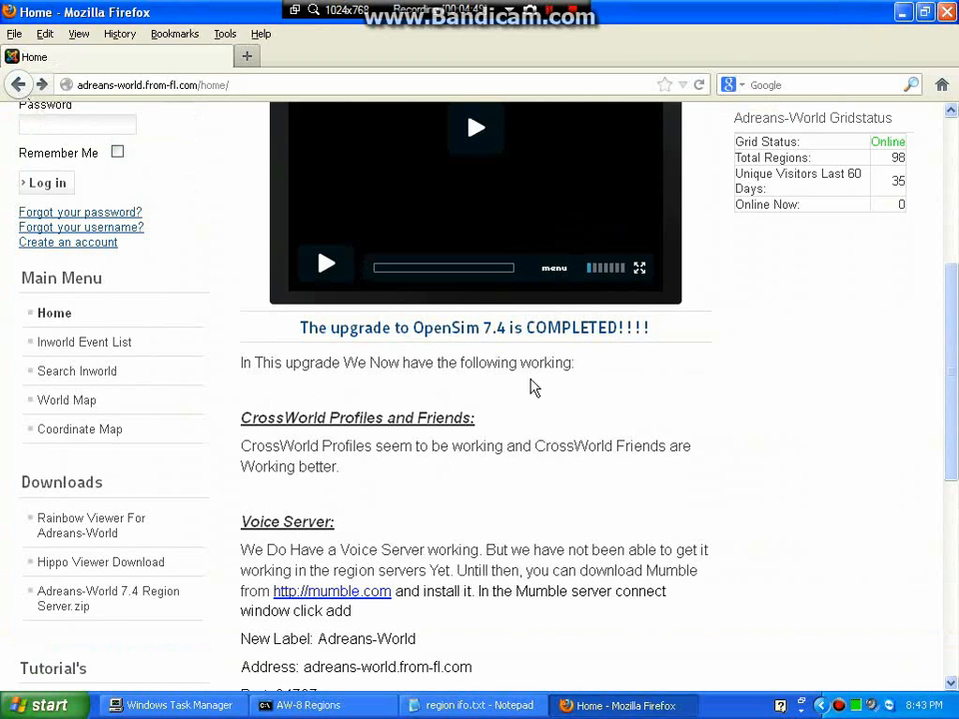
{"action": "scroll", "coordinate": [947, 364], "scroll_direction": "down", "scroll_amount": 3}
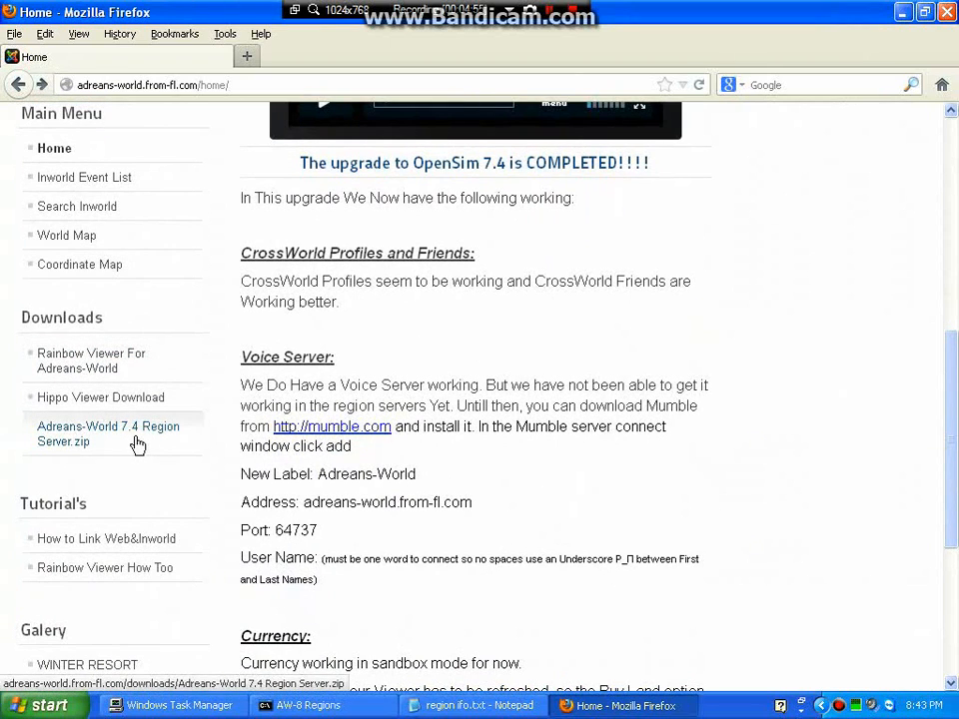
{"action": "left_click", "coordinate": [80, 439]}
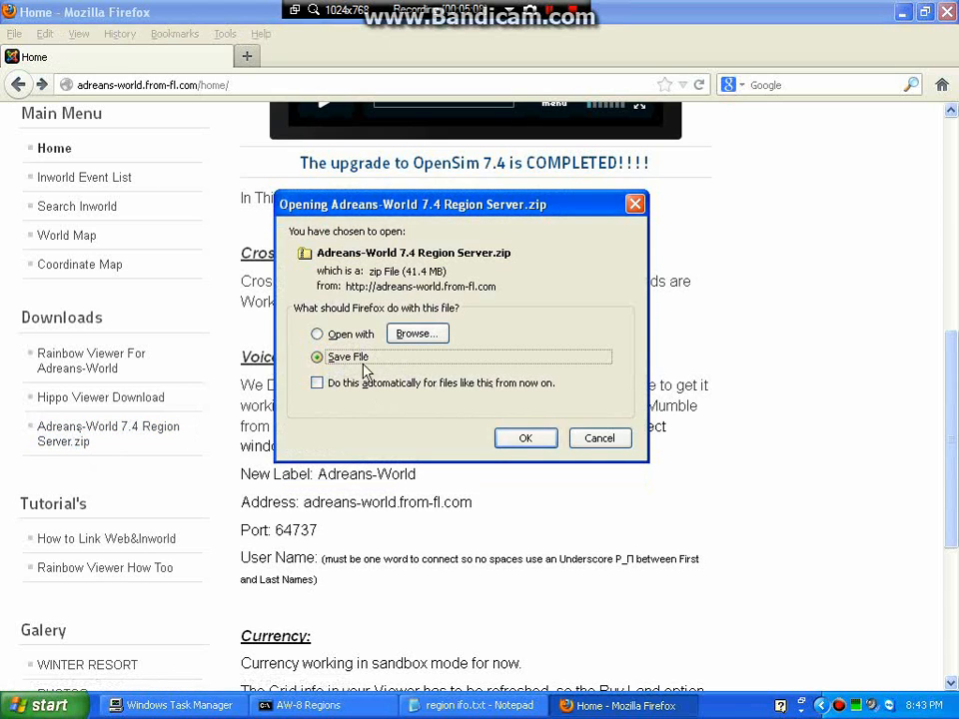
{"action": "left_click", "coordinate": [514, 440]}
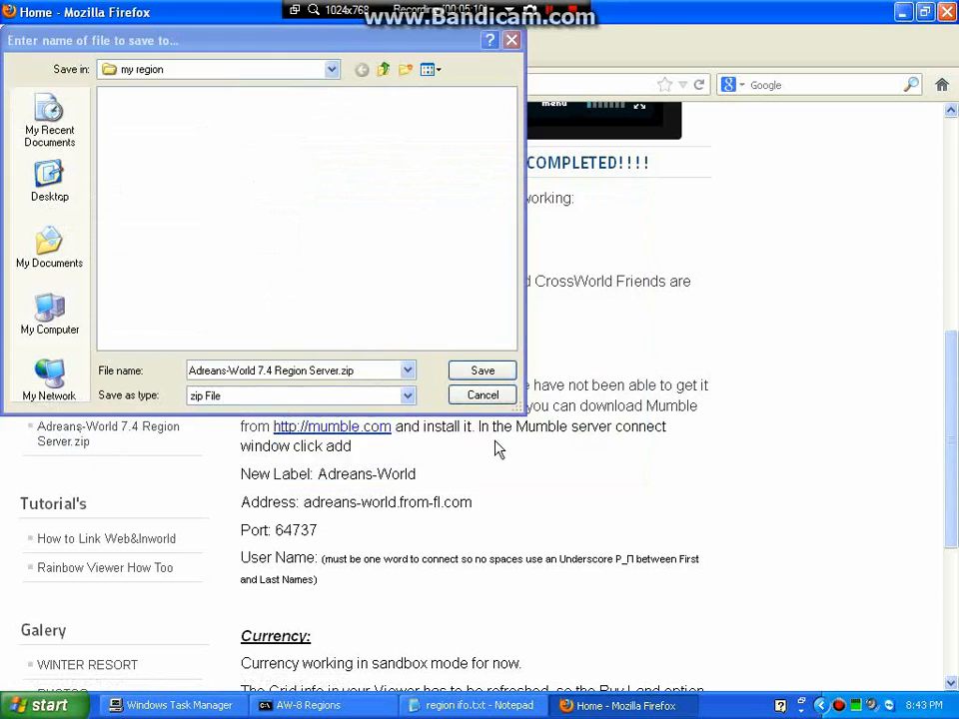
{"action": "left_click", "coordinate": [331, 72]}
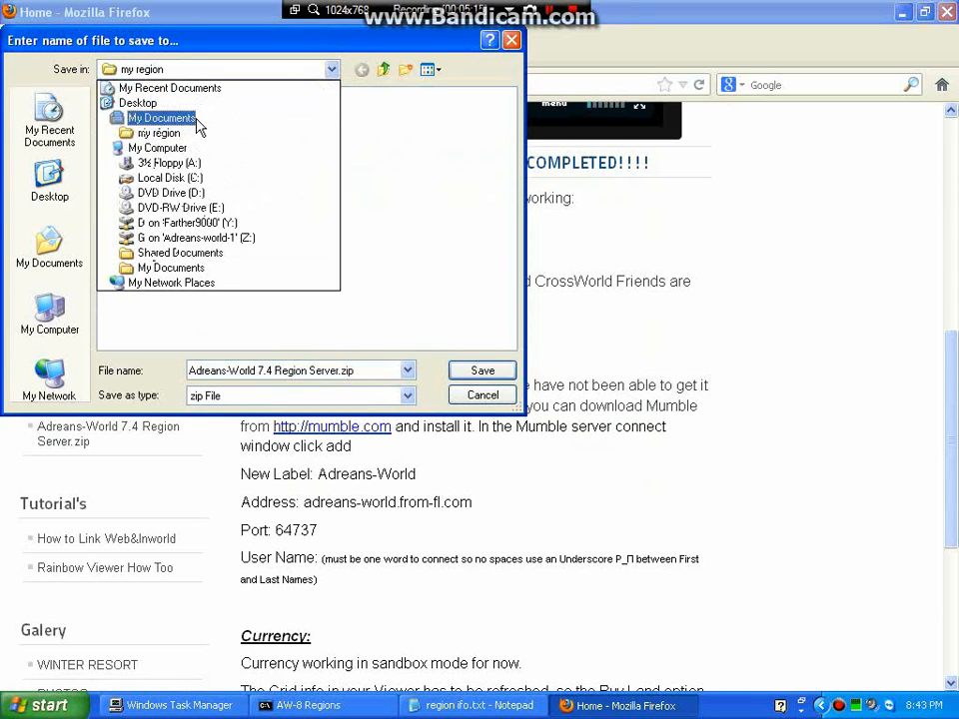
{"action": "left_click", "coordinate": [190, 119]}
{"action": "double_click", "coordinate": [140, 159]}
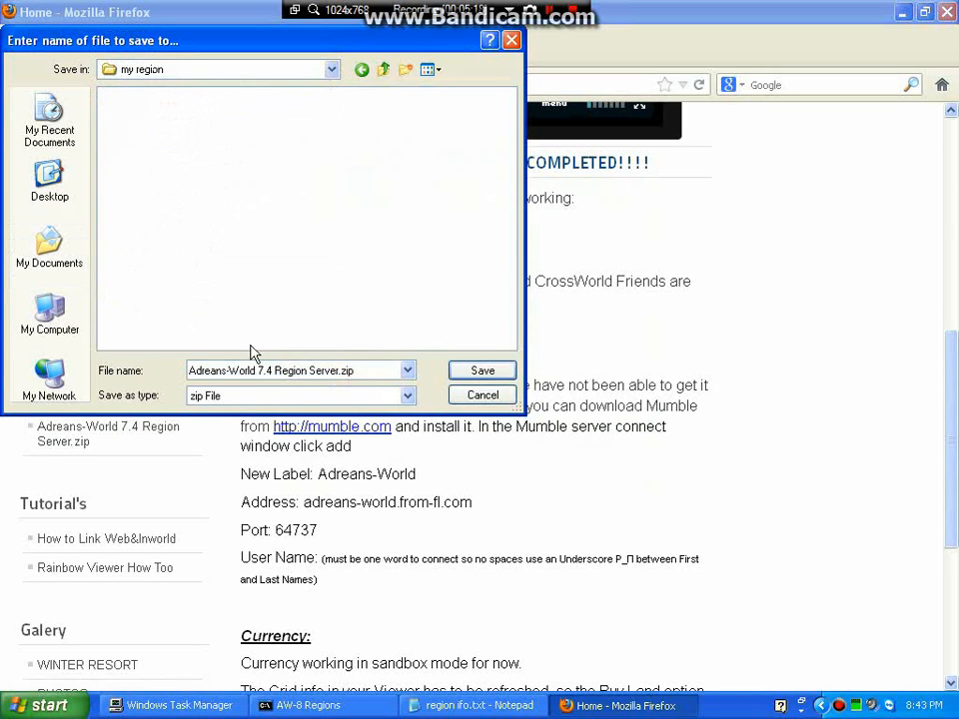
{"action": "left_click", "coordinate": [481, 371]}
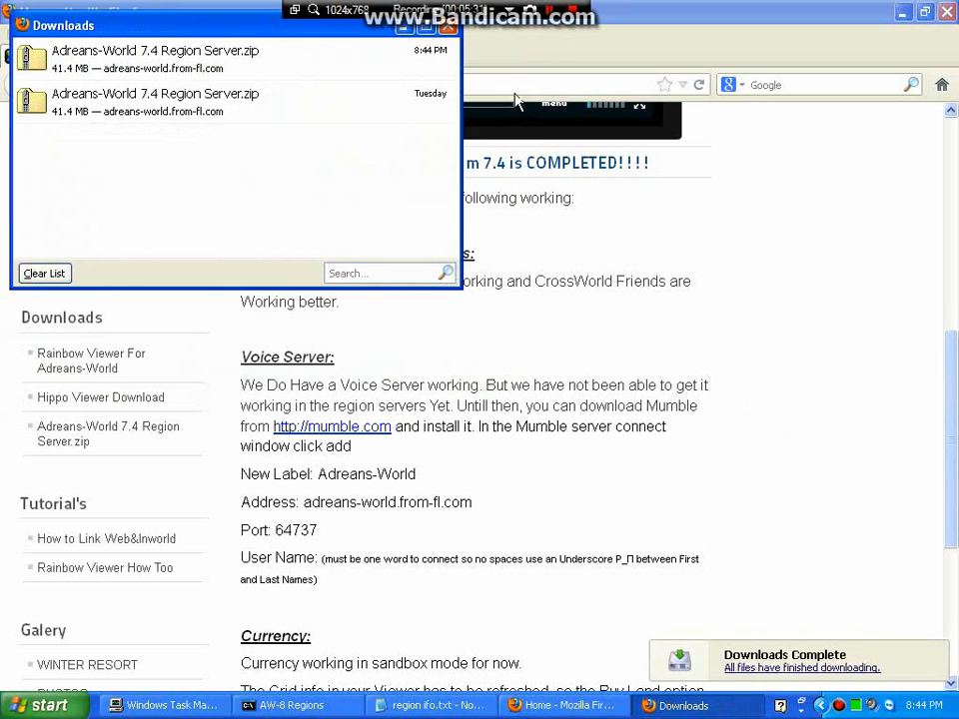
Close the Downloads window and Firefox.
{"action": "left_click", "coordinate": [575, 20]}
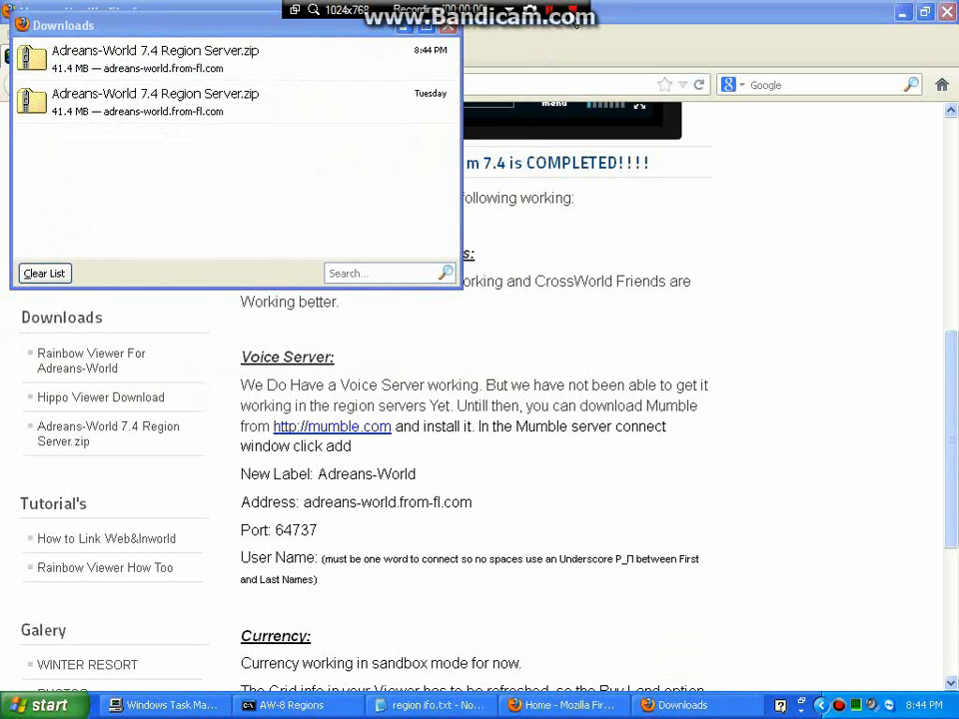
{"action": "left_click", "coordinate": [447, 32]}
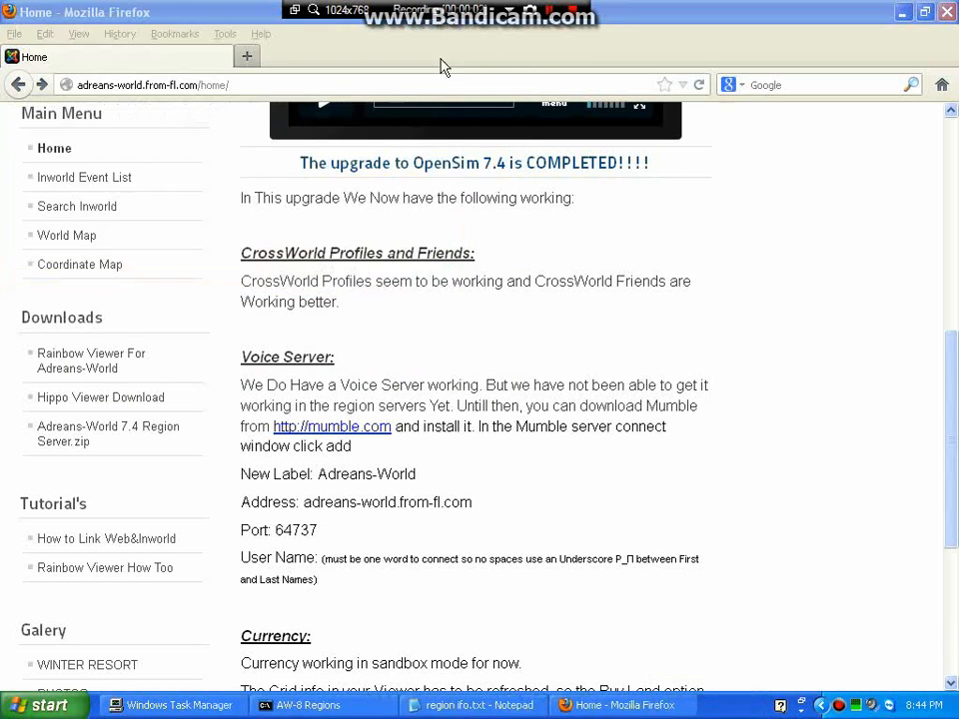
{"action": "left_click", "coordinate": [946, 14]}
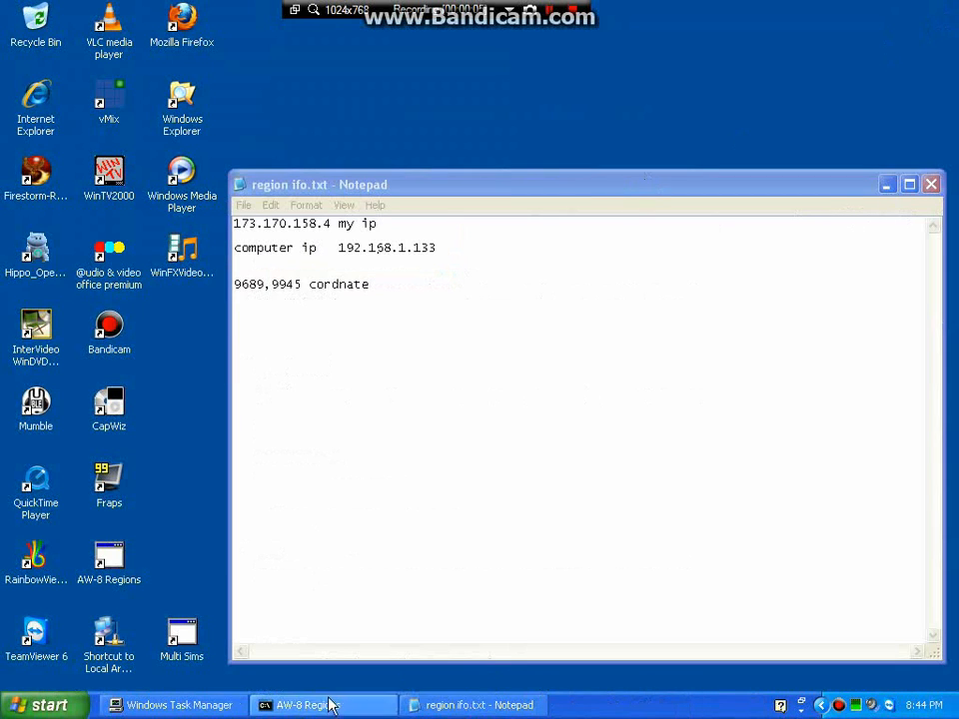
Extract Adreans-World 7.4 Region Server.zip within my region and show the extracted folder.
{"action": "left_click", "coordinate": [22, 705]}
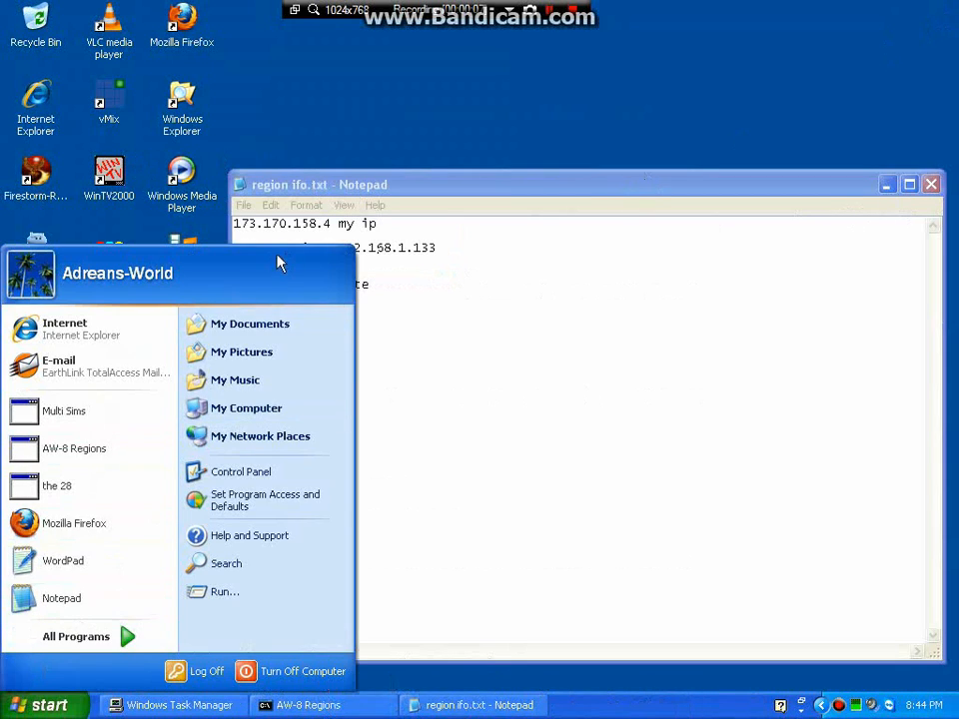
{"action": "left_click", "coordinate": [250, 323]}
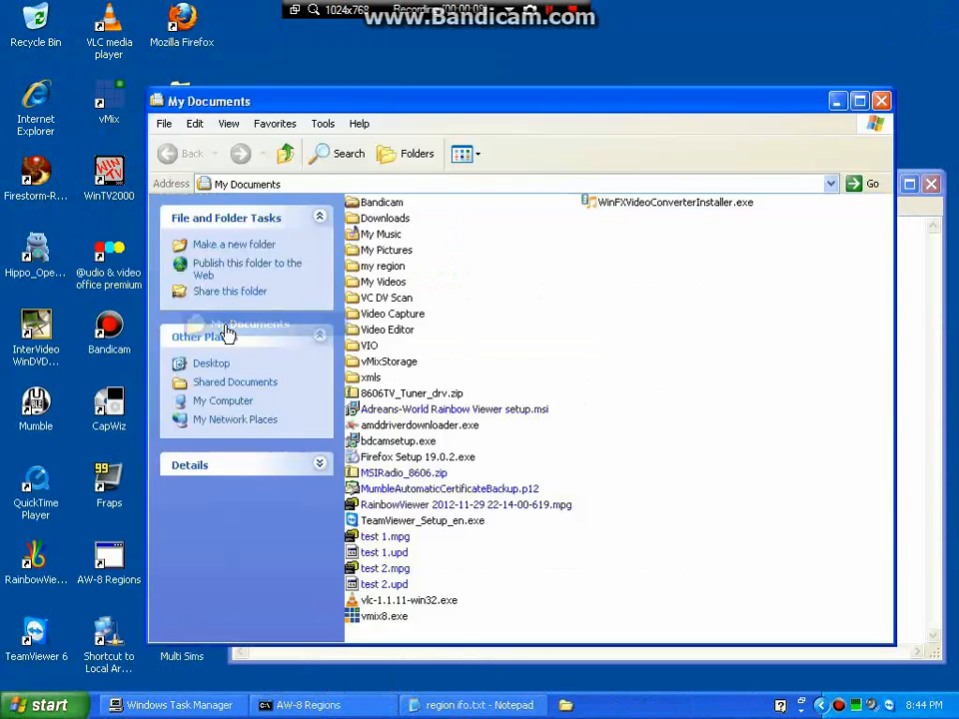
{"action": "double_click", "coordinate": [388, 267]}
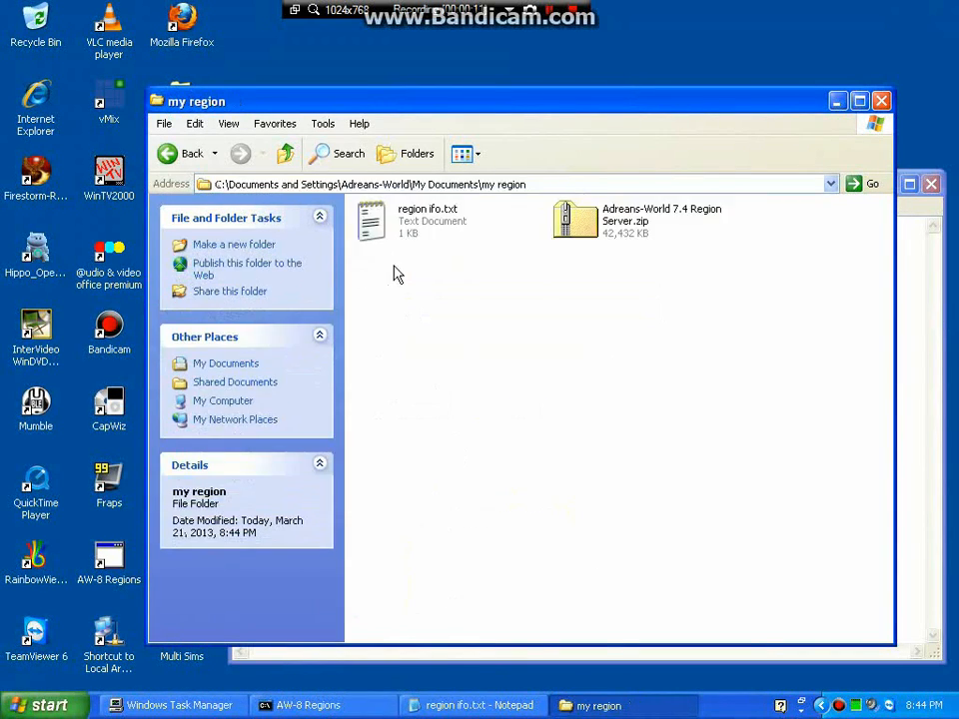
{"action": "right_click", "coordinate": [584, 224]}
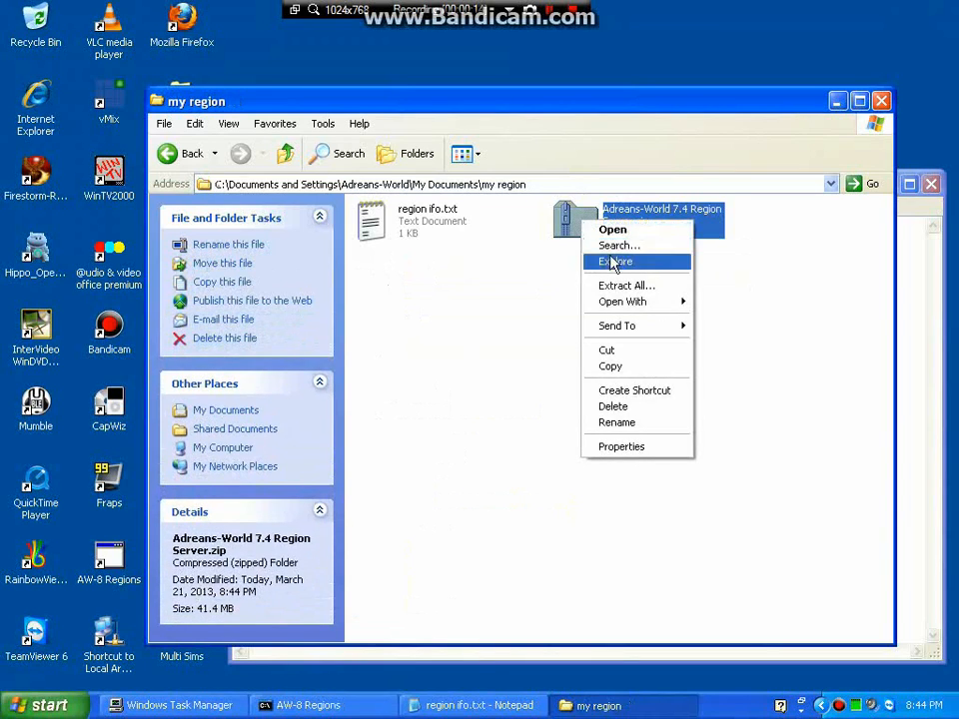
{"action": "left_click", "coordinate": [622, 287]}
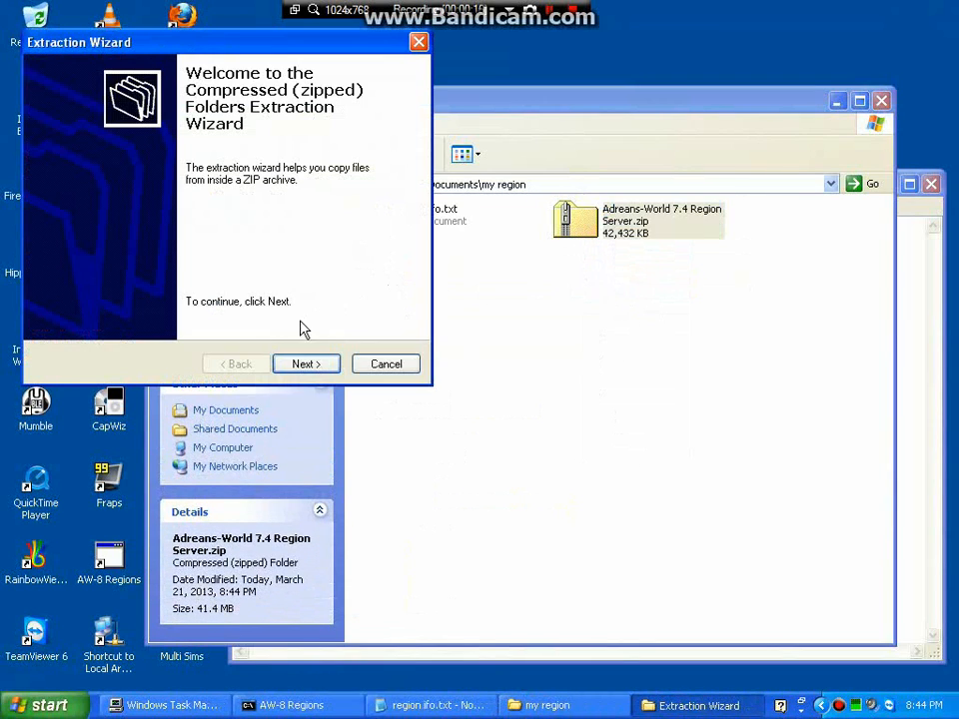
{"action": "left_click", "coordinate": [327, 365]}
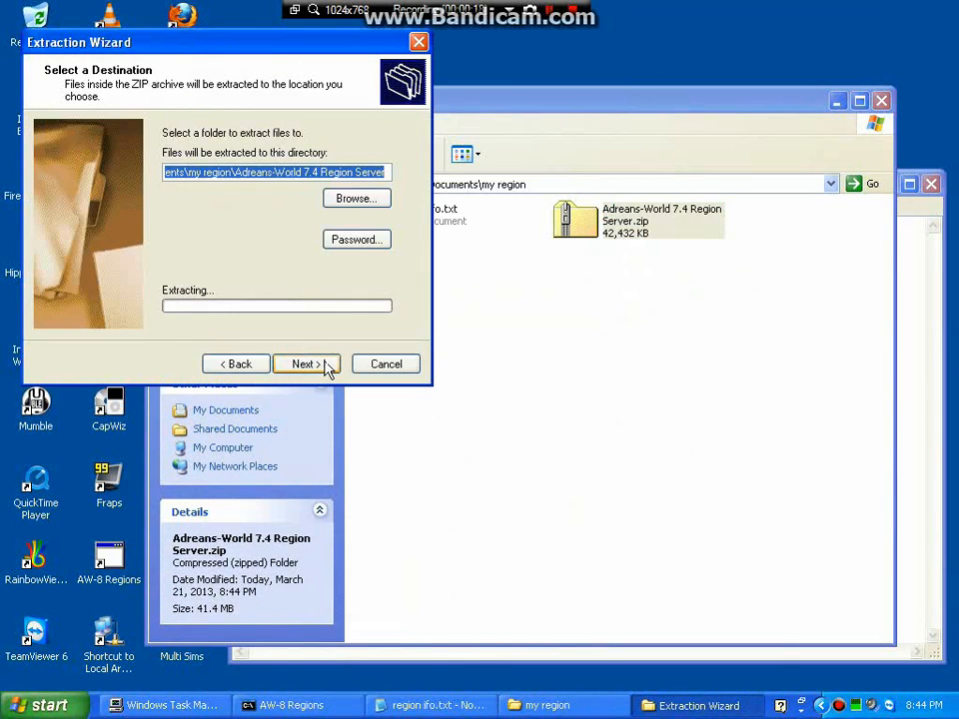
{"action": "left_click", "coordinate": [327, 366]}
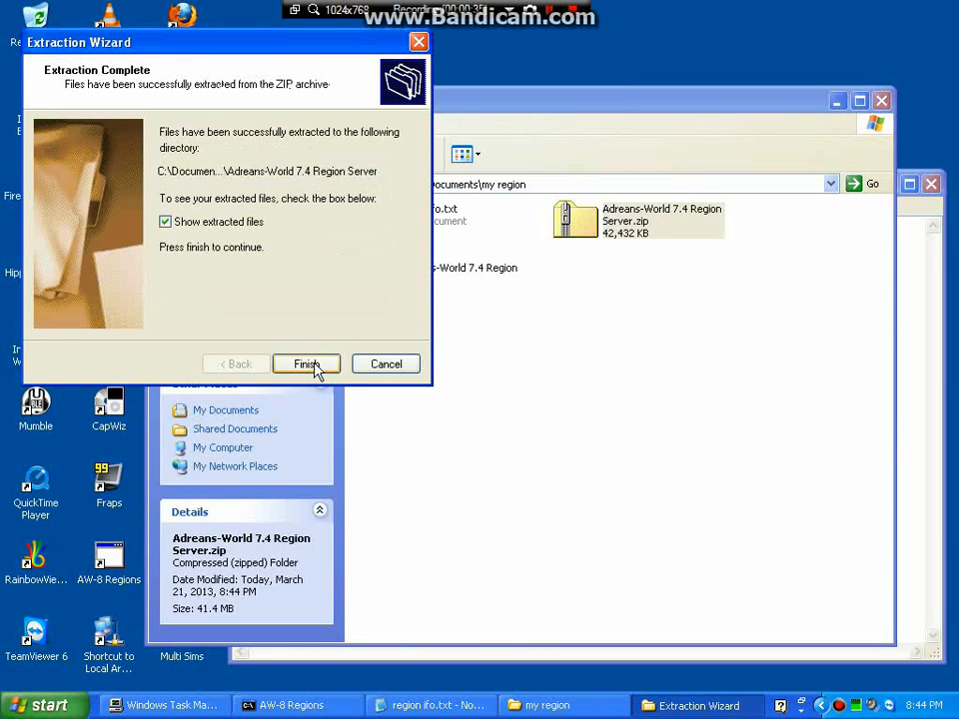
{"action": "left_click", "coordinate": [307, 364]}
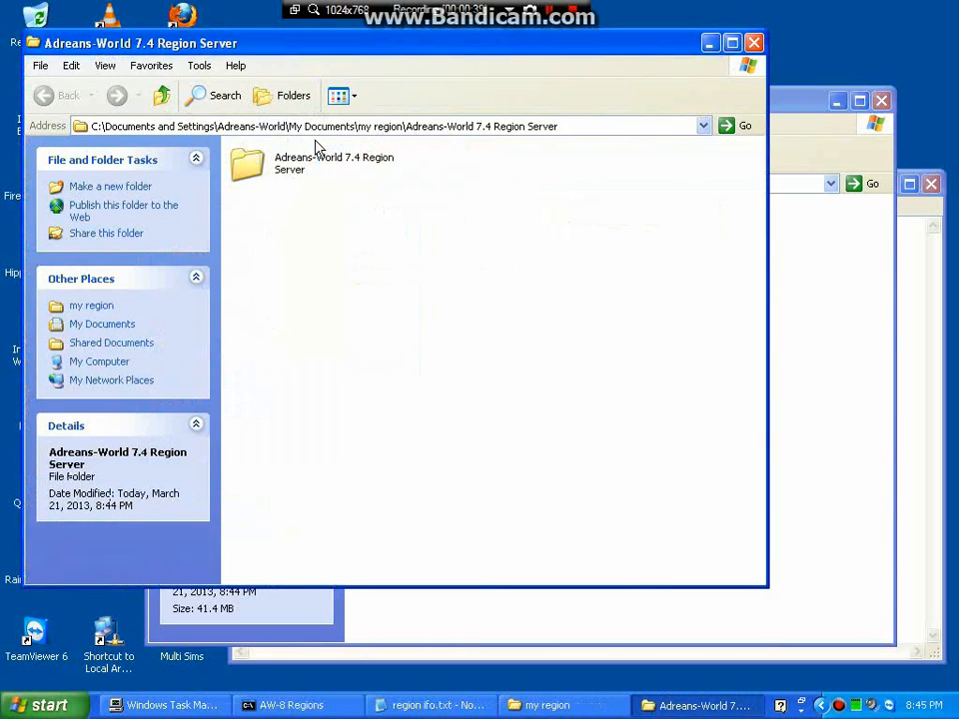
Open the inner Adreans-World 7.4 Region Server folder and switch the file list to Details view.
{"action": "double_click", "coordinate": [248, 163]}
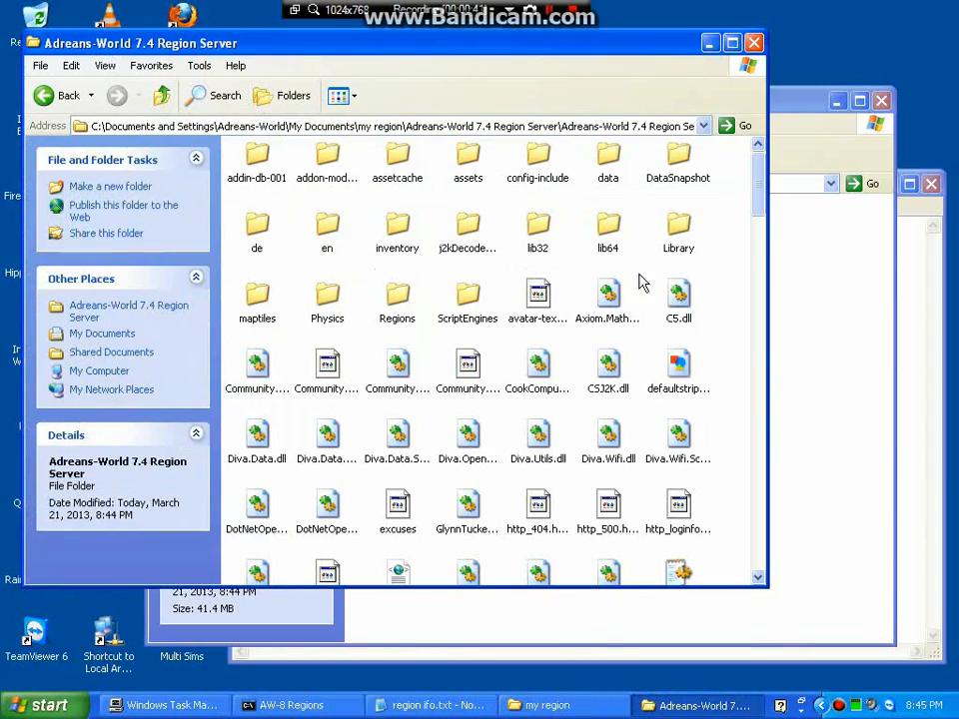
{"action": "left_click_drag", "start_coordinate": [425, 54], "coordinate": [536, 81]}
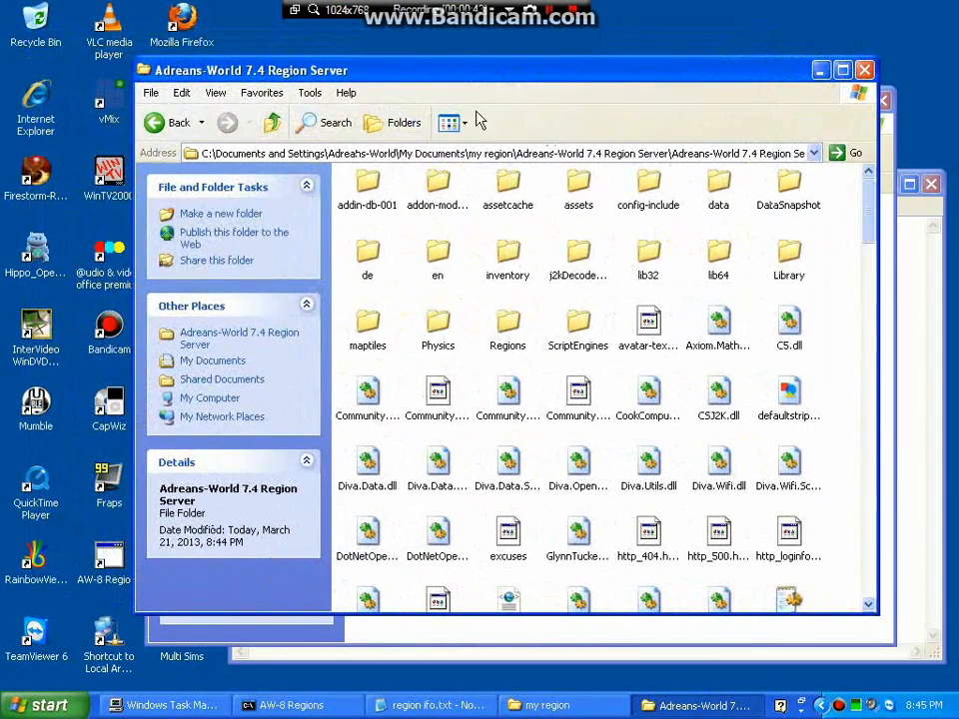
{"action": "left_click", "coordinate": [217, 94]}
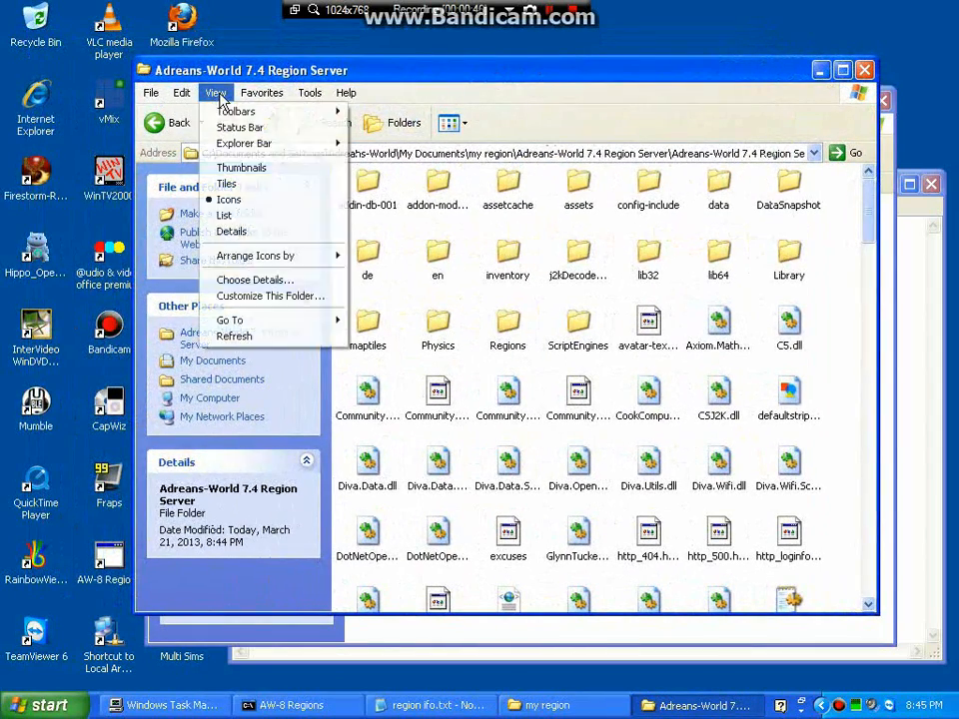
{"action": "left_click", "coordinate": [232, 231]}
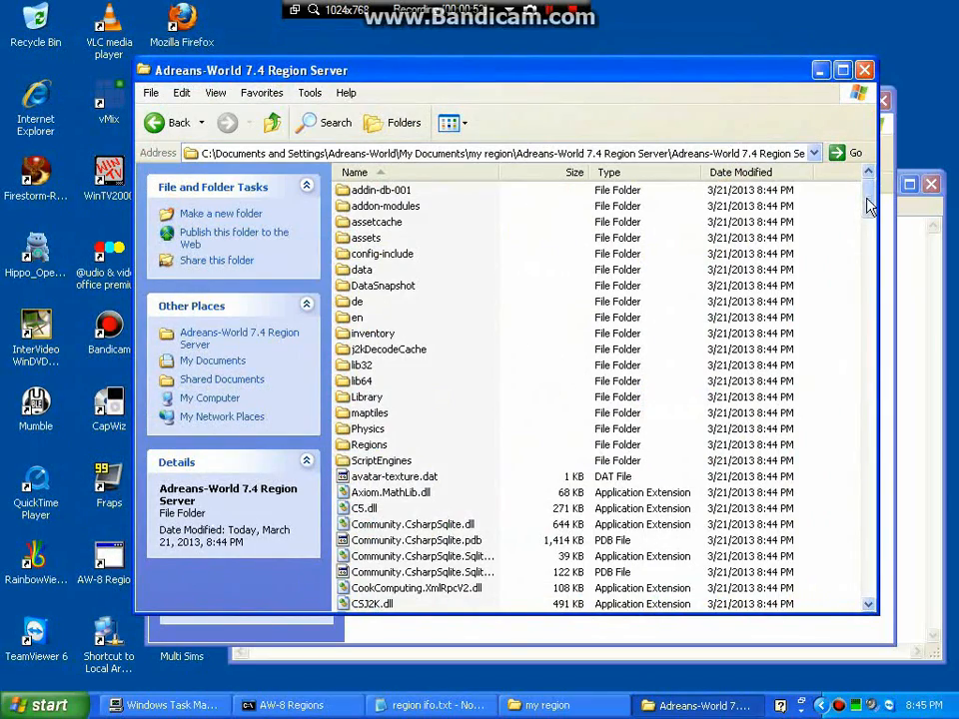
Scroll to OpenSim.ini, open it in Notepad, then close it again.
{"action": "left_click_drag", "start_coordinate": [868, 206], "coordinate": [867, 399]}
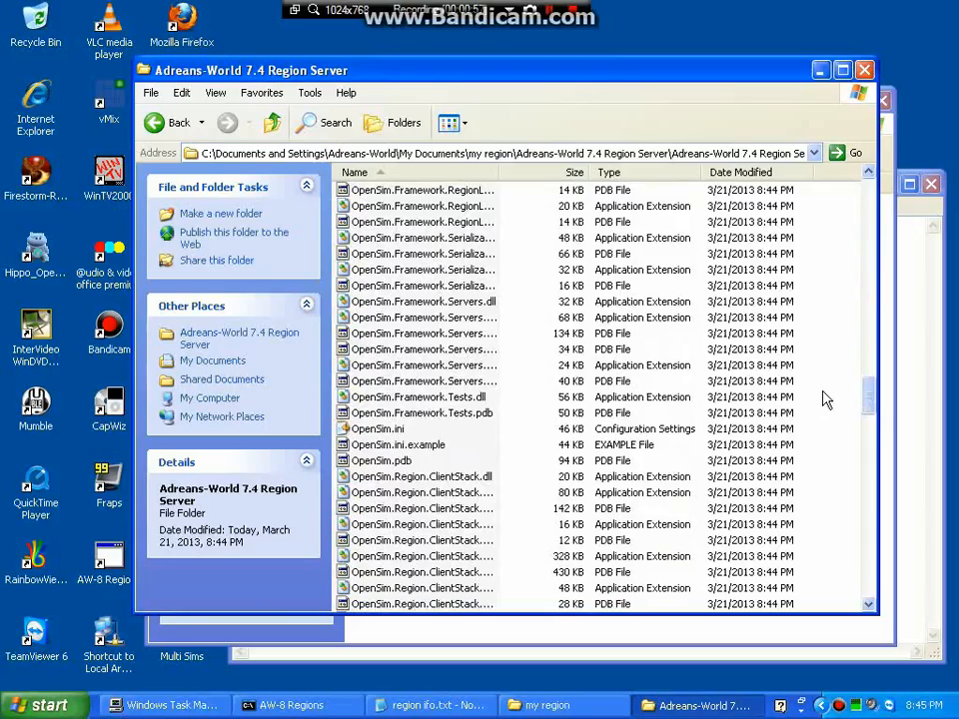
{"action": "double_click", "coordinate": [375, 431]}
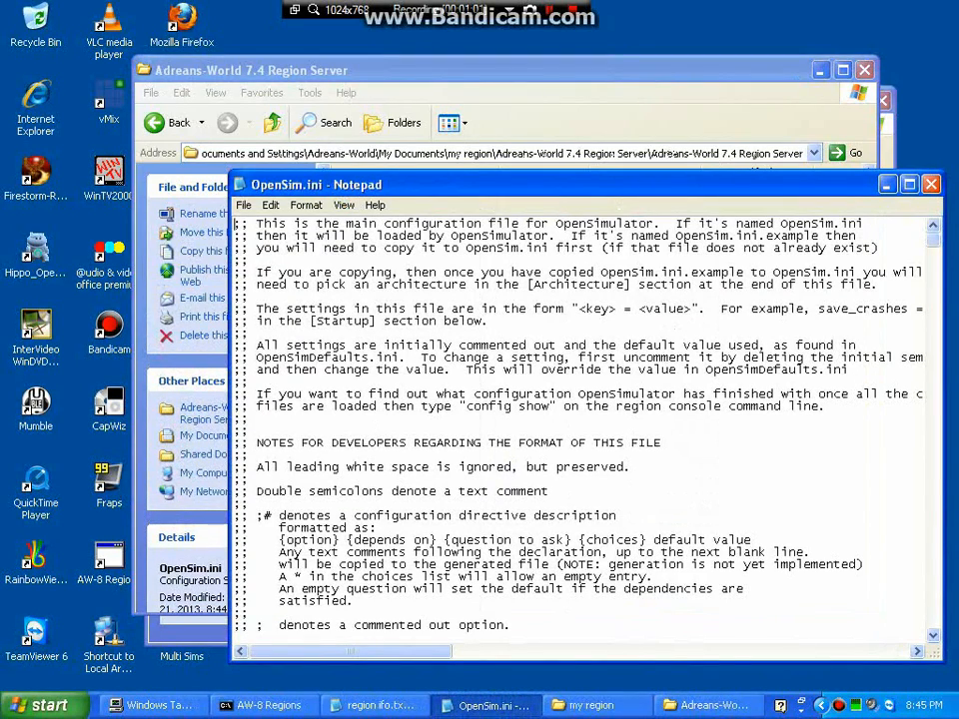
{"action": "left_click", "coordinate": [699, 146]}
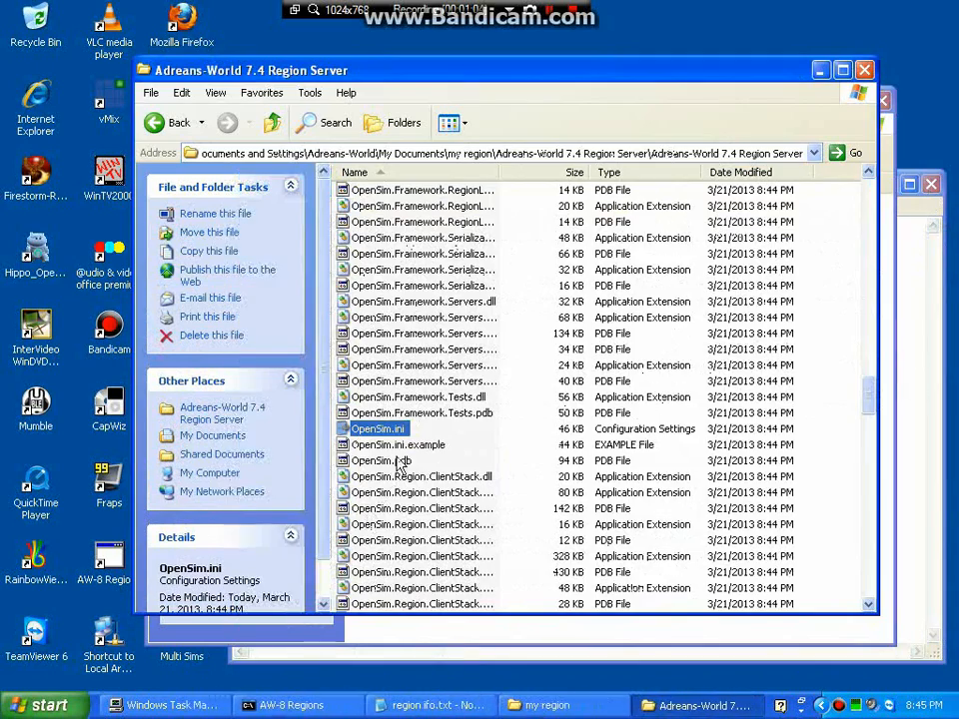
Open OpenSim.ini in WordPad and scroll down to its [Estates] section.
{"action": "right_click", "coordinate": [373, 438]}
{"action": "mouse_move", "coordinate": [411, 471]}
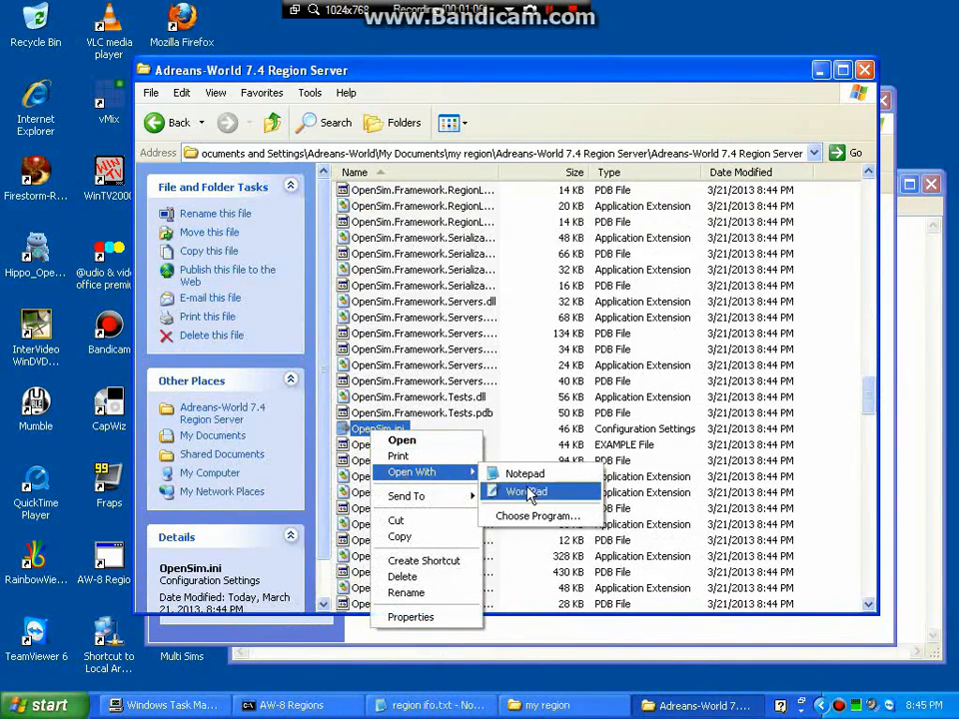
{"action": "left_click", "coordinate": [526, 495]}
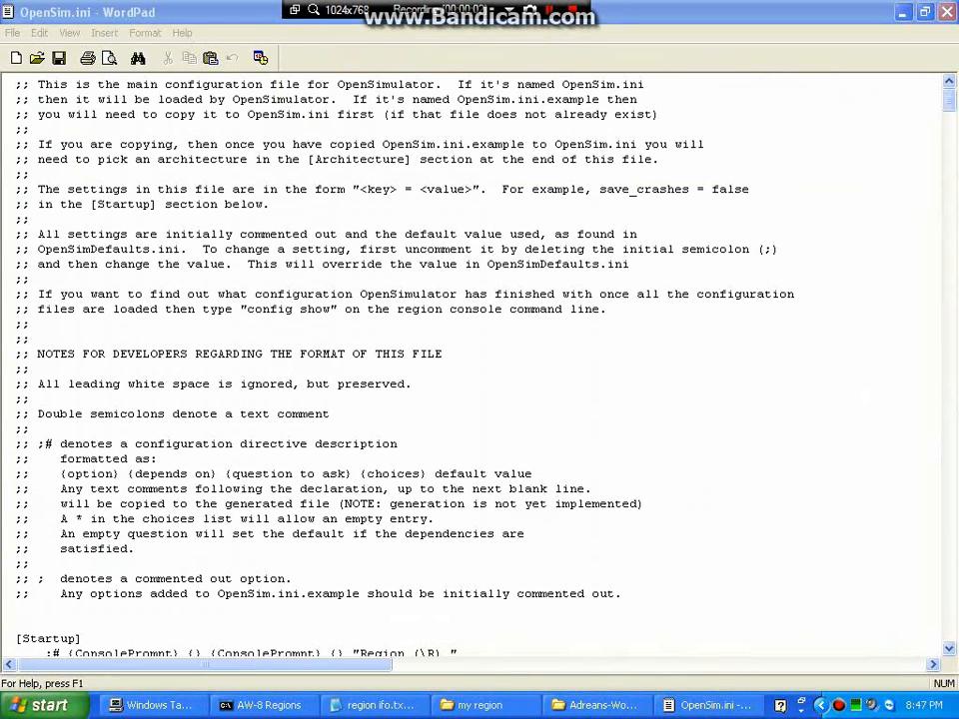
{"action": "left_click_drag", "start_coordinate": [948, 102], "coordinate": [939, 268]}
{"action": "scroll", "coordinate": [939, 272], "scroll_direction": "down", "scroll_amount": 4}
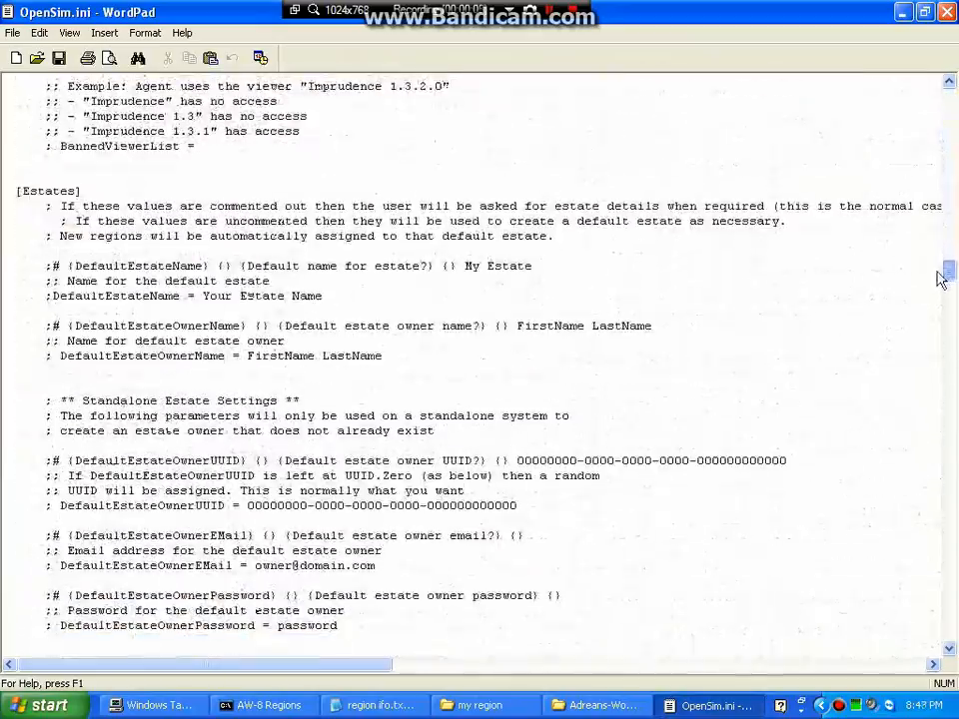
{"action": "scroll", "coordinate": [939, 273], "scroll_direction": "down", "scroll_amount": 1}
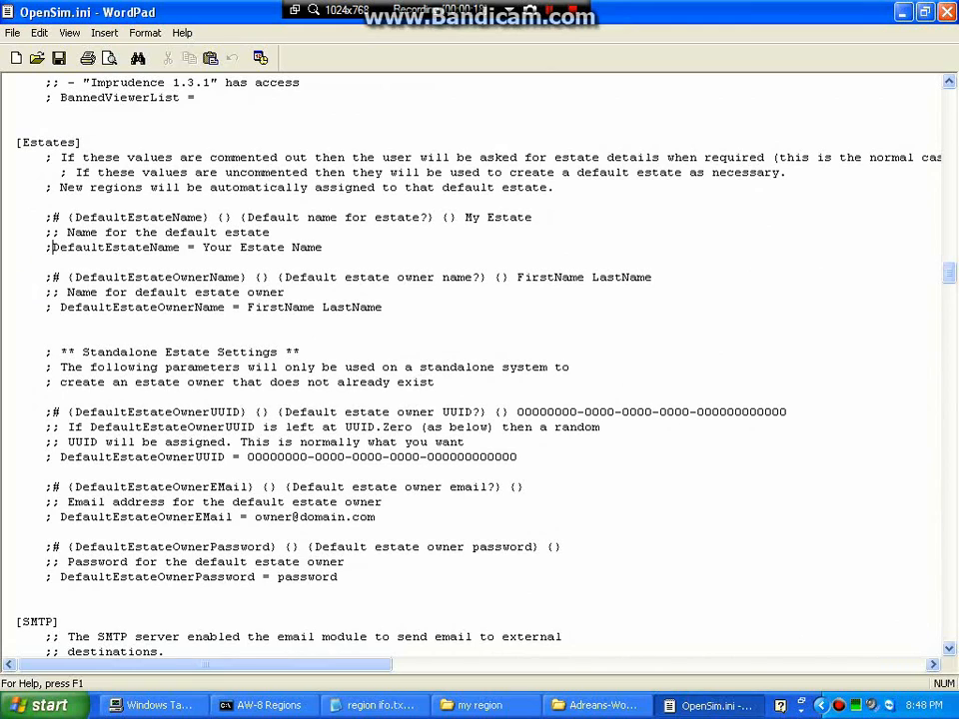
Uncomment the DefaultEstateName line and set its value to 'My Estate'.
{"action": "key", "text": "Delete"}
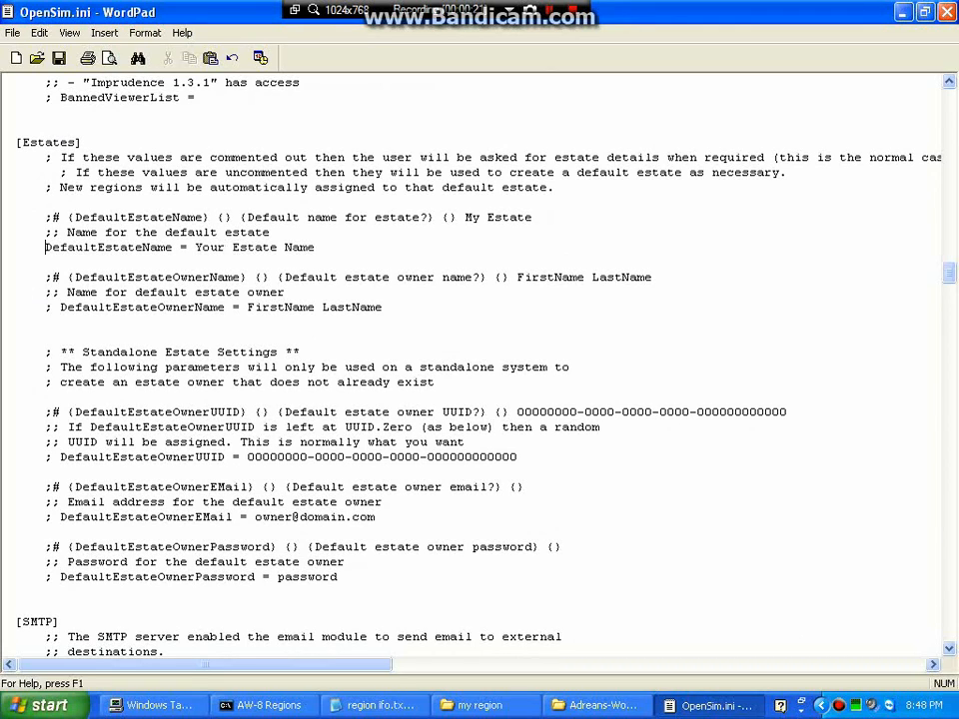
{"action": "left_click_drag", "start_coordinate": [196, 247], "coordinate": [299, 247]}
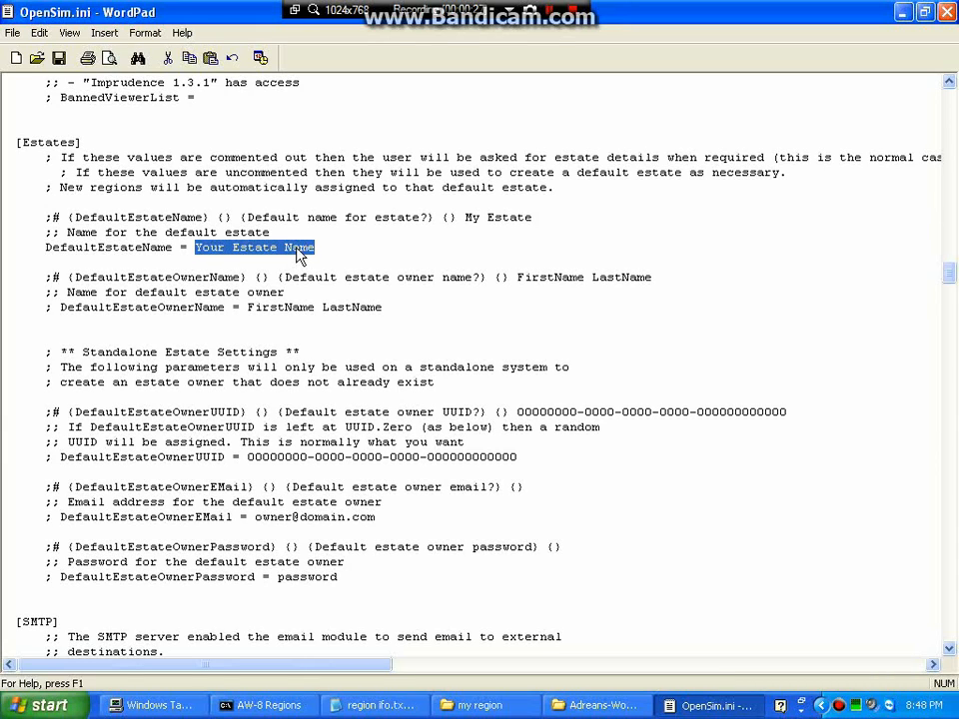
{"action": "type", "text": "My E"}
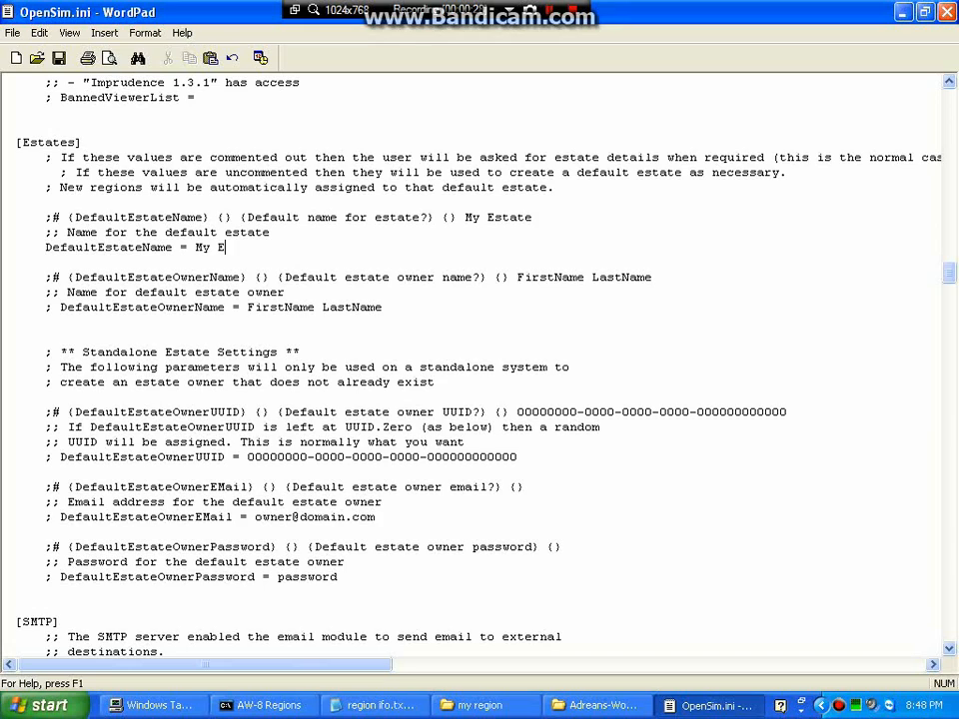
{"action": "type", "text": "state"}
Uncomment DefaultEstateOwnerName and replace the placeholder with the owner's full name.
{"action": "key", "text": "BackSpace"}
{"action": "key", "text": "BackSpace"}
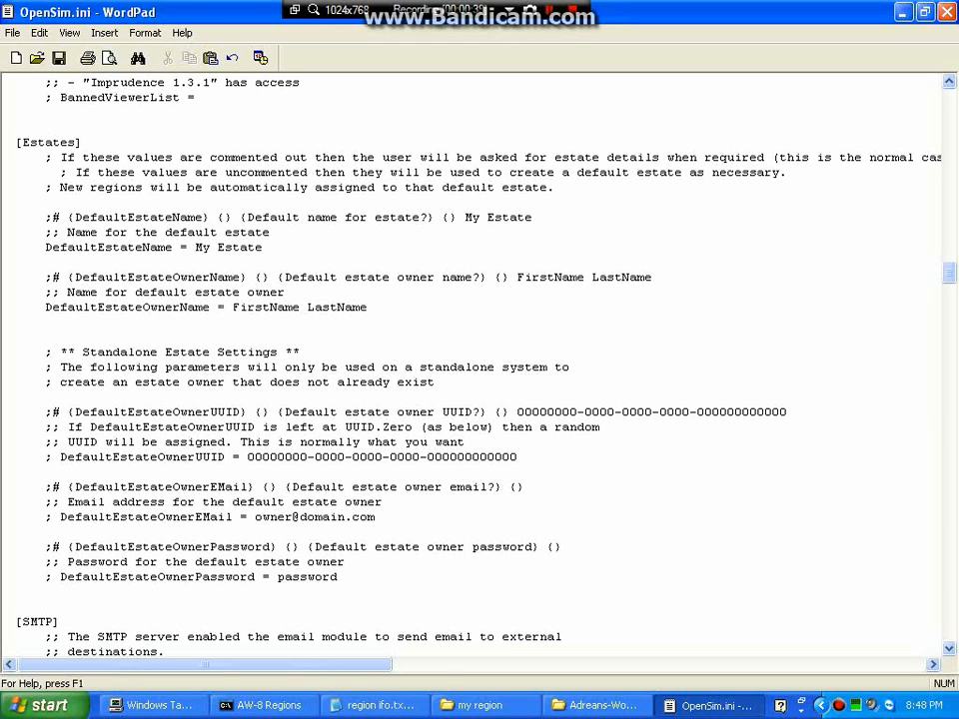
{"action": "left_click_drag", "start_coordinate": [233, 306], "coordinate": [367, 308]}
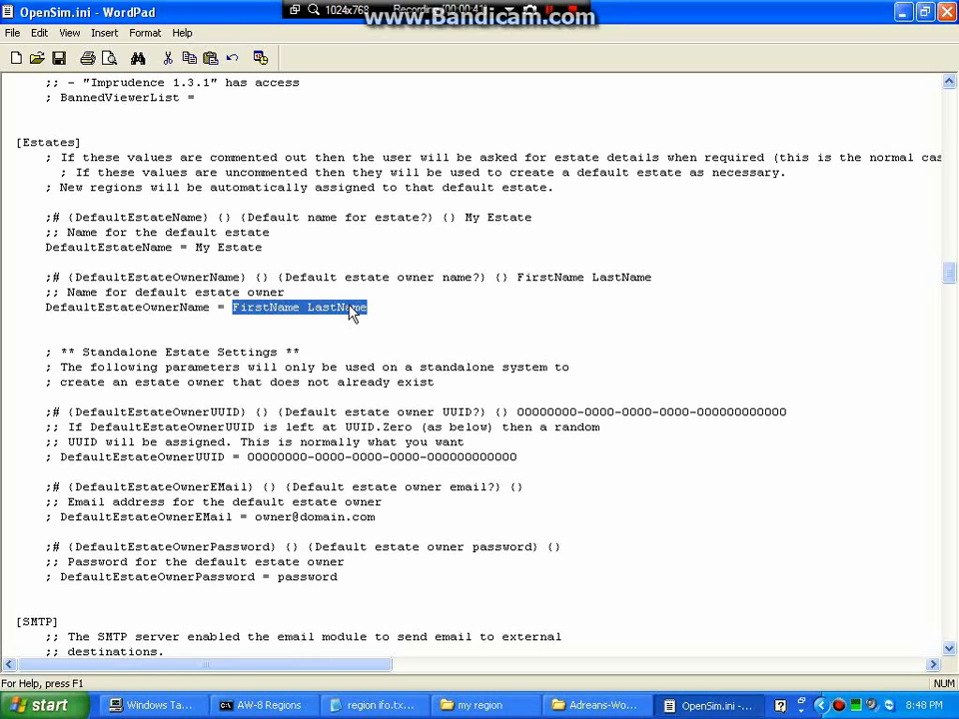
{"action": "type", "text": "Ph"}
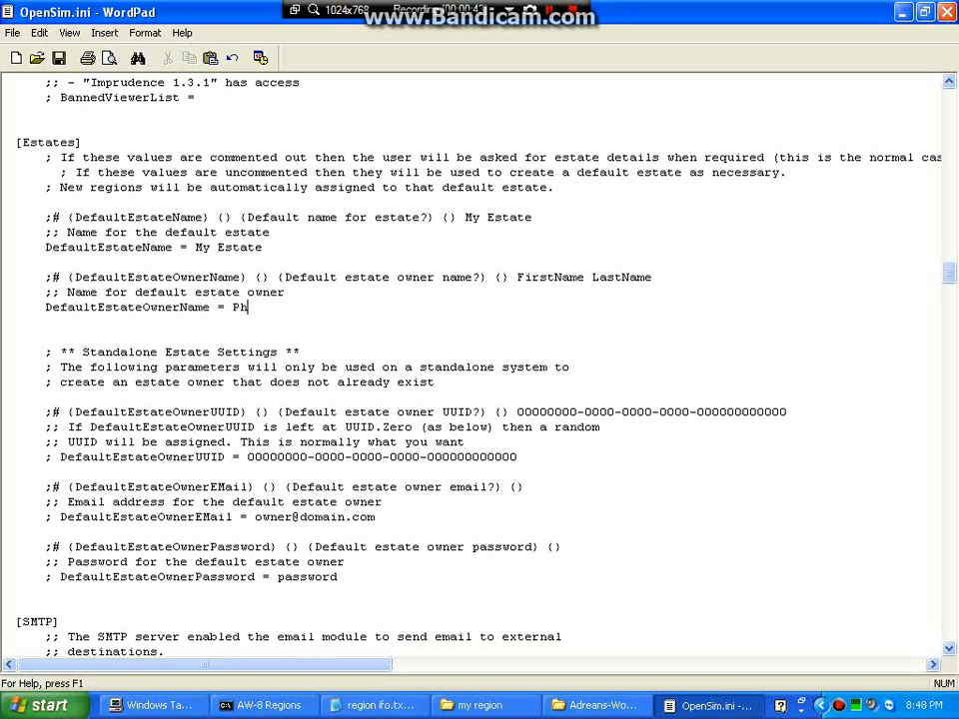
{"action": "type", "text": "il Mammmoth"}
{"action": "left_click_drag", "start_coordinate": [949, 271], "coordinate": [949, 311]}
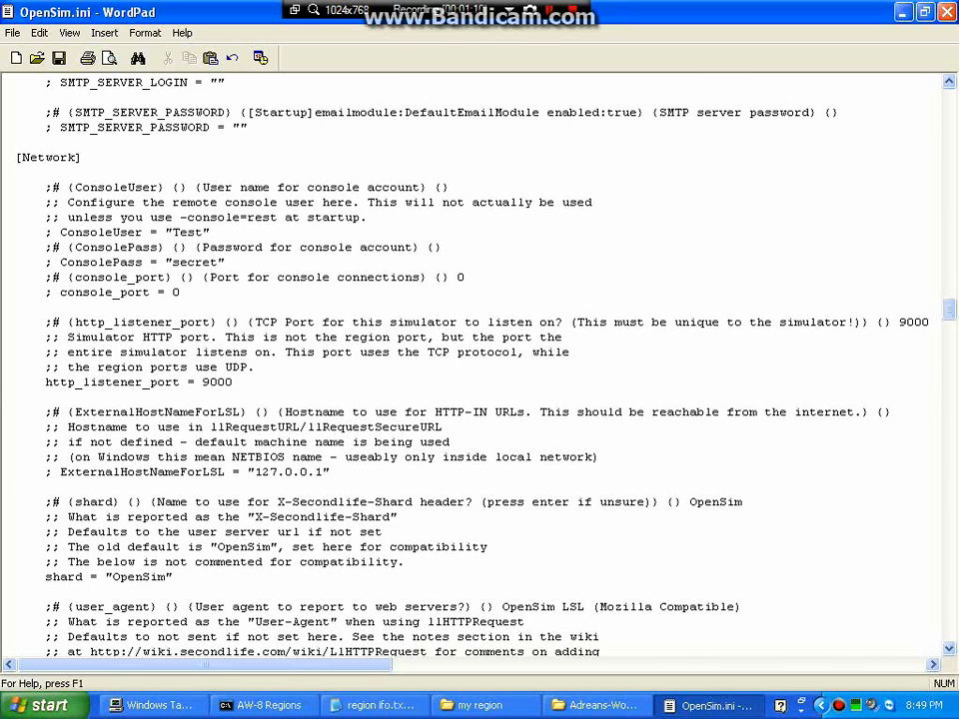
Close OpenSim.ini in WordPad, saving the changes.
{"action": "left_click", "coordinate": [945, 12]}
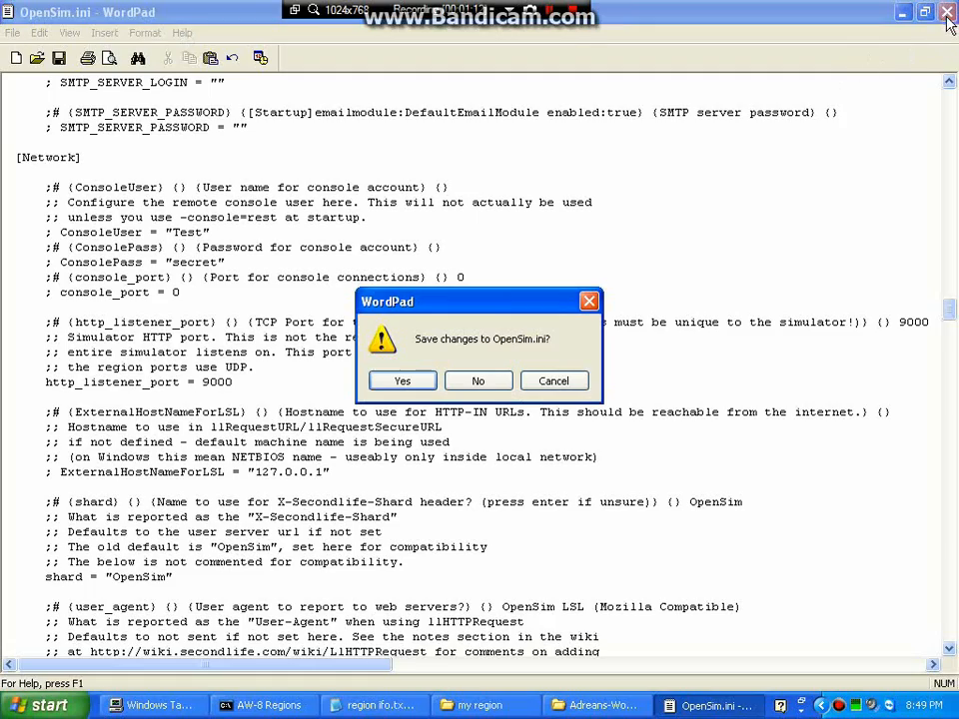
{"action": "left_click", "coordinate": [392, 385]}
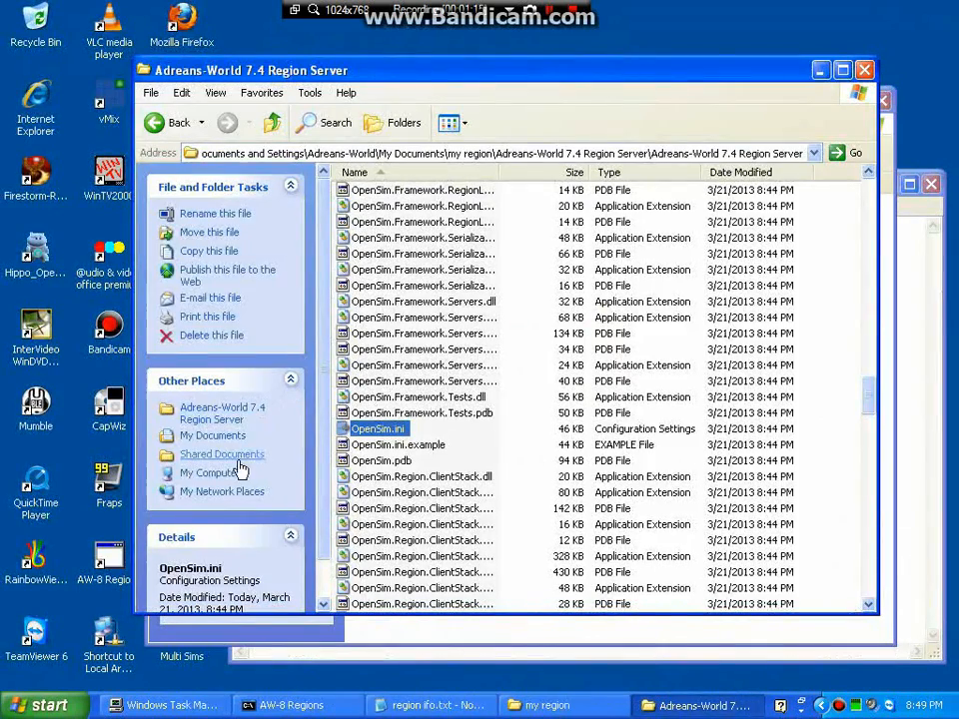
{"action": "left_click_drag", "start_coordinate": [875, 424], "coordinate": [869, 321]}
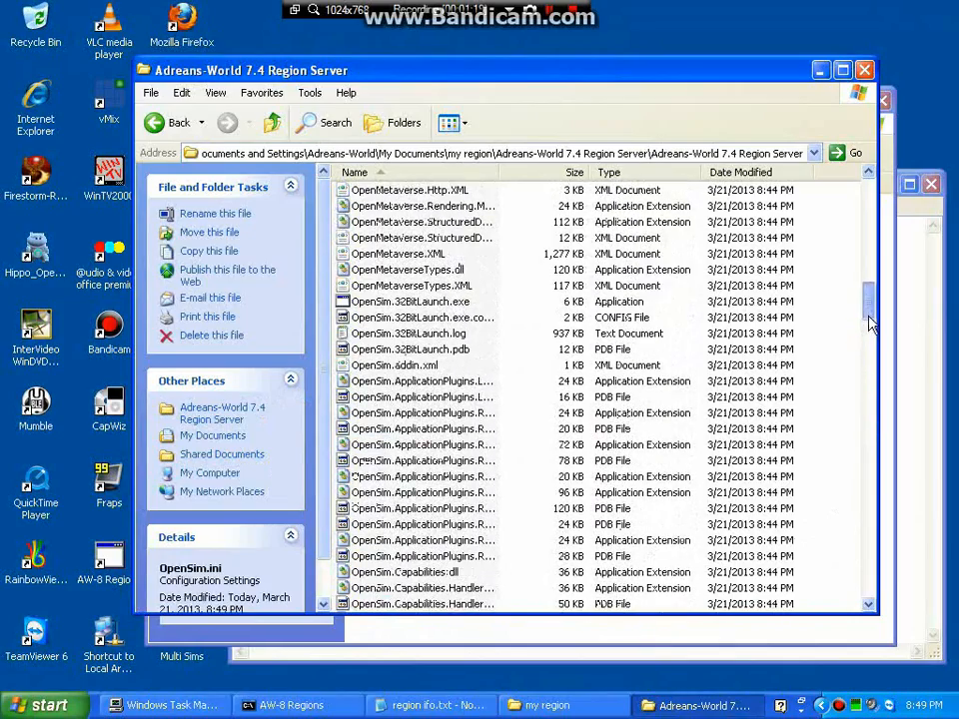
Send OpenSim.32BitLaunch.exe to the desktop as a shortcut and minimize both folder windows.
{"action": "double_click", "coordinate": [418, 309]}
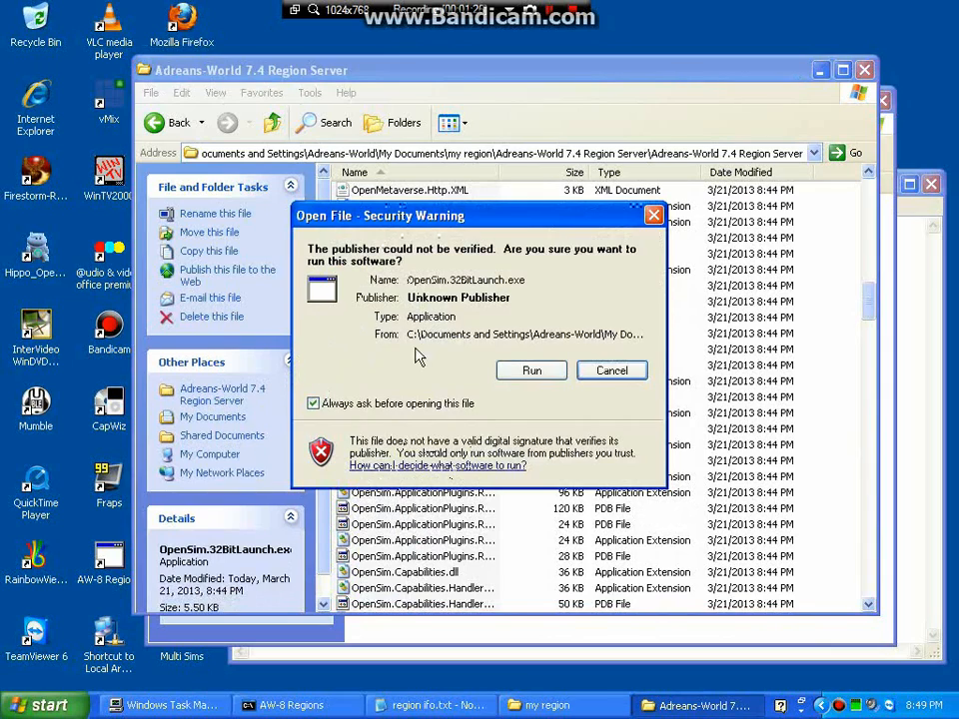
{"action": "left_click", "coordinate": [607, 369]}
{"action": "right_click", "coordinate": [384, 305]}
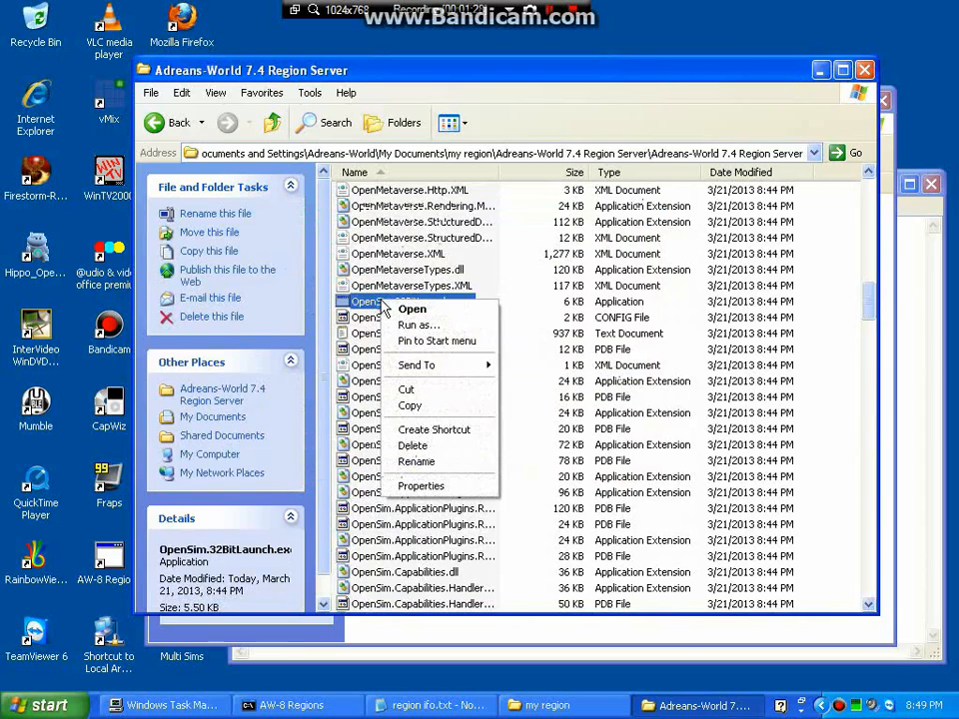
{"action": "mouse_move", "coordinate": [416, 367]}
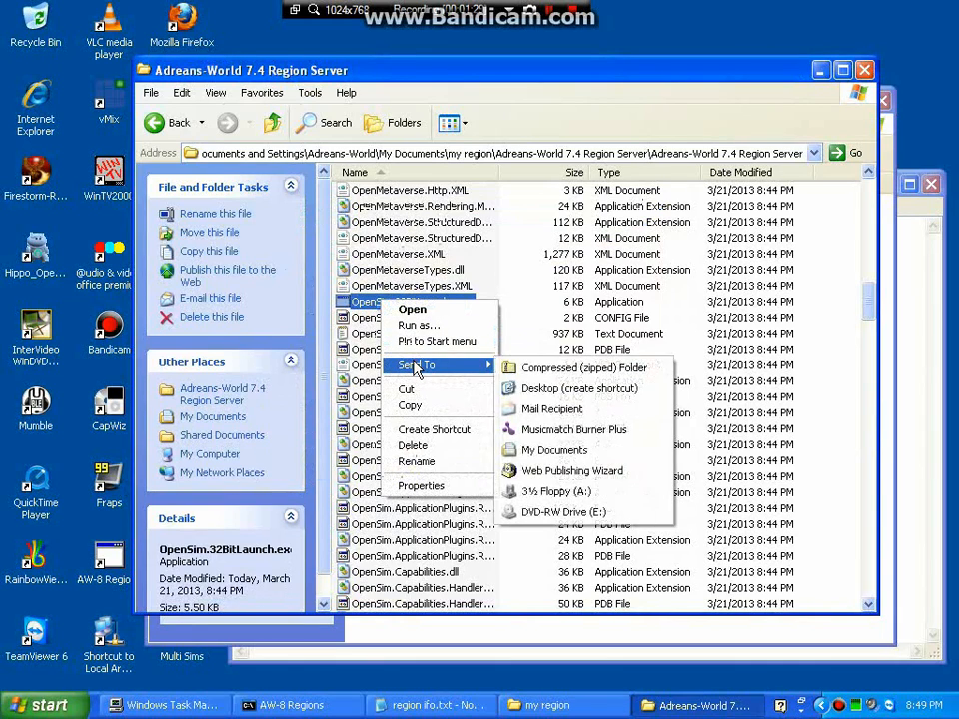
{"action": "left_click", "coordinate": [574, 390]}
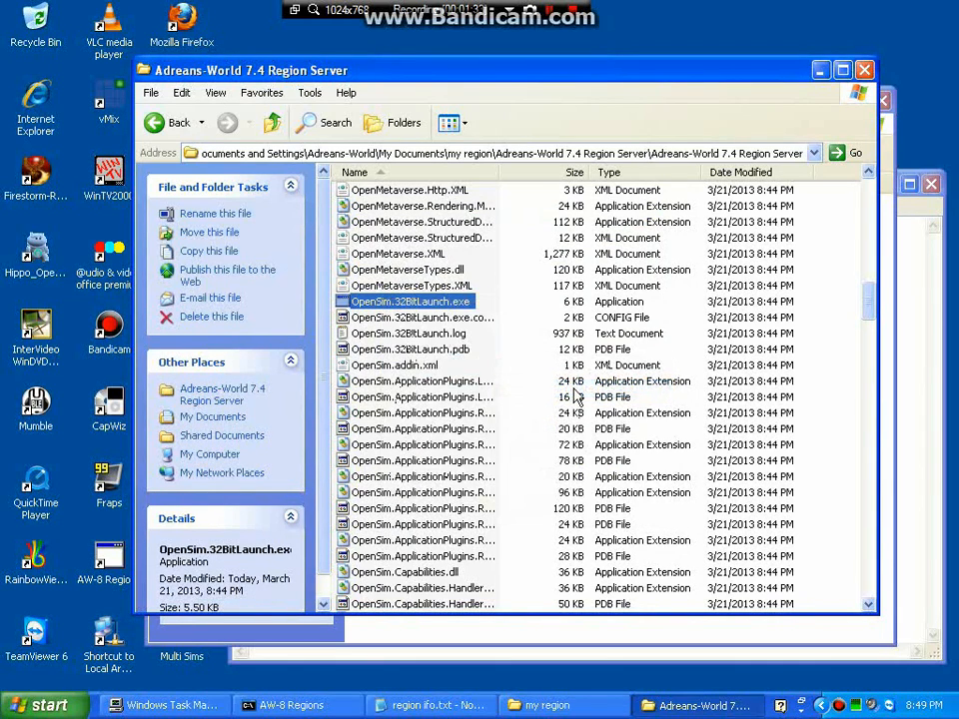
{"action": "left_click", "coordinate": [820, 70]}
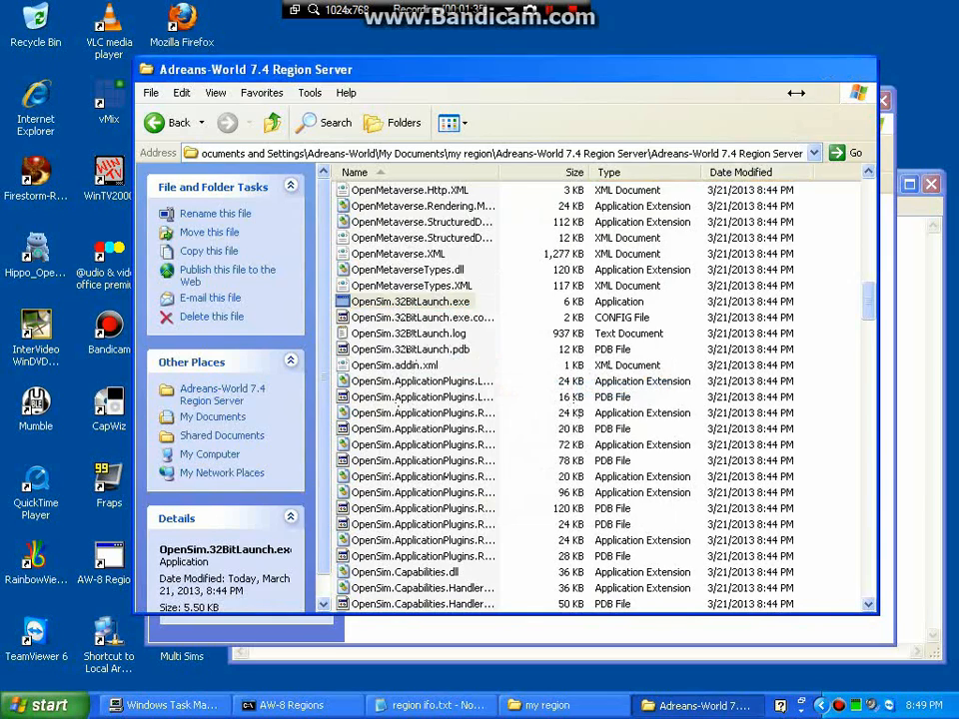
{"action": "left_click", "coordinate": [834, 103]}
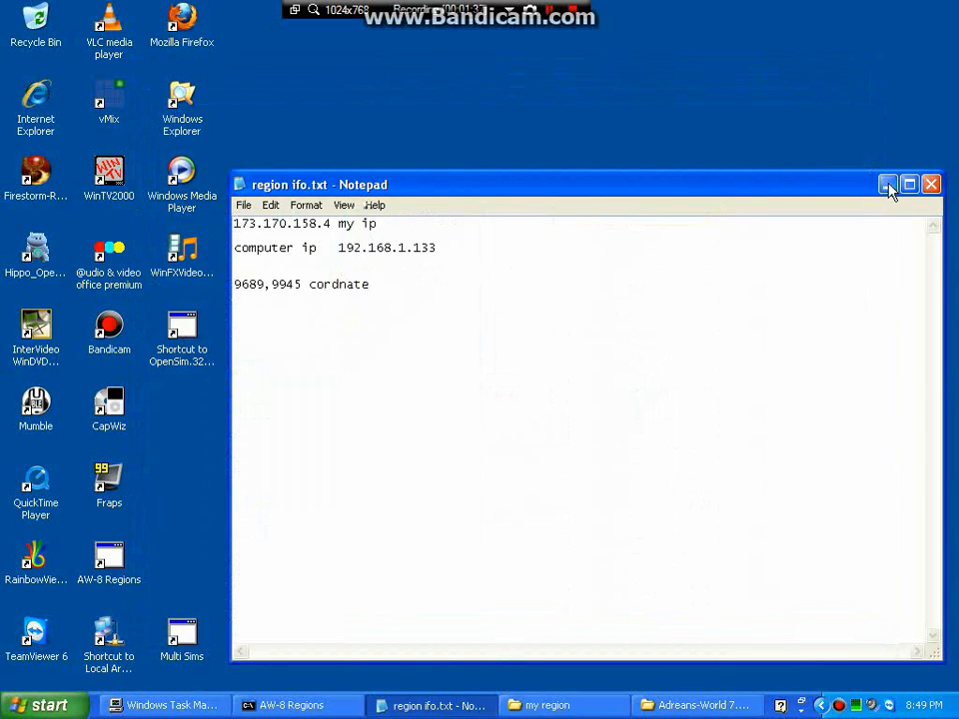
Move the OpenSim shortcut to mid-desktop, rename it 'My region', then start Firefox.
{"action": "left_click", "coordinate": [888, 184]}
{"action": "left_click_drag", "start_coordinate": [184, 336], "coordinate": [477, 259]}
{"action": "right_click", "coordinate": [477, 254]}
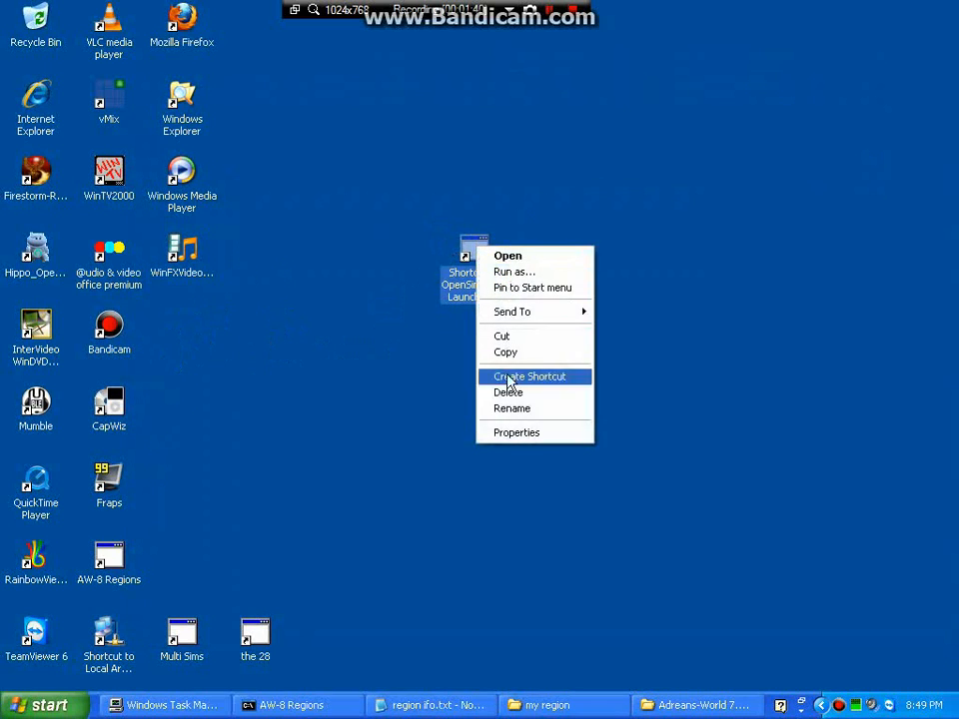
{"action": "left_click", "coordinate": [517, 409]}
{"action": "type", "text": "M"}
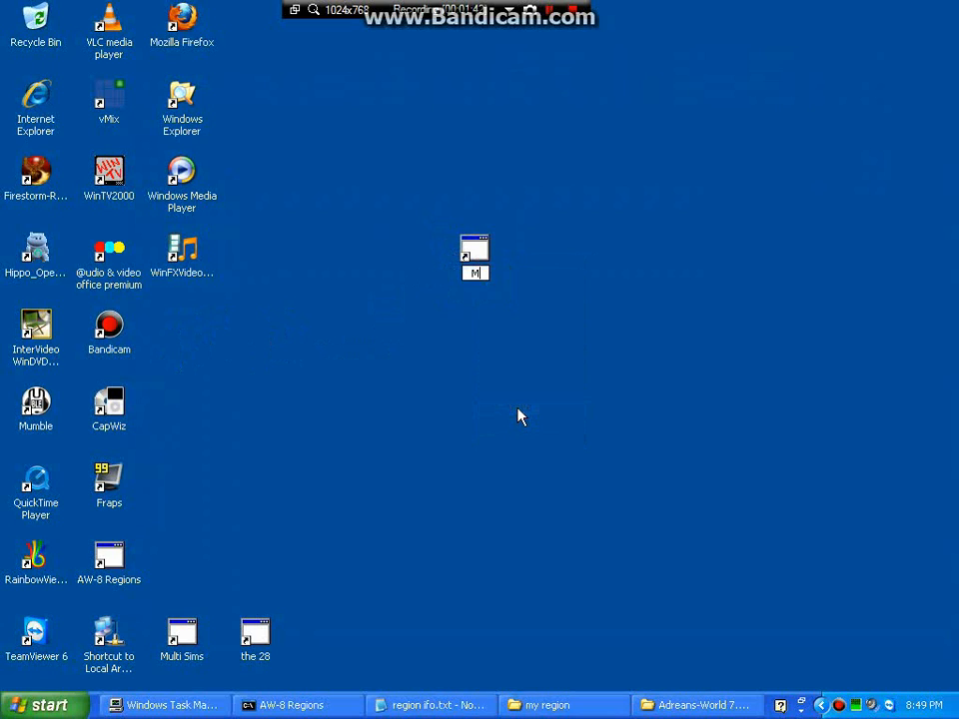
{"action": "type", "text": "y region"}
{"action": "key", "text": "Return"}
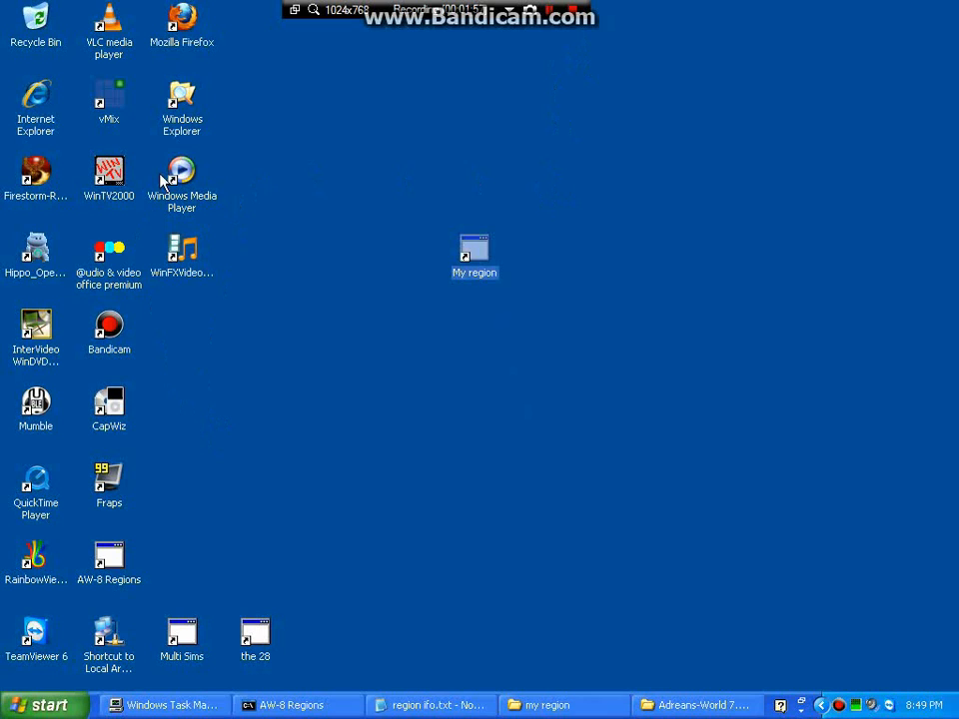
{"action": "left_click", "coordinate": [176, 24]}
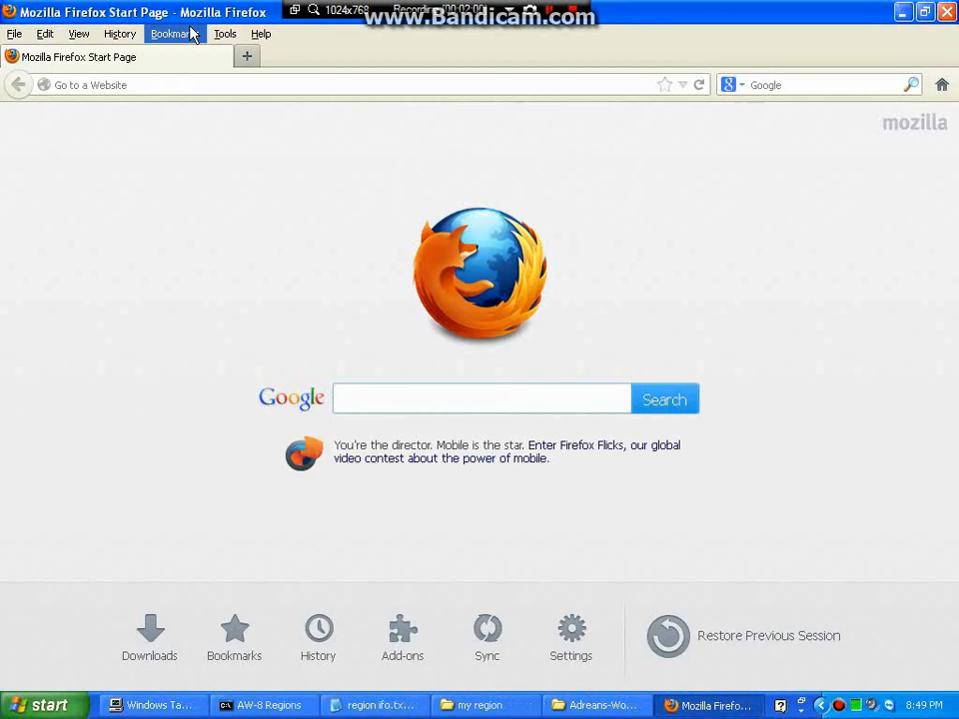
Load 192.168.1.1 and log in to the Linksys E900 router with its admin password.
{"action": "left_click", "coordinate": [90, 85]}
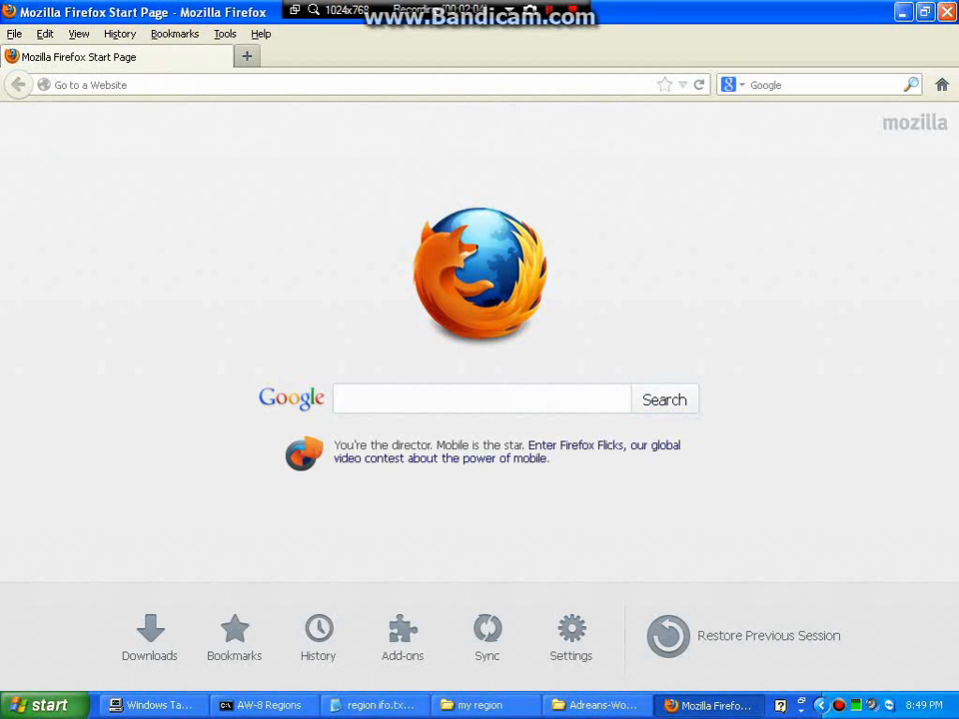
{"action": "type", "text": "192.16"}
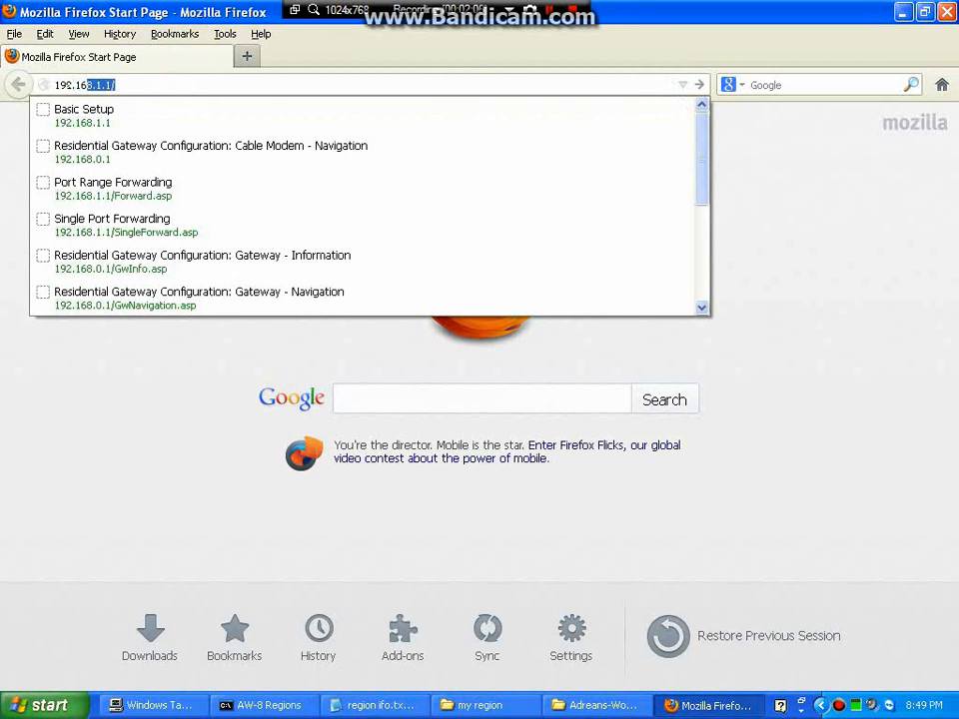
{"action": "type", "text": "8.1.1"}
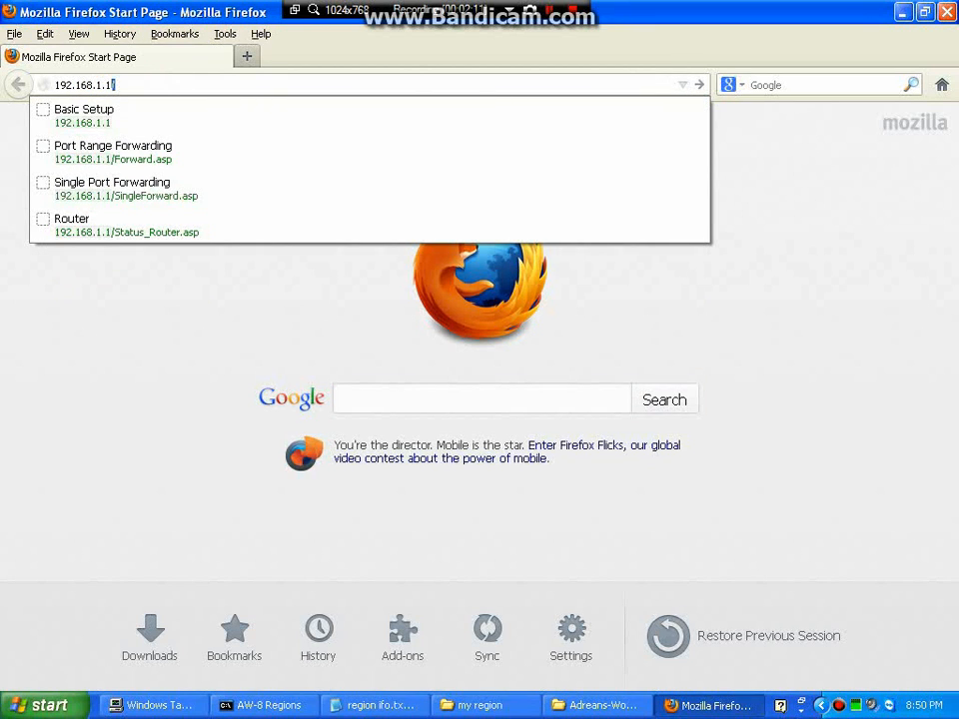
{"action": "key", "text": "Return"}
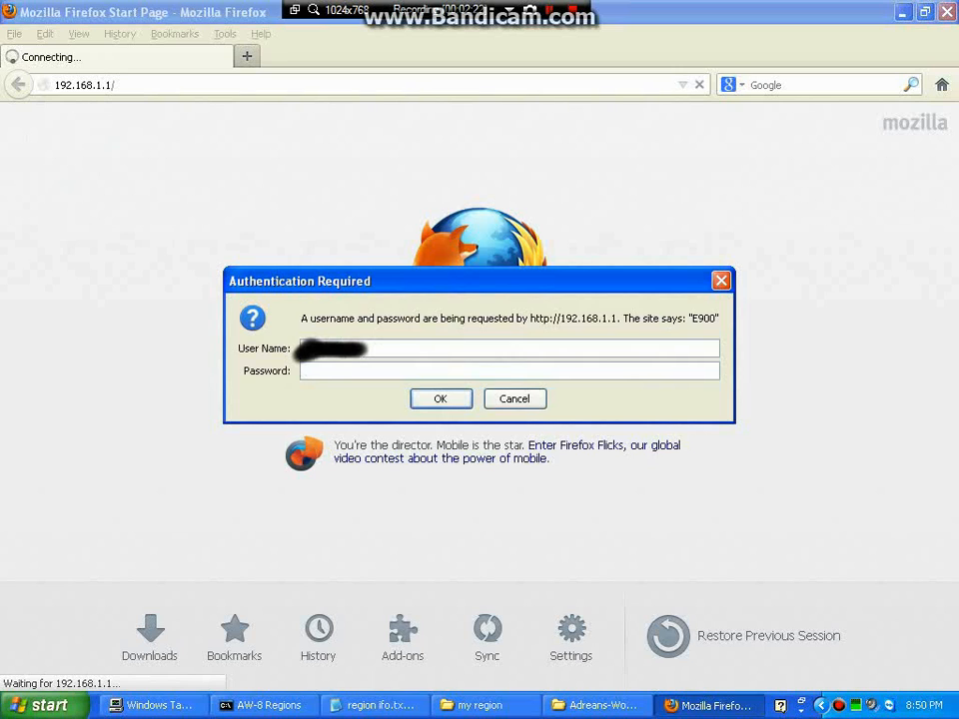
{"action": "type", "text": "•••••••••"}
{"action": "key", "text": "Return"}
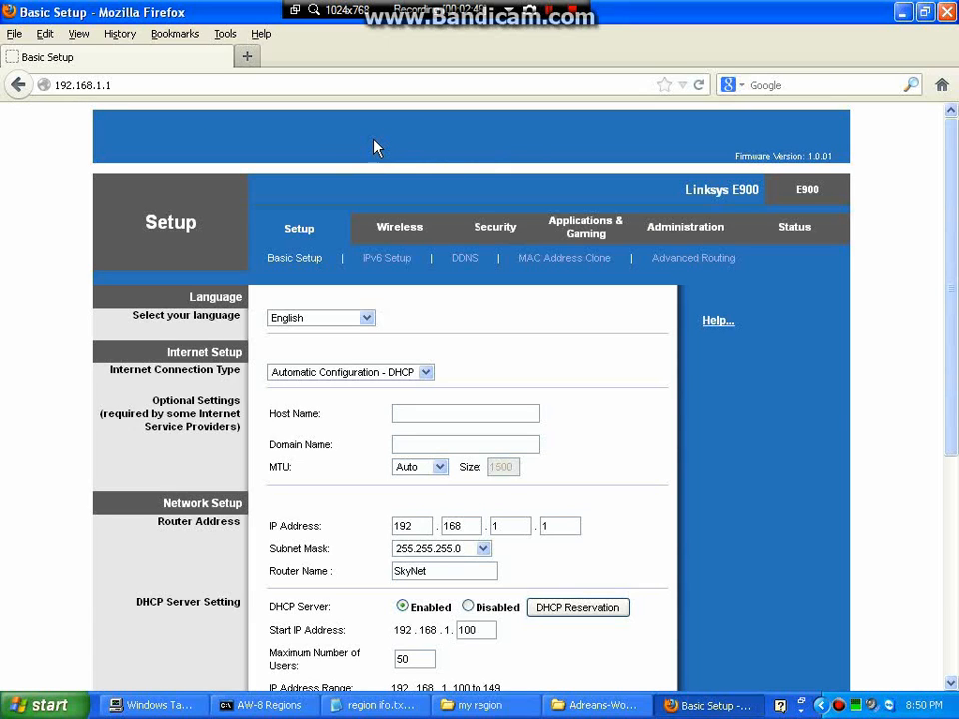
Go to Applications & Gaming > Port Range Forwarding in the router admin.
{"action": "left_click", "coordinate": [588, 238]}
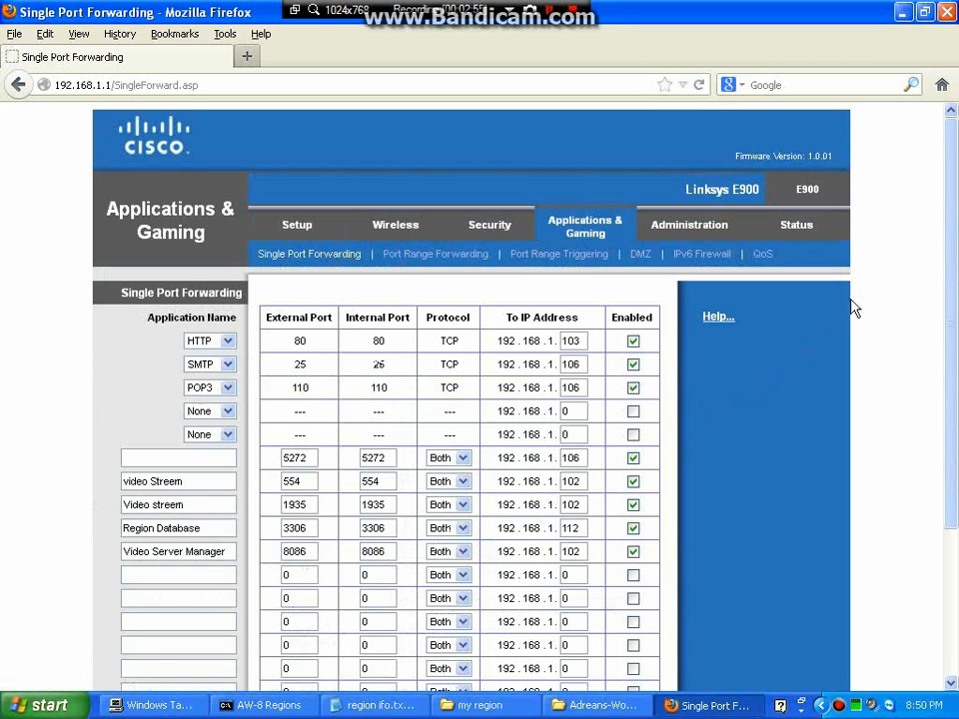
{"action": "scroll", "coordinate": [941, 248], "scroll_direction": "down", "scroll_amount": 2}
{"action": "scroll", "coordinate": [941, 247], "scroll_direction": "down", "scroll_amount": 1}
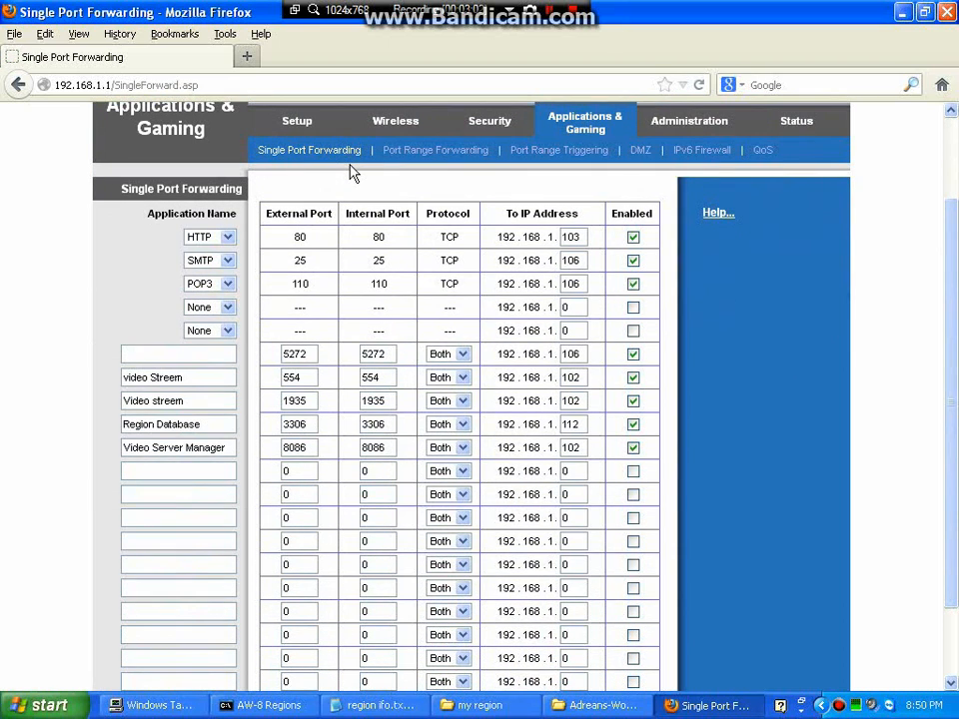
{"action": "left_click", "coordinate": [443, 162]}
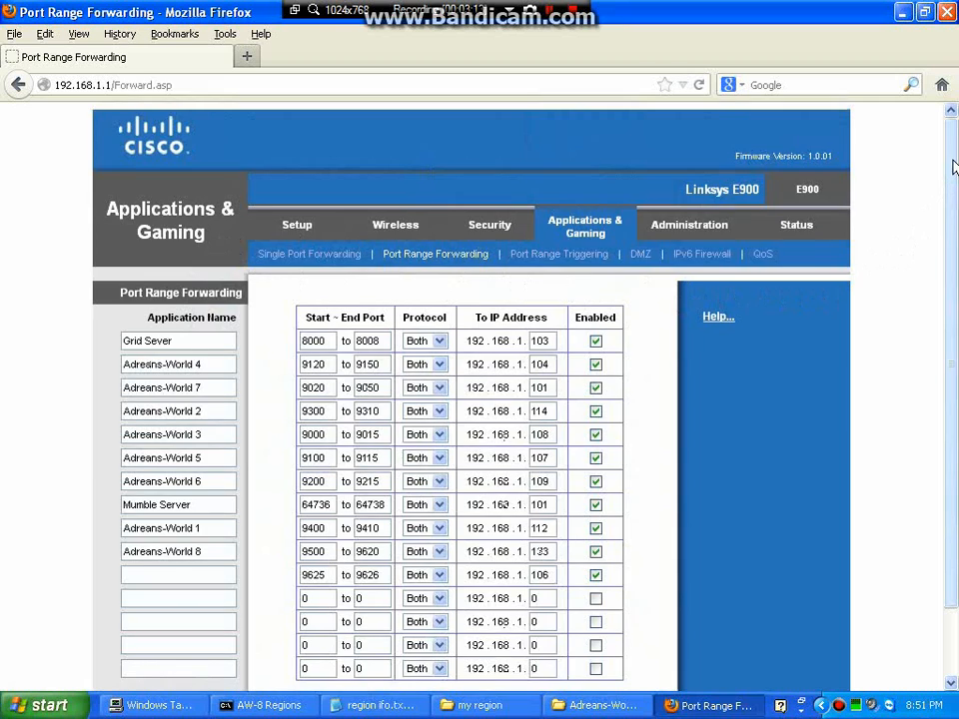
{"action": "left_click_drag", "start_coordinate": [947, 190], "coordinate": [952, 252]}
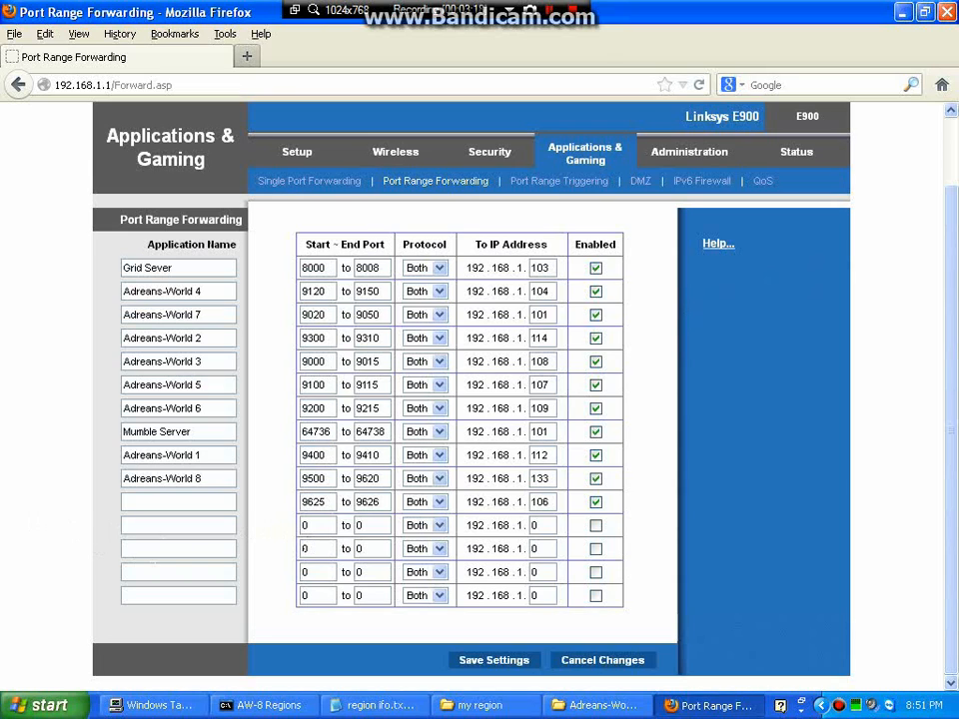
Fill the first empty row with ports 9000 to 9004 and IP ending 133, checked against the region notes.
{"action": "double_click", "coordinate": [305, 524]}
{"action": "type", "text": "9000"}
{"action": "double_click", "coordinate": [360, 525]}
{"action": "type", "text": "9004"}
{"action": "key", "text": "Tab"}
{"action": "key", "text": "Tab"}
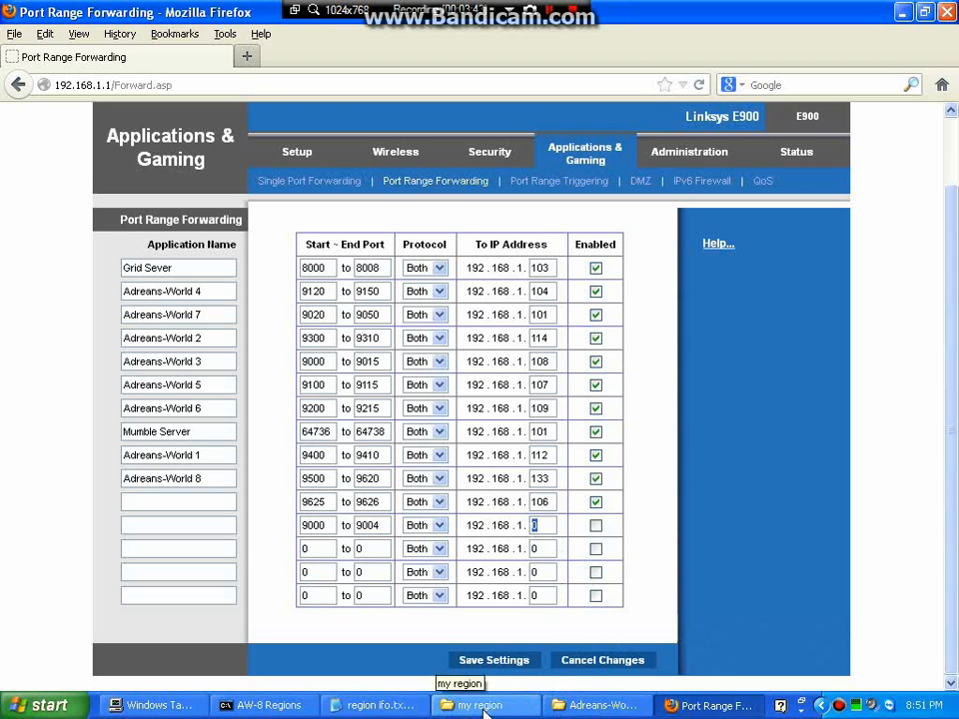
{"action": "left_click", "coordinate": [392, 709]}
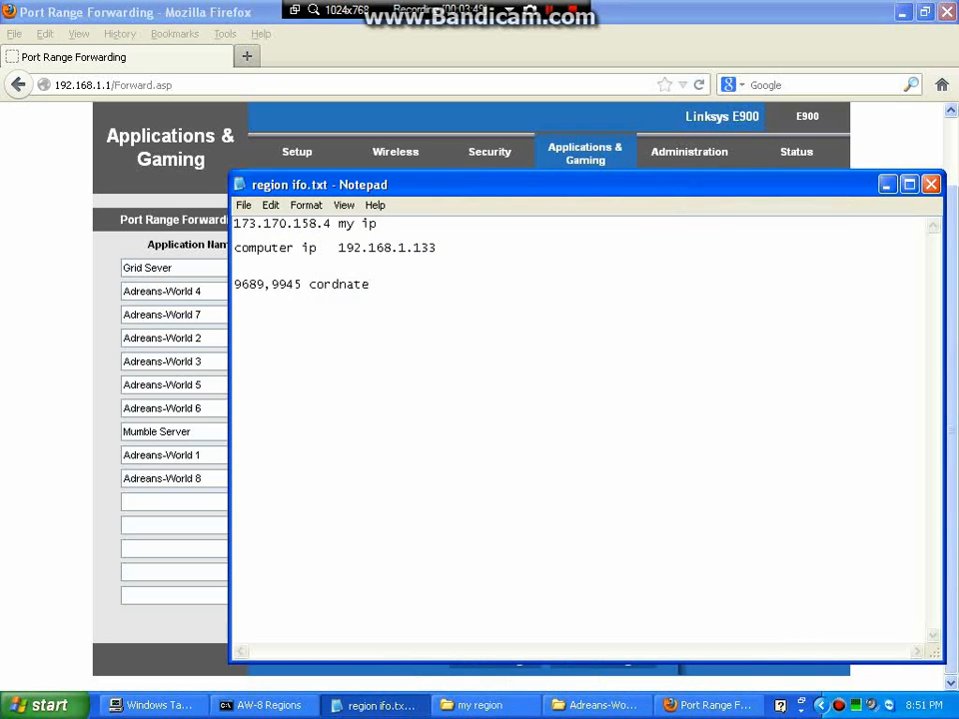
{"action": "left_click", "coordinate": [931, 186]}
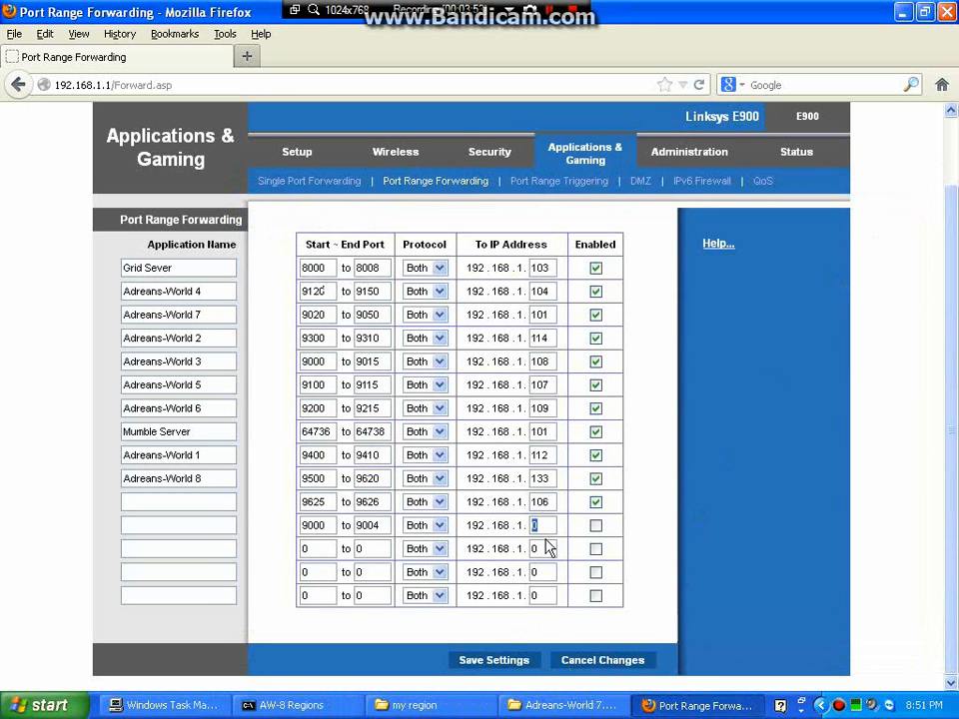
{"action": "type", "text": "133"}
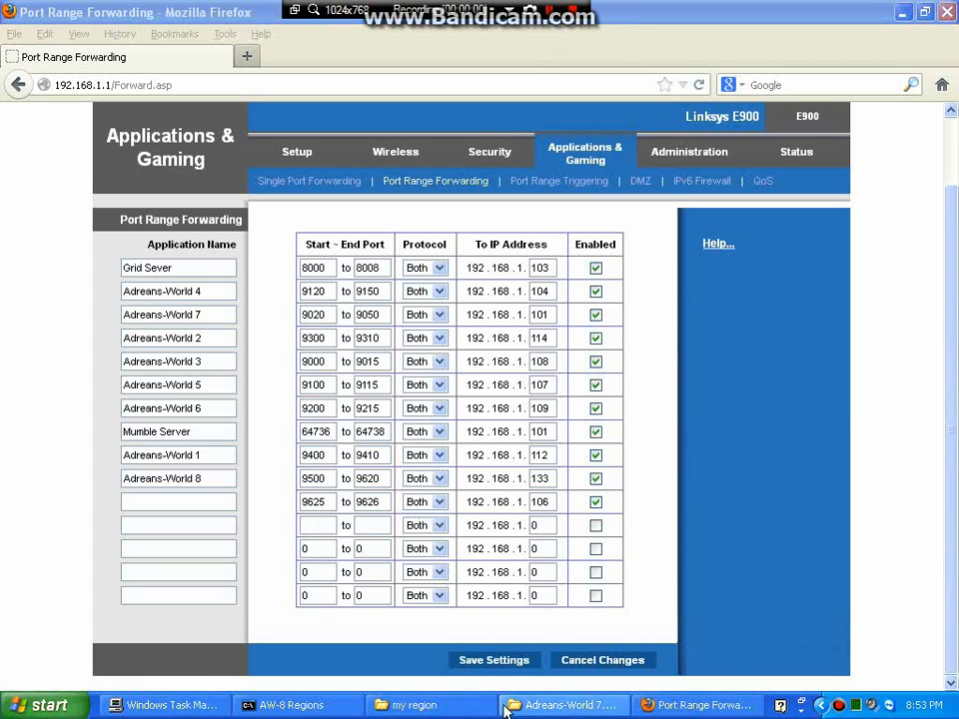
Save the port forwarding settings, continue past the confirmation, and close Firefox.
{"action": "left_click", "coordinate": [497, 661]}
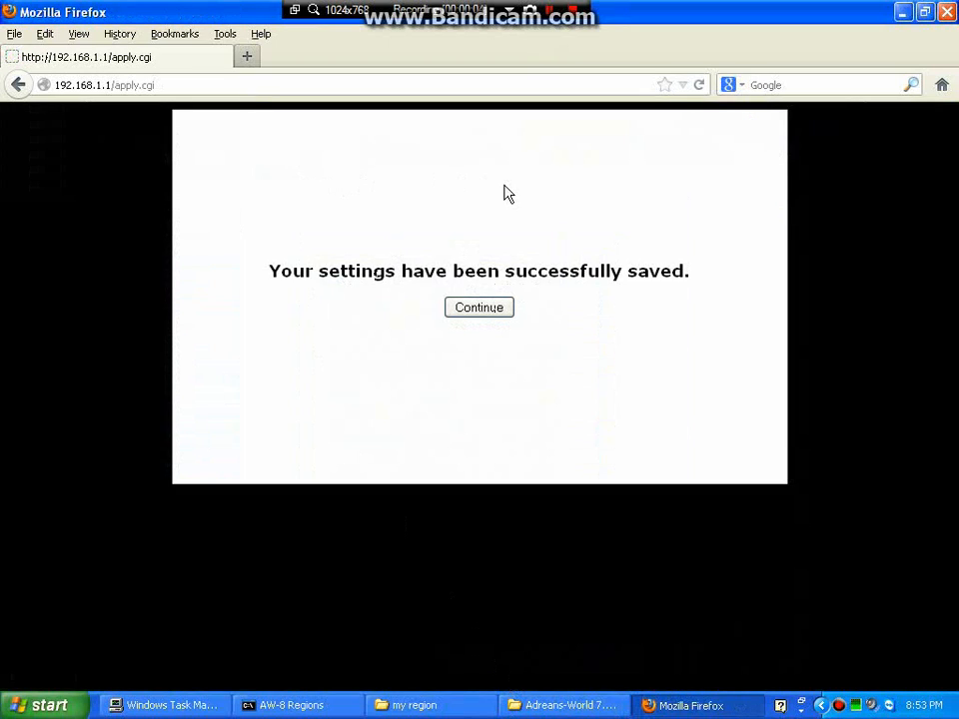
{"action": "left_click", "coordinate": [474, 311]}
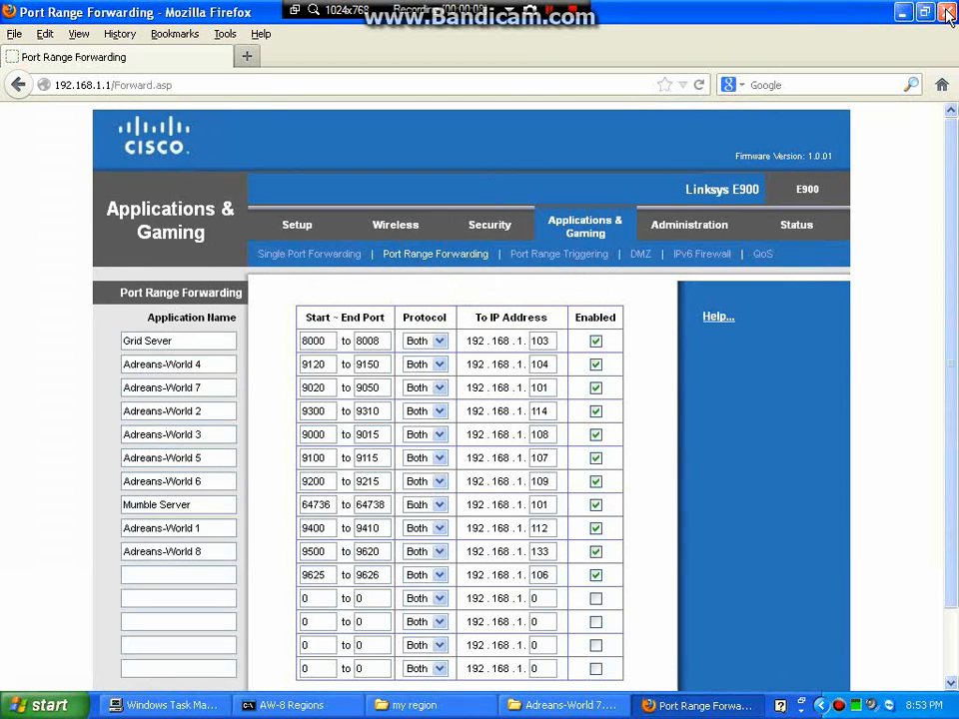
{"action": "left_click", "coordinate": [946, 12]}
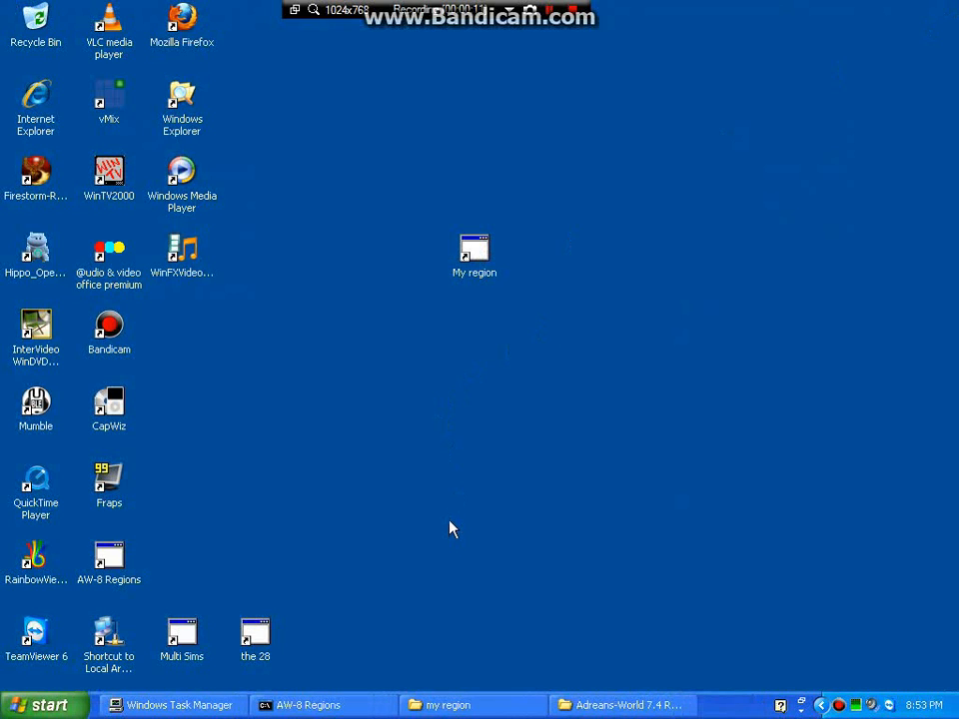
Launch the My region shortcut, turning off the security prompt, and position the console window.
{"action": "double_click", "coordinate": [479, 252]}
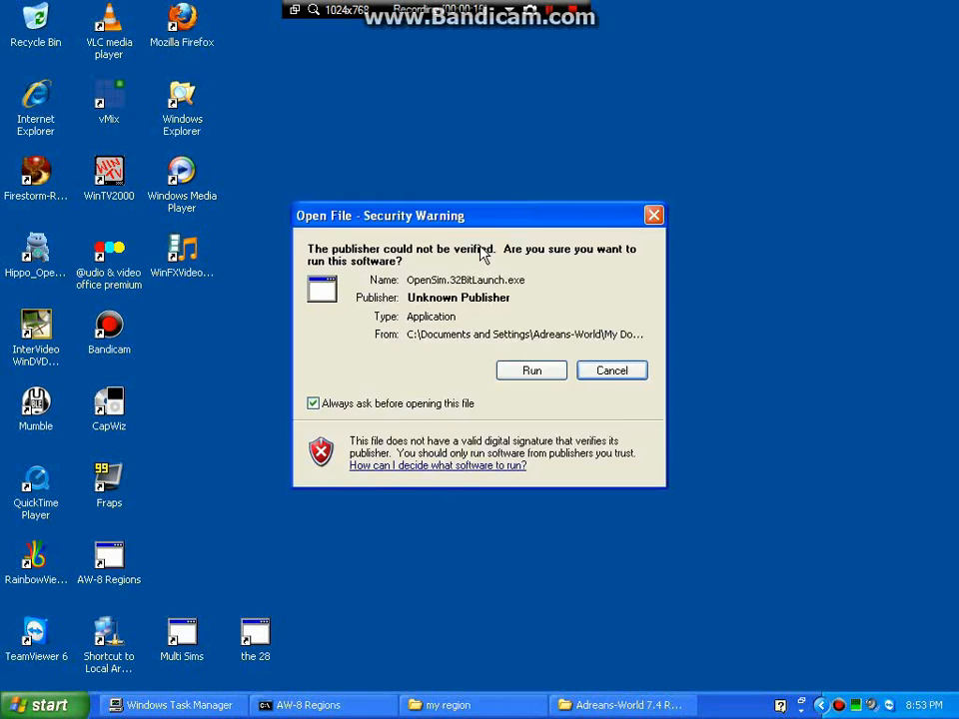
{"action": "left_click", "coordinate": [314, 404]}
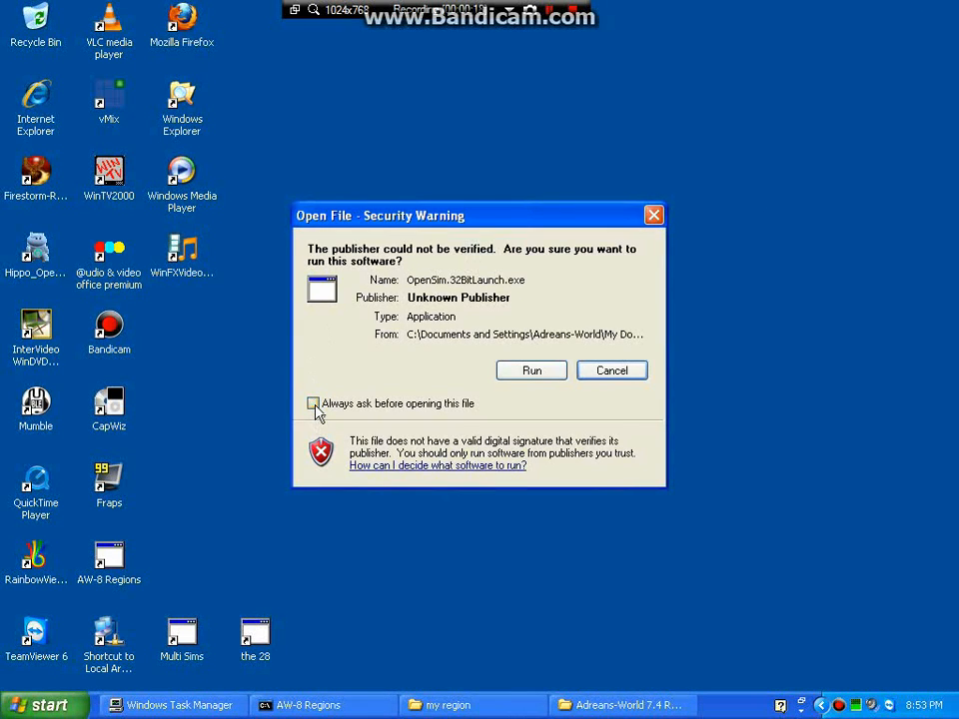
{"action": "left_click", "coordinate": [548, 374]}
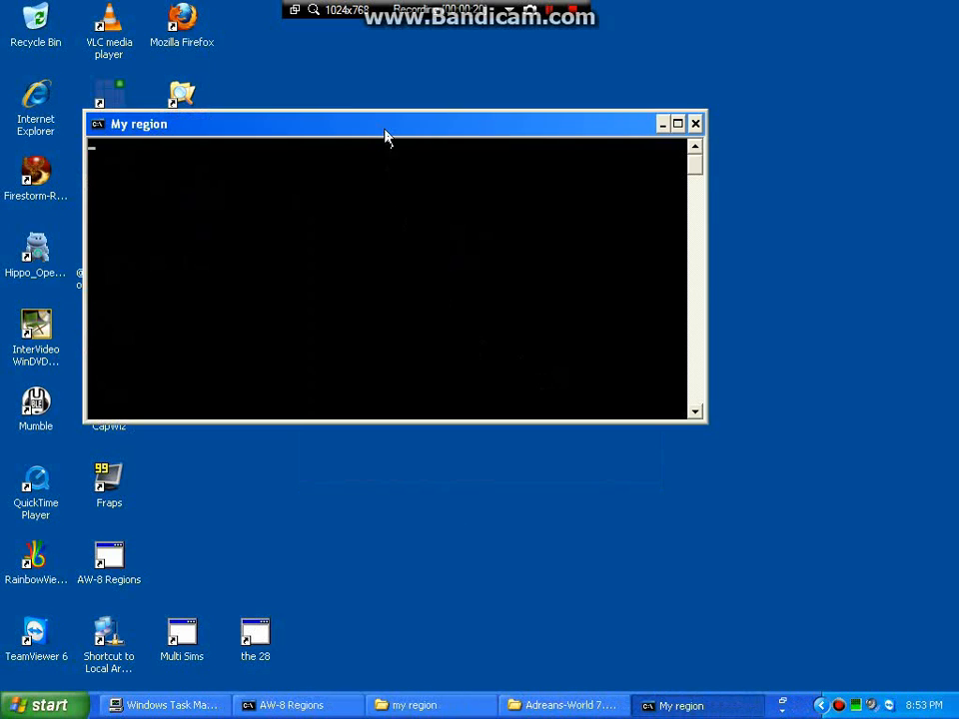
{"action": "left_click_drag", "start_coordinate": [390, 135], "coordinate": [527, 89]}
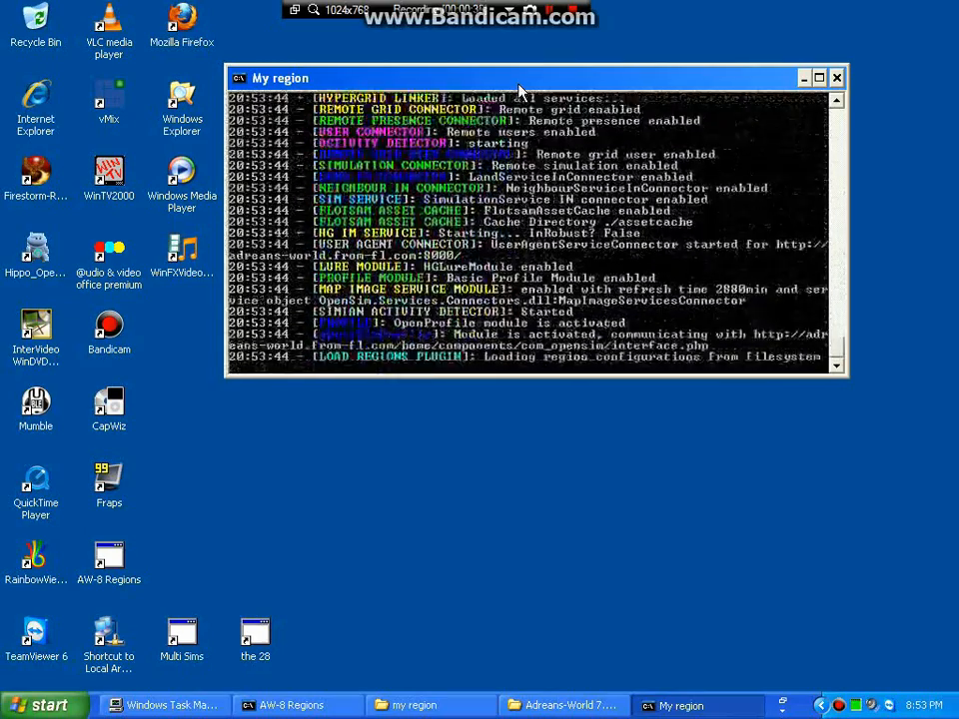
{"action": "left_click_drag", "start_coordinate": [518, 87], "coordinate": [553, 56]}
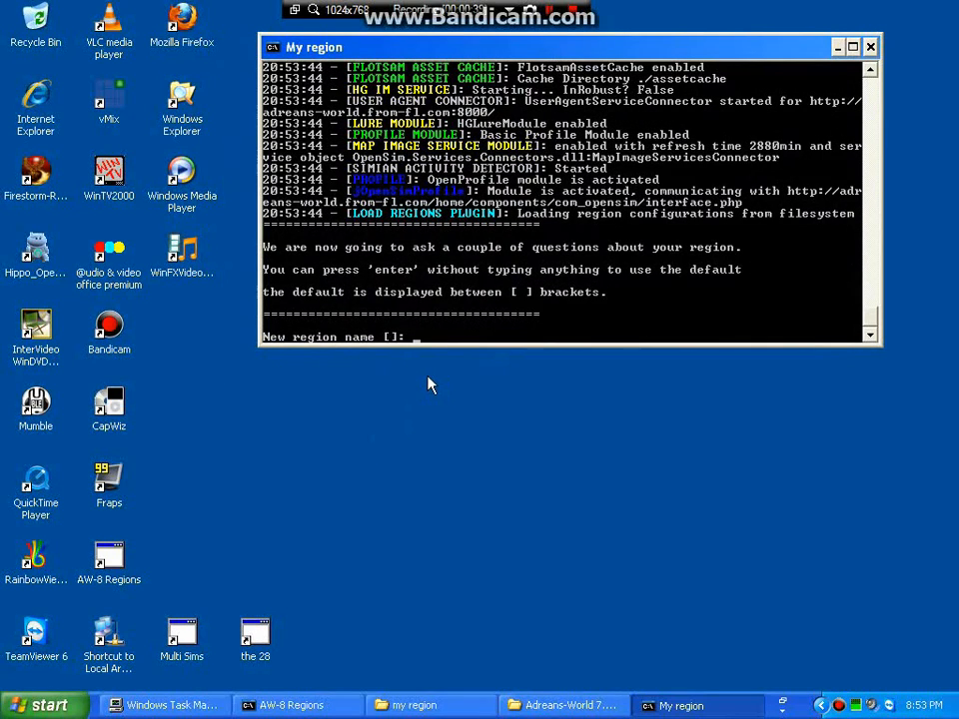
Name the region 'My Region' and accept the default region UUID.
{"action": "type", "text": "My Region"}
{"action": "key", "text": "Return"}
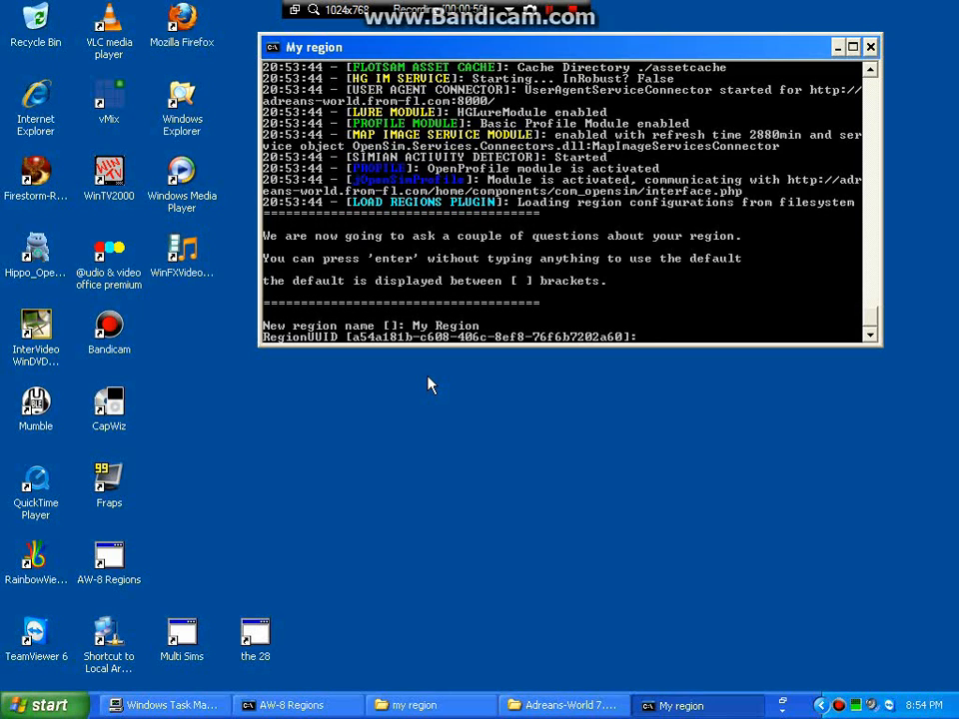
{"action": "key", "text": "Return"}
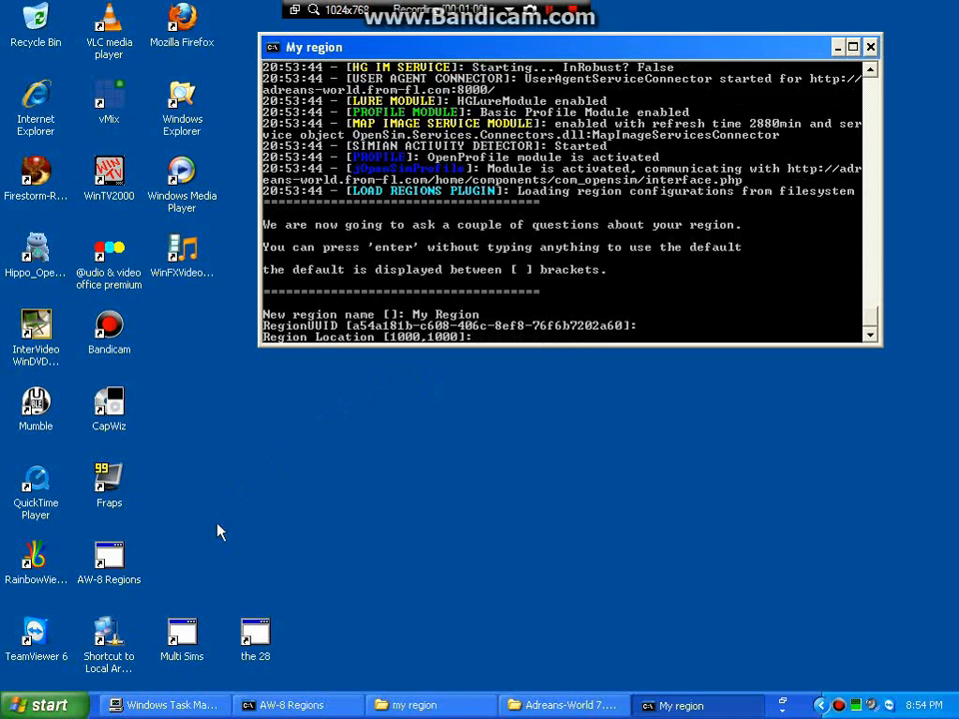
Open region ifo.txt from the my region folder and place it below the console.
{"action": "left_click", "coordinate": [462, 707]}
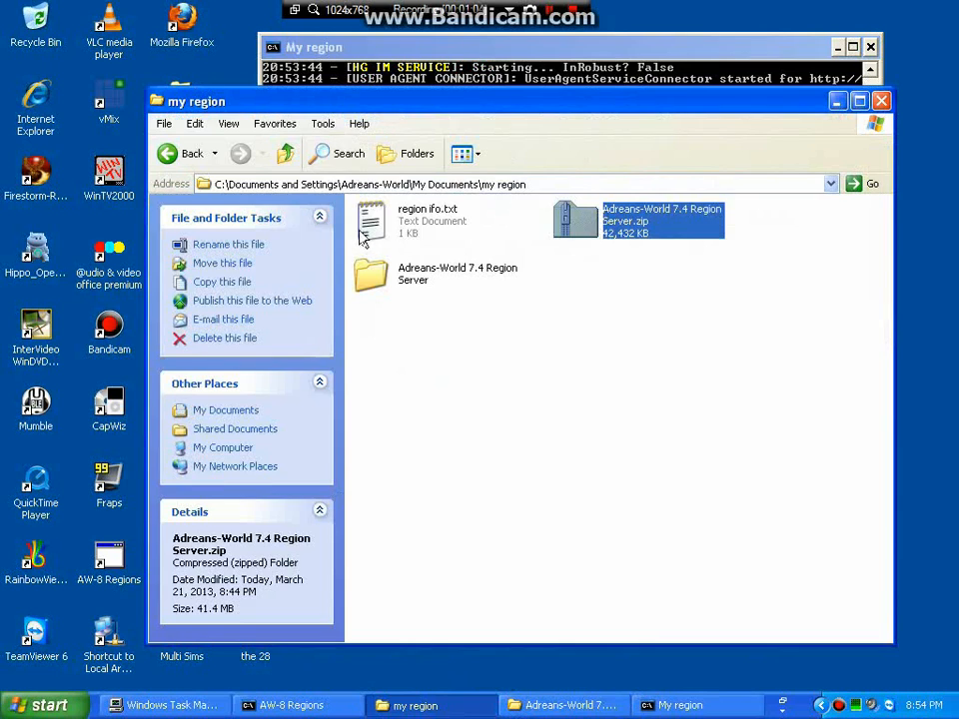
{"action": "double_click", "coordinate": [403, 219]}
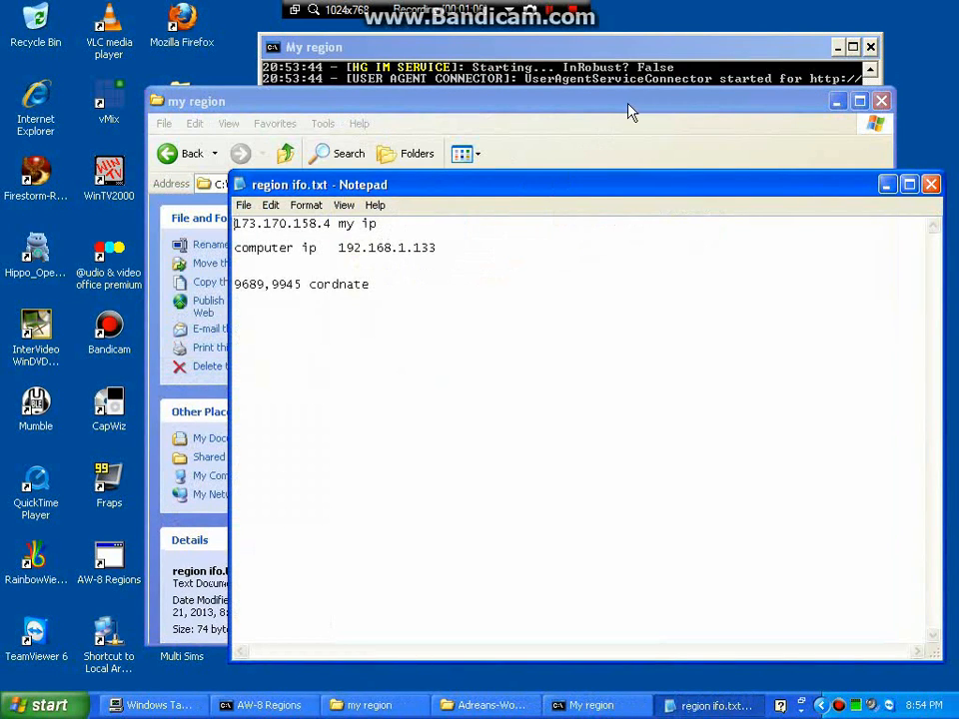
{"action": "left_click", "coordinate": [837, 101]}
{"action": "left_click_drag", "start_coordinate": [603, 185], "coordinate": [577, 405]}
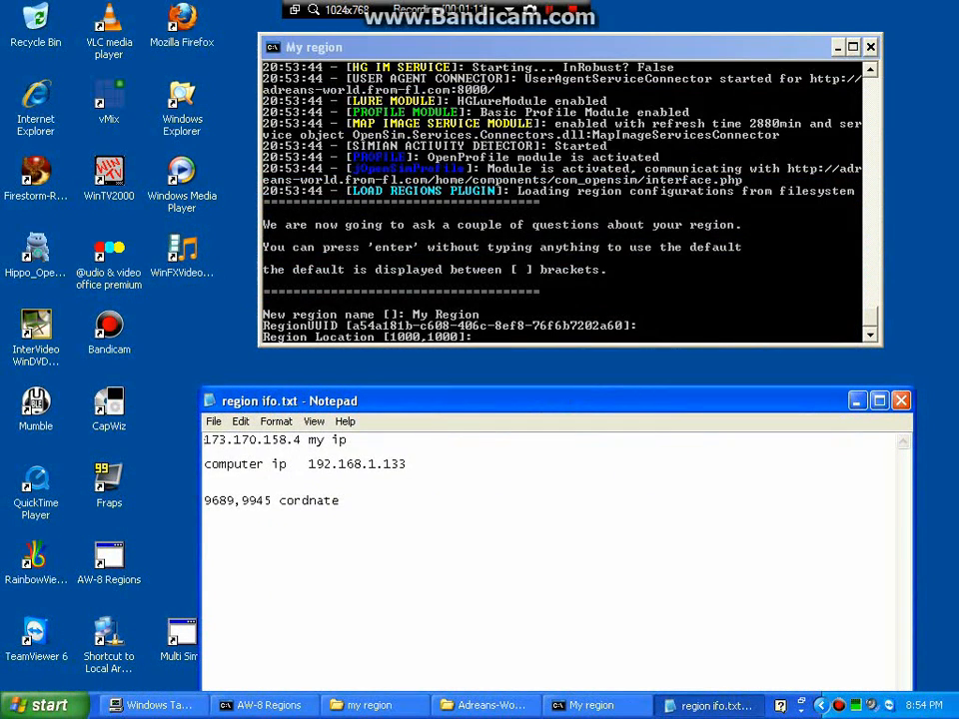
{"action": "left_click", "coordinate": [492, 342]}
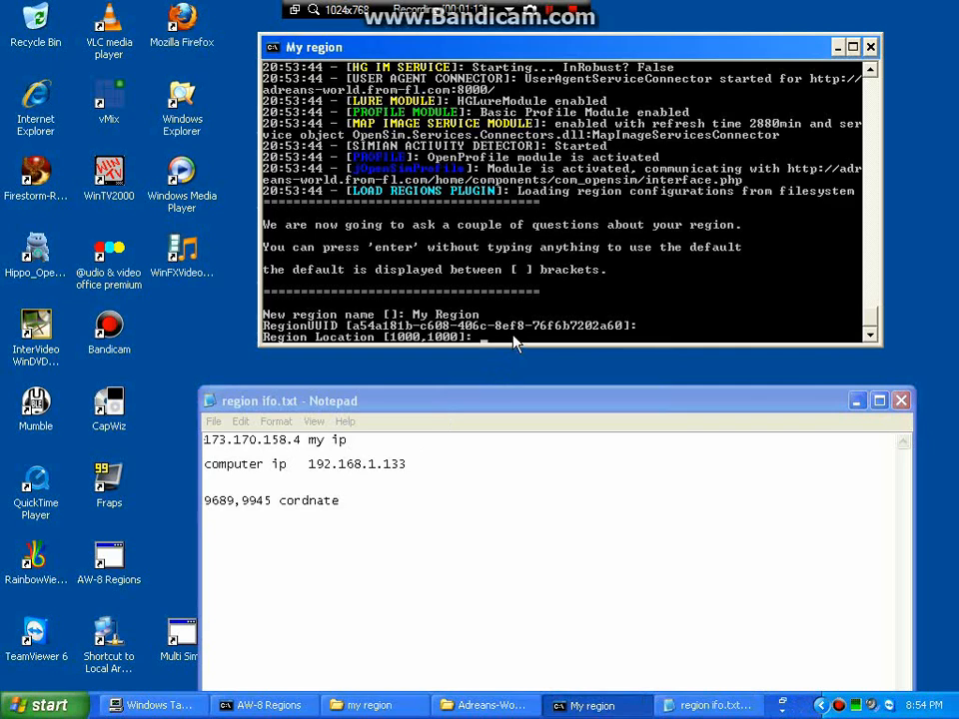
Enter region location 9689,9945, correcting the mistyped digits.
{"action": "type", "text": "6989,9945"}
{"action": "key", "text": "Home"}
{"action": "key", "text": "Delete"}
{"action": "type", "text": "9"}
{"action": "key", "text": "Delete"}
{"action": "type", "text": "6"}
{"action": "key", "text": "Return"}
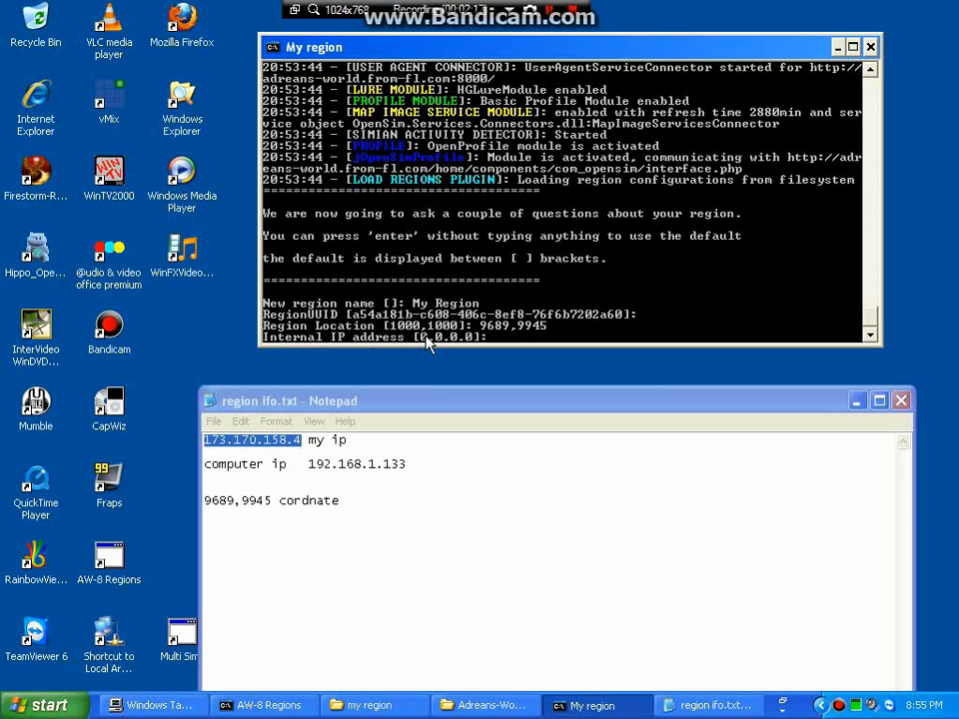
Set internal IP 0.0.0.0 and port 9000, with no alternate ports.
{"action": "type", "text": "0.0.0.0"}
{"action": "key", "text": "Return"}
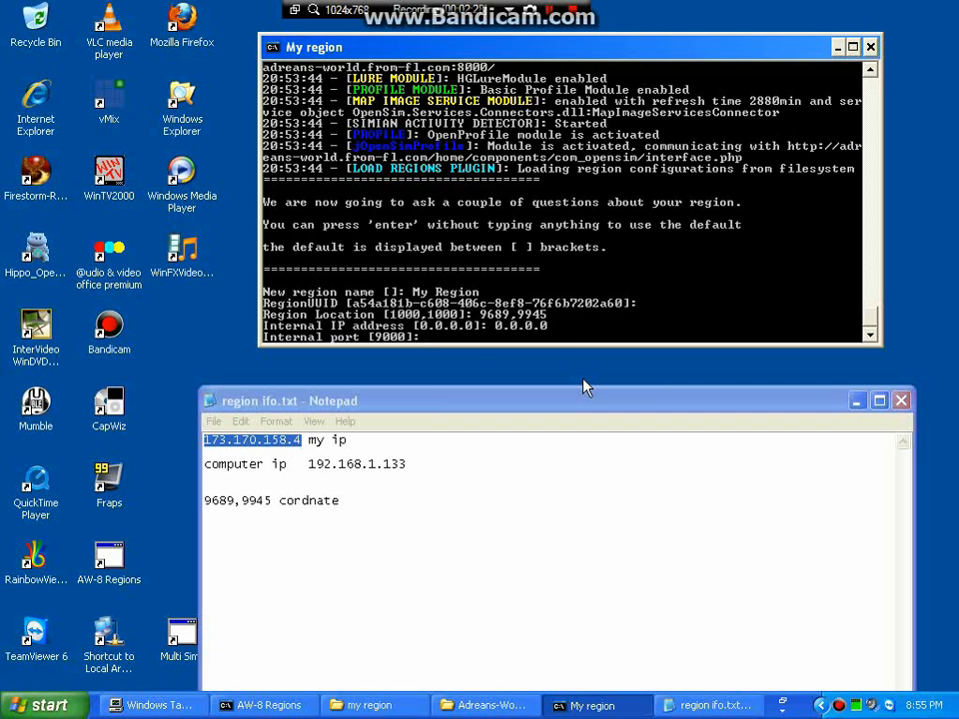
{"action": "type", "text": "9000"}
{"action": "key", "text": "Return"}
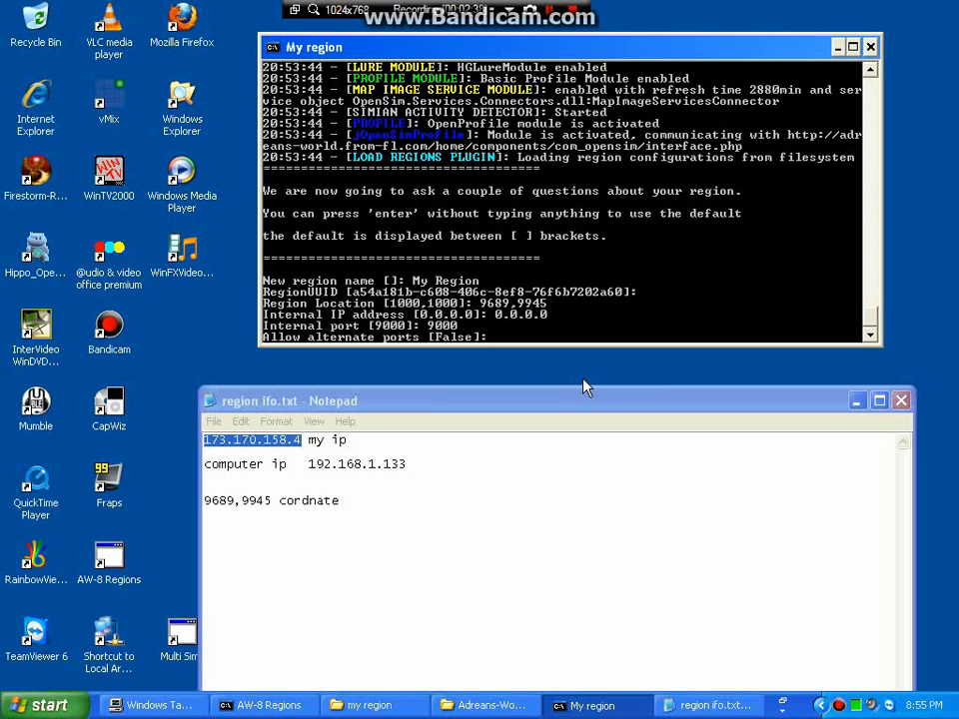
{"action": "key", "text": "Return"}
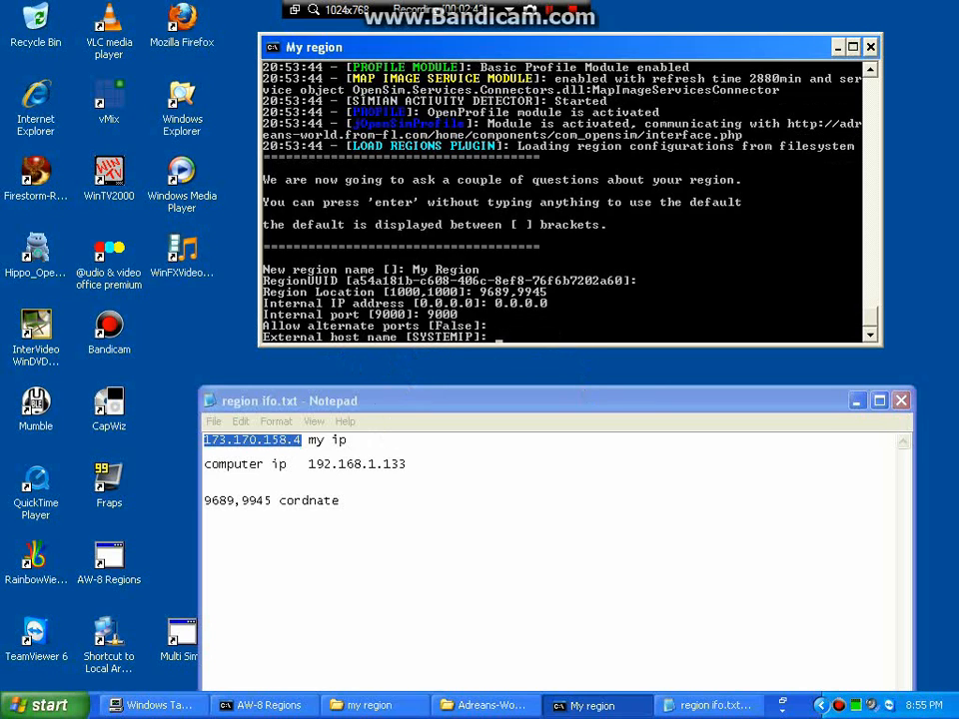
Copy the public IP address from the region notes in Notepad.
{"action": "left_click", "coordinate": [349, 464]}
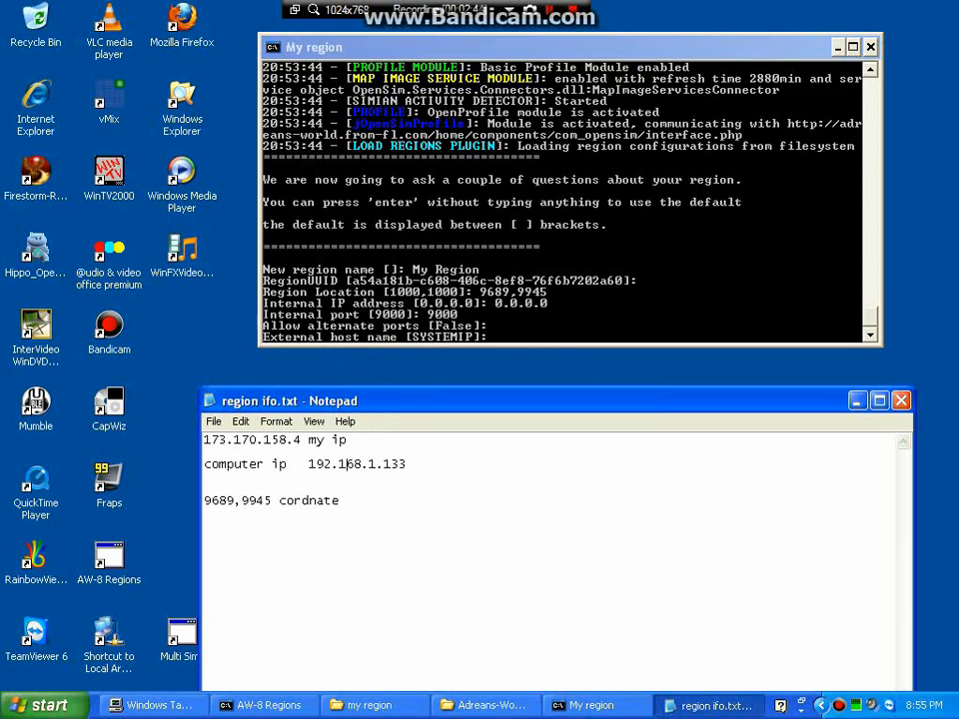
{"action": "left_click_drag", "start_coordinate": [301, 439], "coordinate": [204, 439]}
{"action": "right_click", "coordinate": [228, 446]}
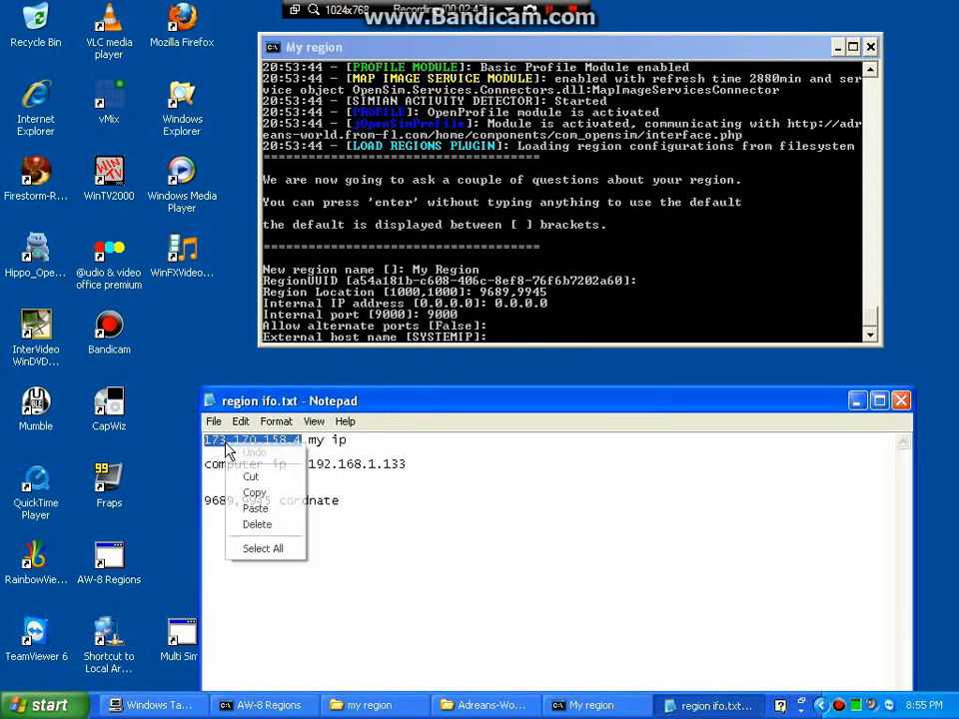
{"action": "left_click", "coordinate": [255, 492]}
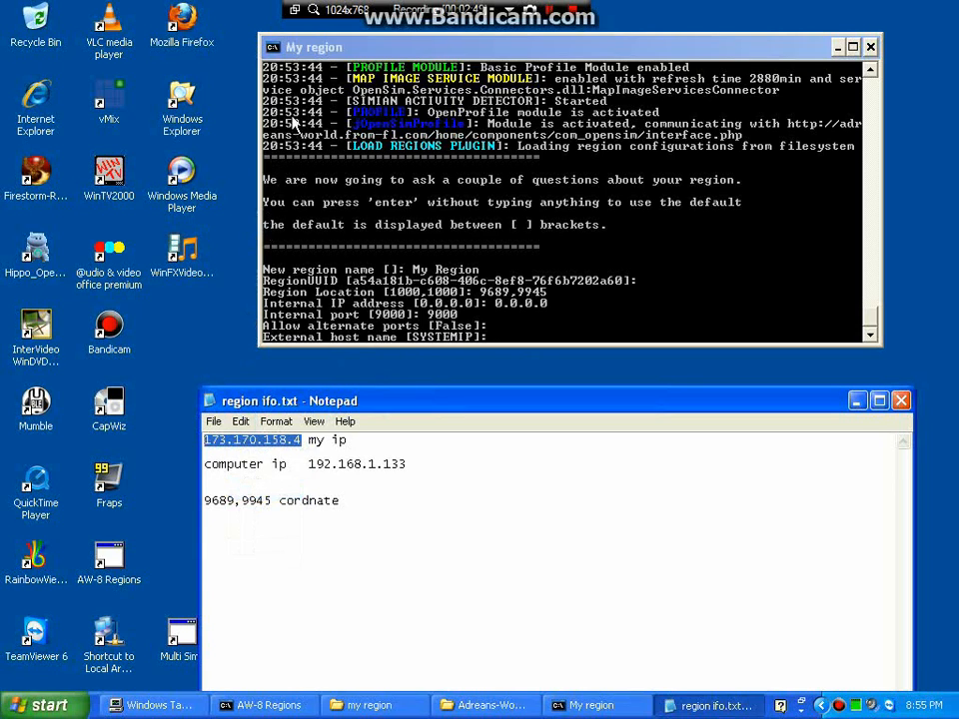
Paste the IP as My Region's external host name in the console and submit it.
{"action": "left_click", "coordinate": [273, 48]}
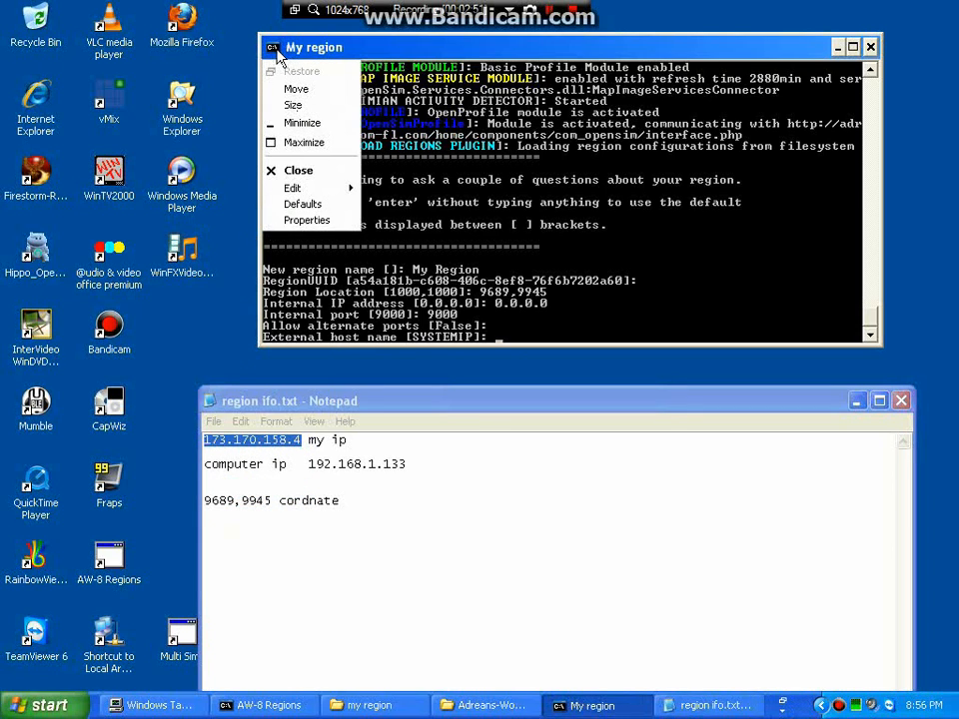
{"action": "mouse_move", "coordinate": [300, 189]}
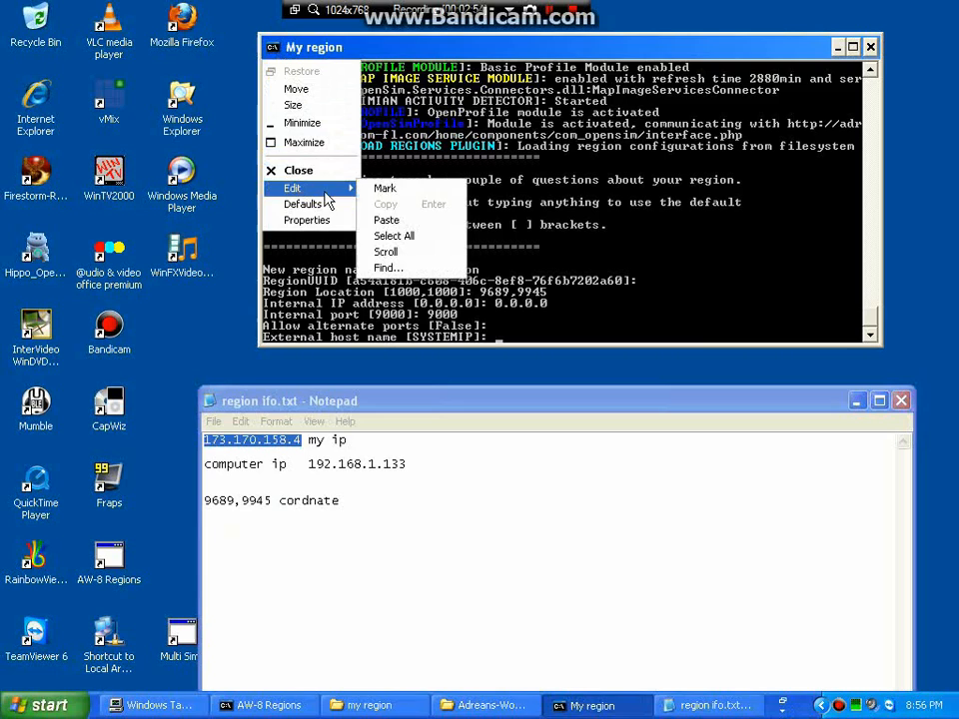
{"action": "left_click", "coordinate": [387, 221]}
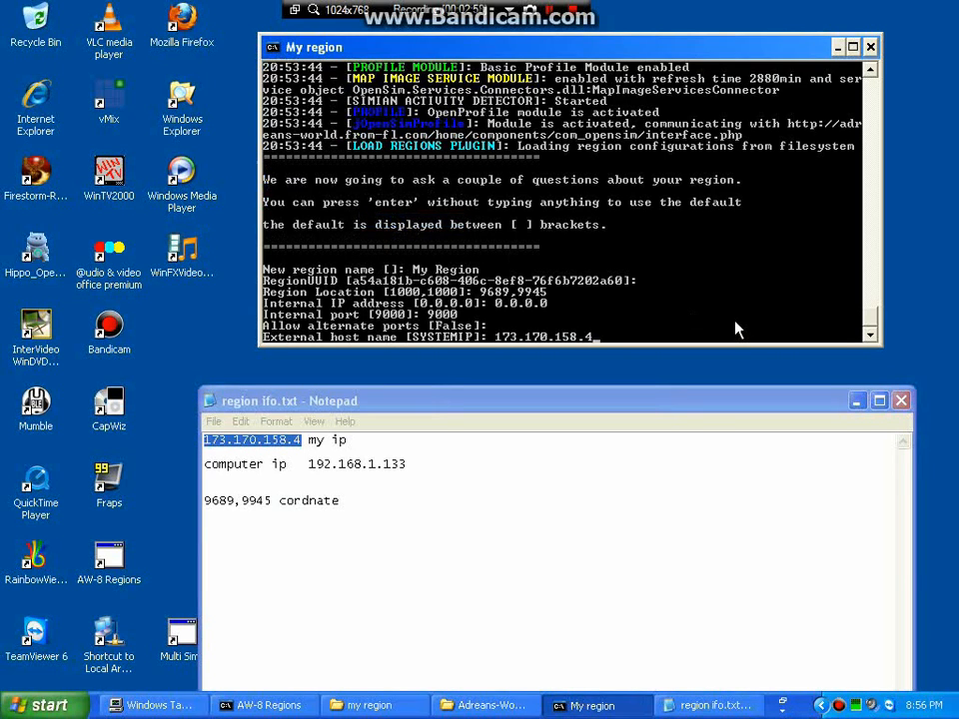
{"action": "key", "text": "Return"}
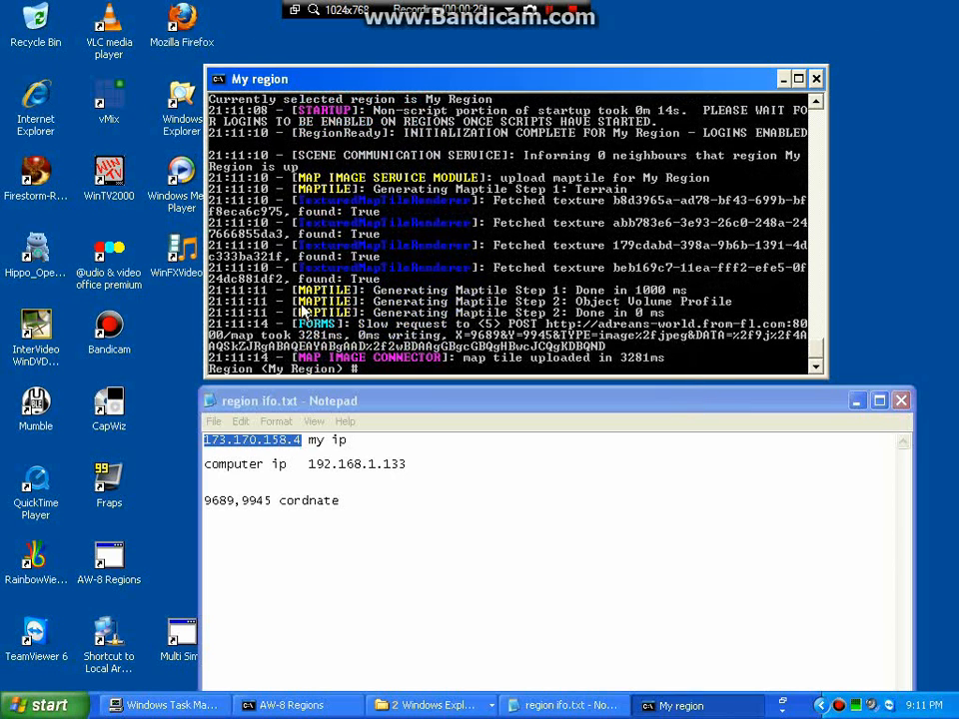
Launch Rainbow Viewer from its desktop icon.
{"action": "double_click", "coordinate": [57, 550]}
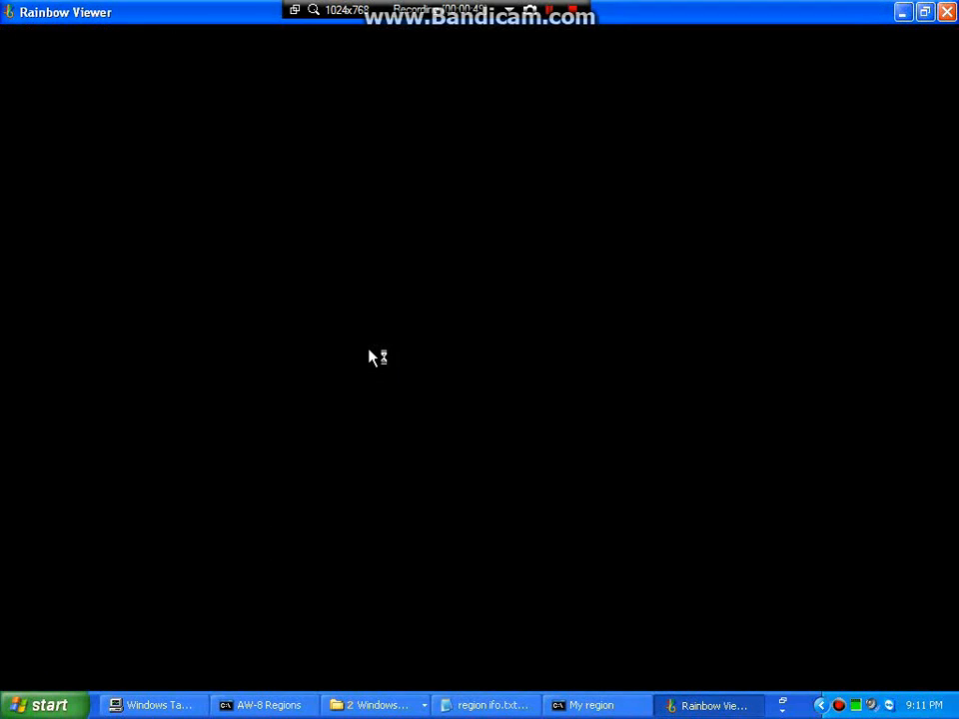
Log in to the grid with a saved avatar account from the first-name list.
{"action": "left_click", "coordinate": [143, 654]}
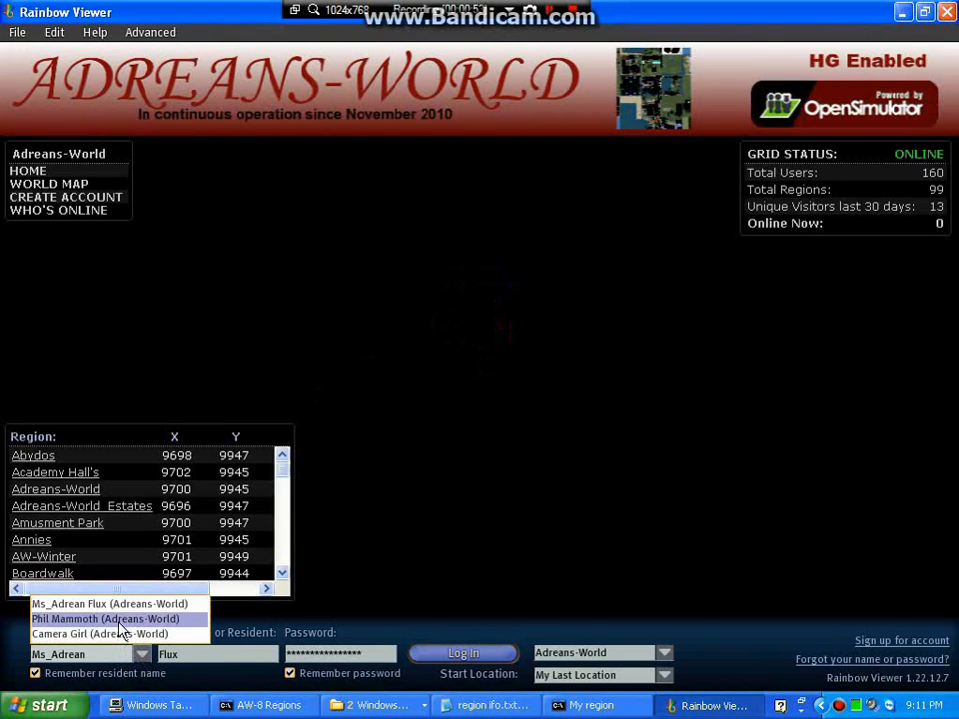
{"action": "left_click", "coordinate": [118, 619]}
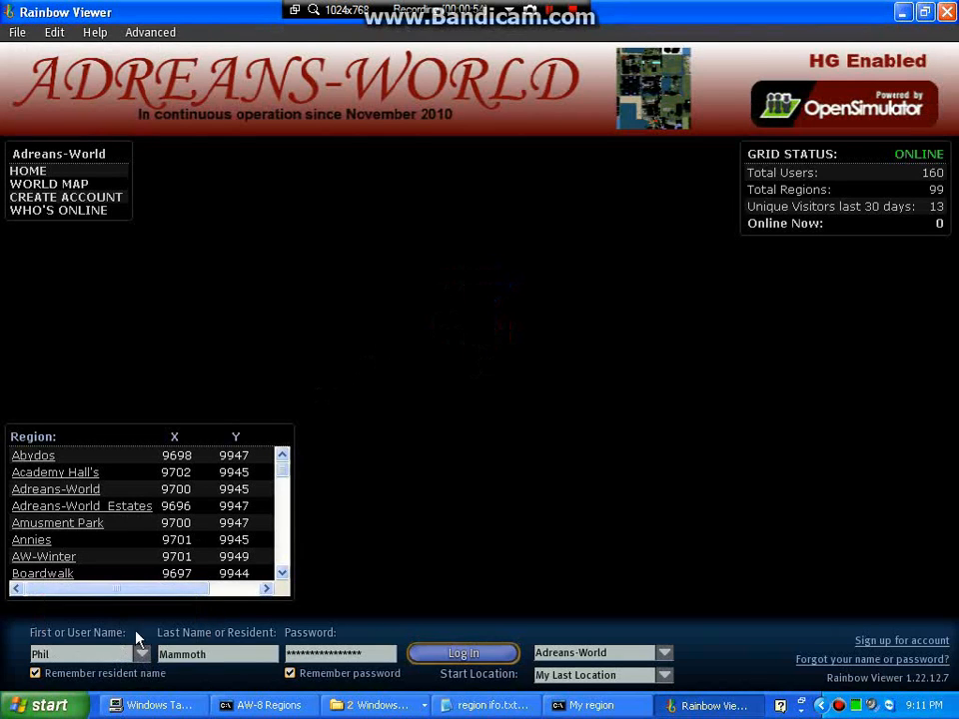
{"action": "left_click", "coordinate": [447, 655]}
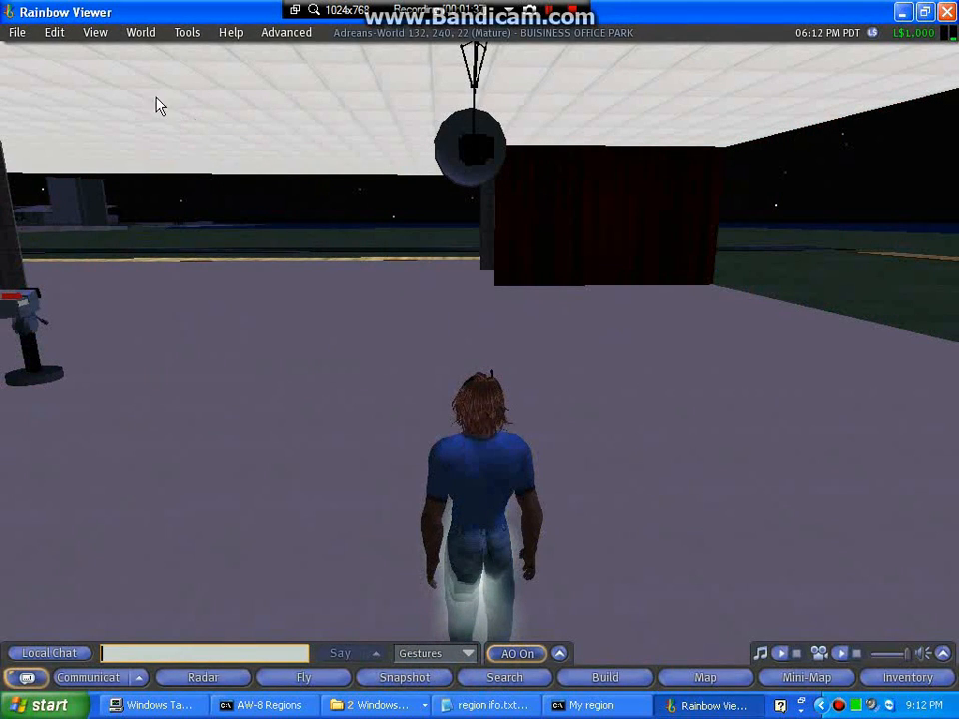
Set the environment lighting to Midday from the World menu.
{"action": "left_click", "coordinate": [142, 32]}
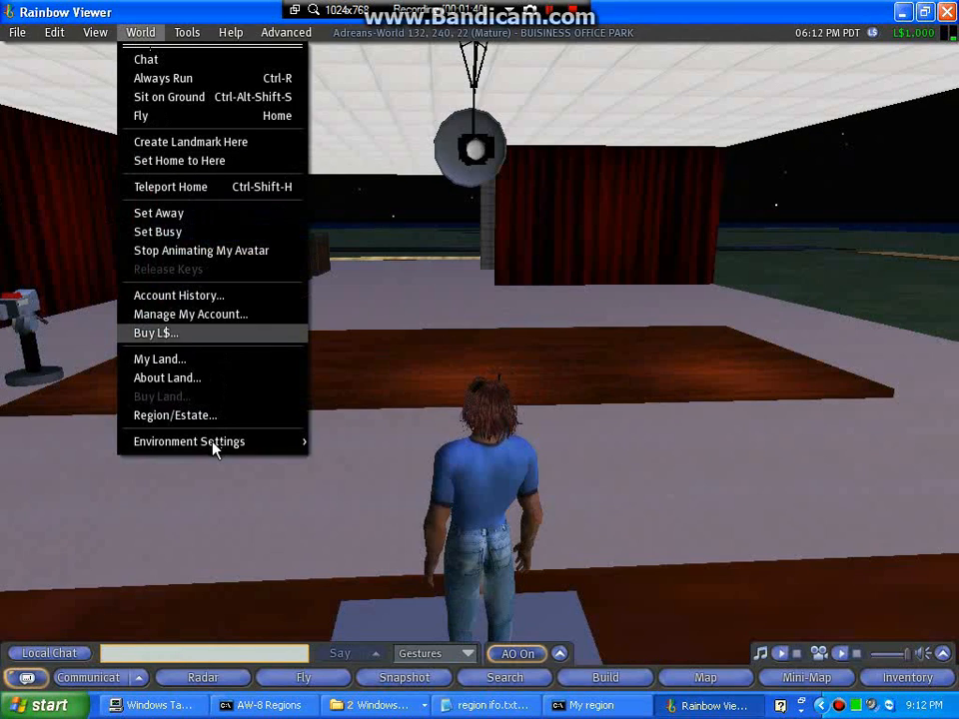
{"action": "mouse_move", "coordinate": [213, 446]}
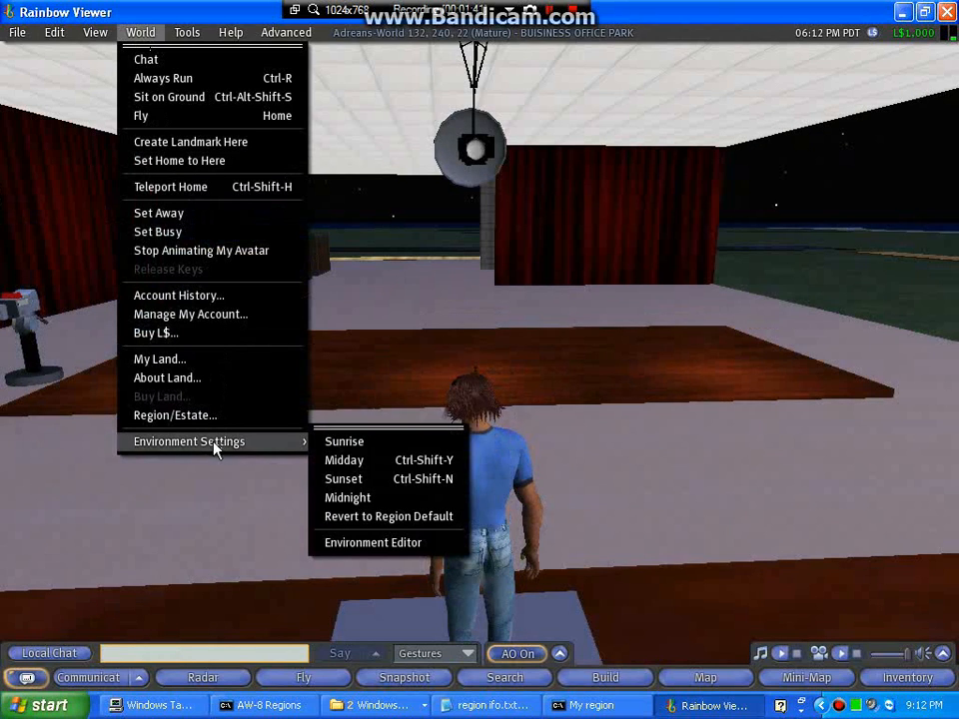
{"action": "left_click", "coordinate": [342, 461]}
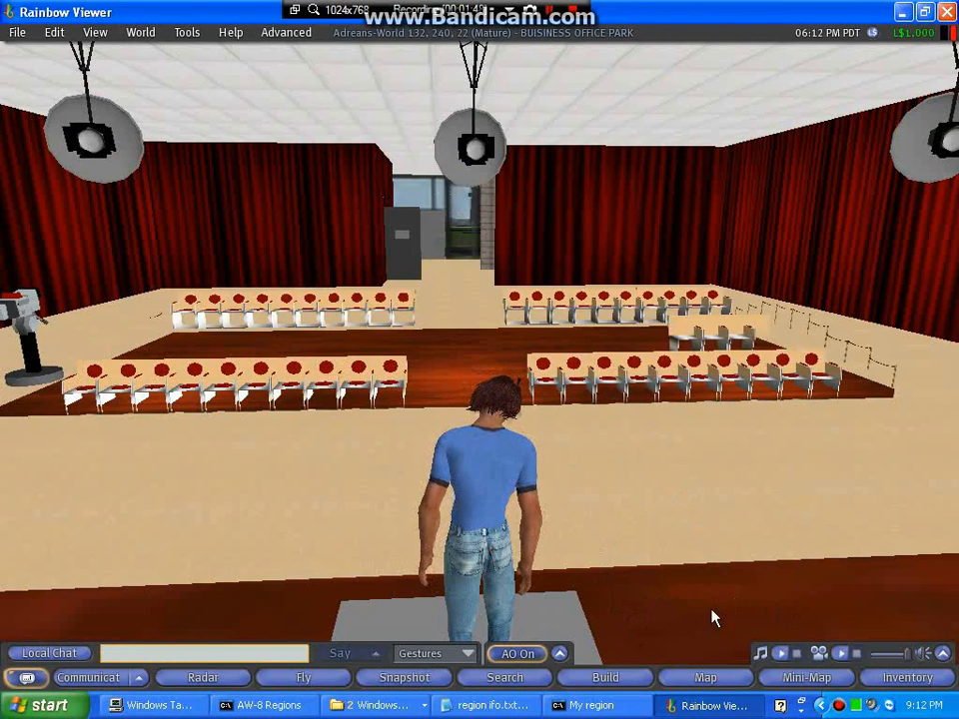
Search the world map for 'my region', then zoom out and pan to show it among neighbours.
{"action": "left_click", "coordinate": [704, 679]}
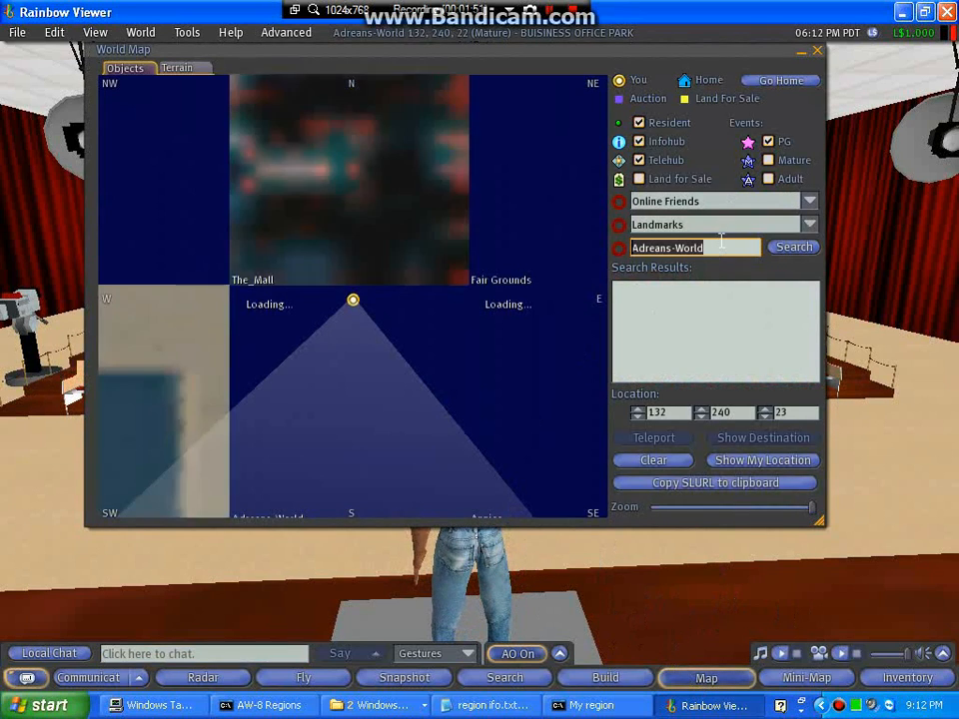
{"action": "type", "text": "my r"}
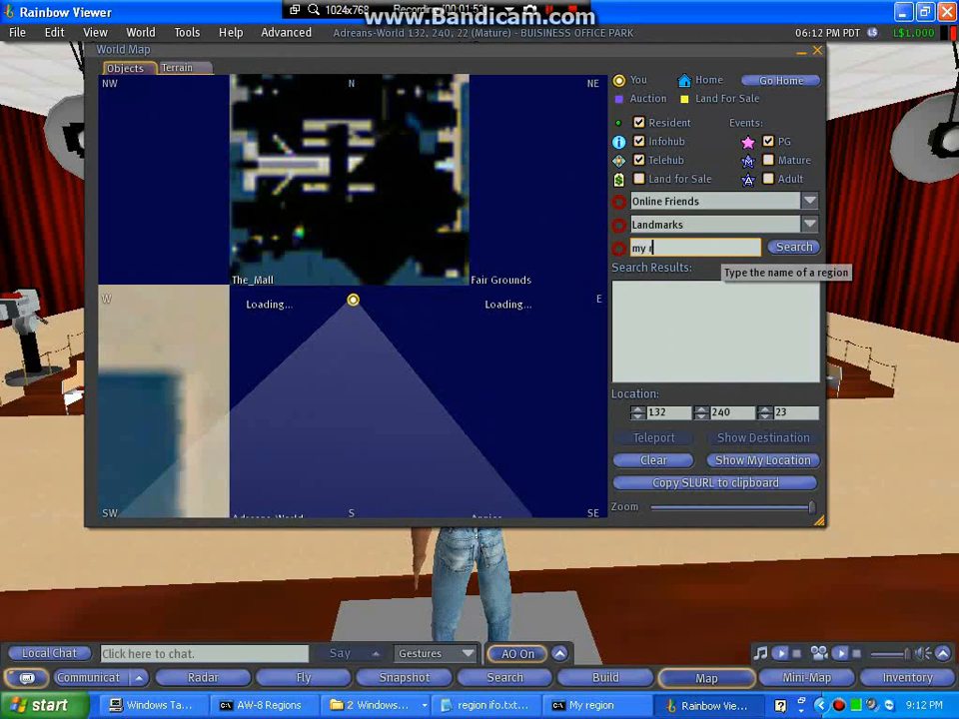
{"action": "type", "text": "egion"}
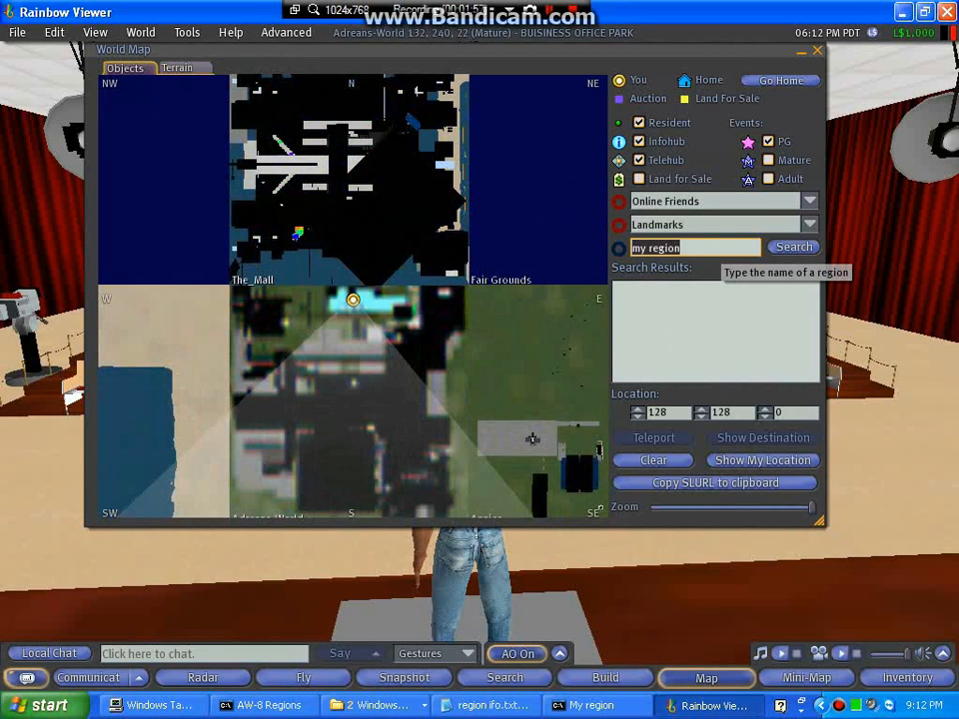
{"action": "key", "text": "Return"}
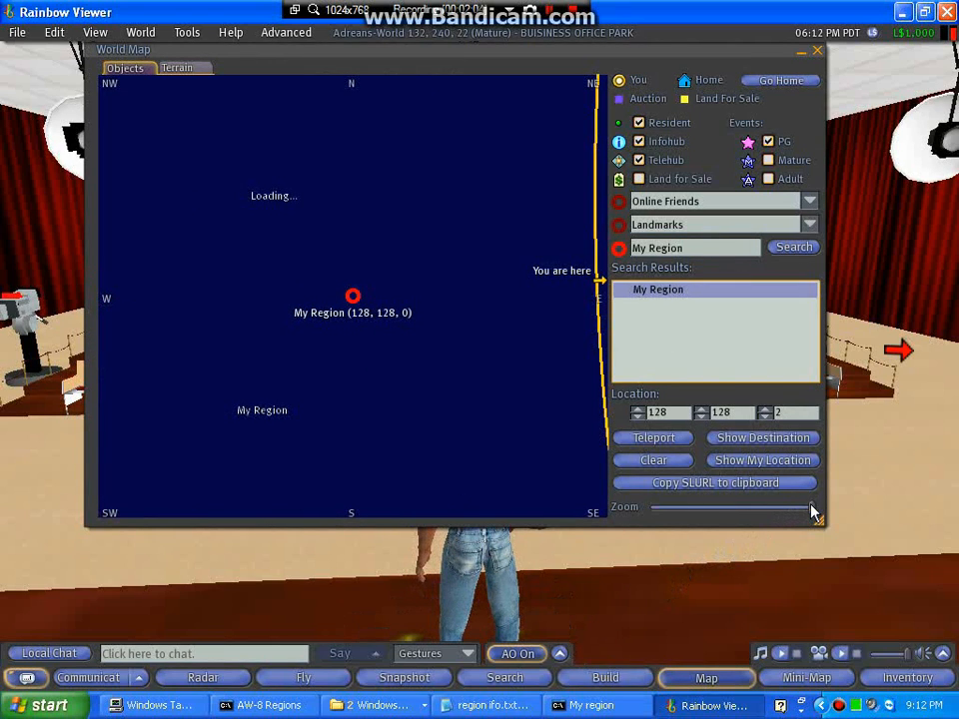
{"action": "left_click_drag", "start_coordinate": [811, 511], "coordinate": [761, 512]}
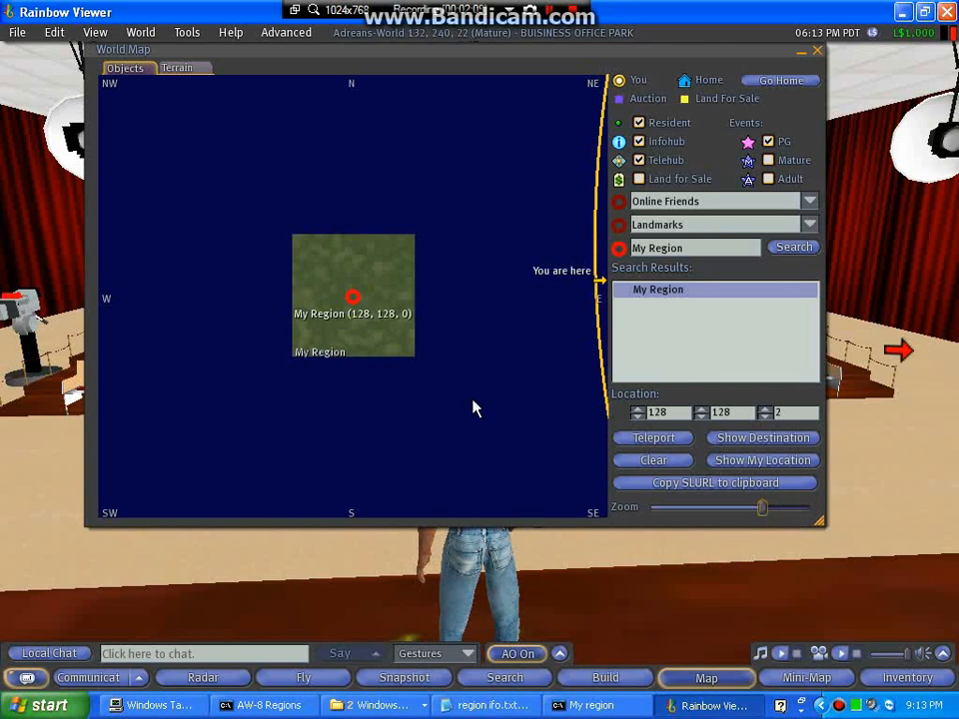
{"action": "left_click_drag", "start_coordinate": [576, 279], "coordinate": [466, 274]}
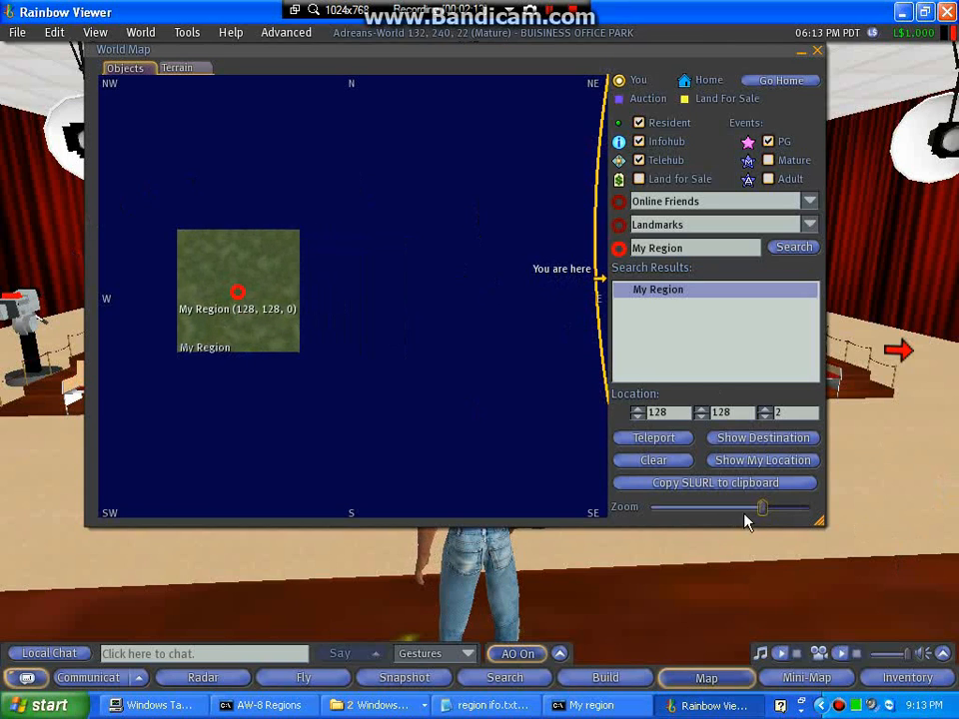
{"action": "left_click_drag", "start_coordinate": [760, 513], "coordinate": [700, 514]}
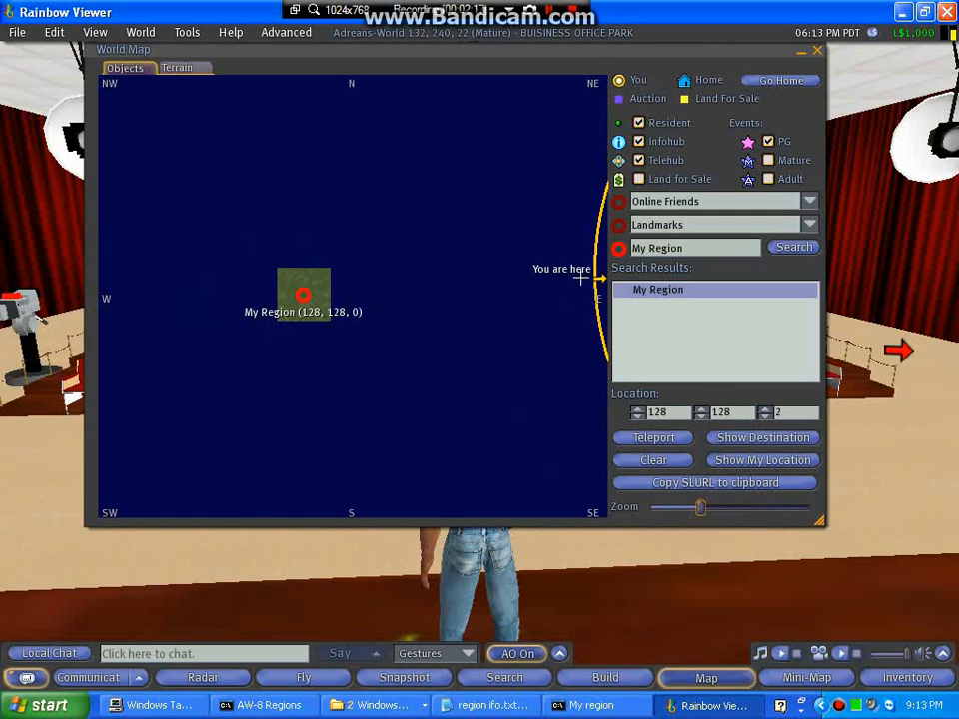
{"action": "left_click_drag", "start_coordinate": [578, 276], "coordinate": [469, 281]}
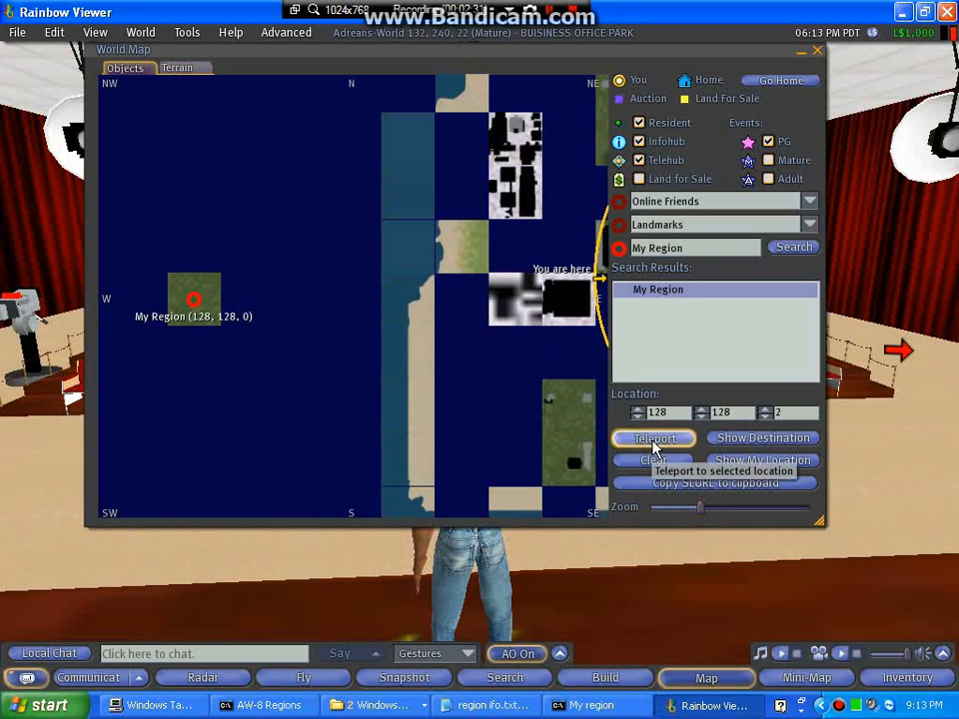
Teleport to My Region and walk the avatar forward and left across the grass.
{"action": "left_click", "coordinate": [655, 440]}
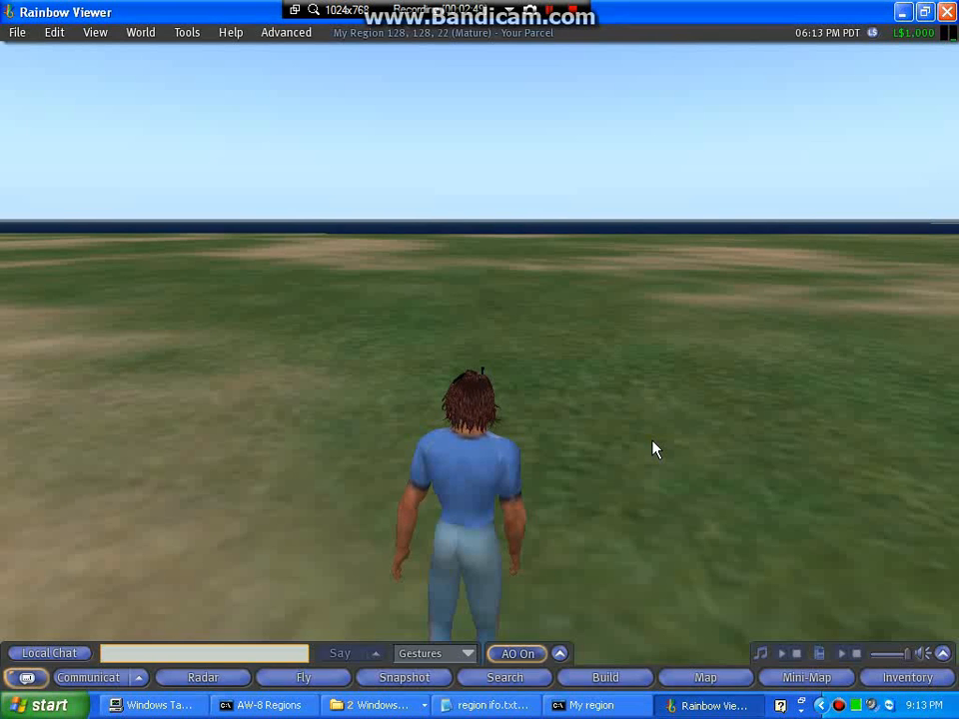
{"action": "key", "text": "Right"}
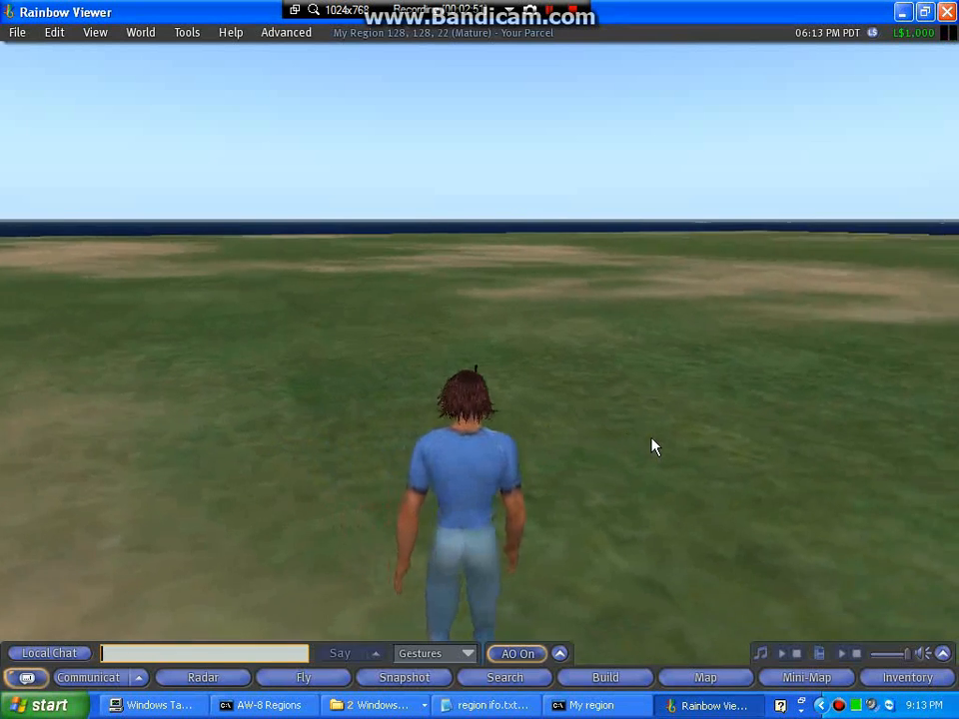
{"action": "key", "text": "Up"}
{"action": "key", "text": "Left"}
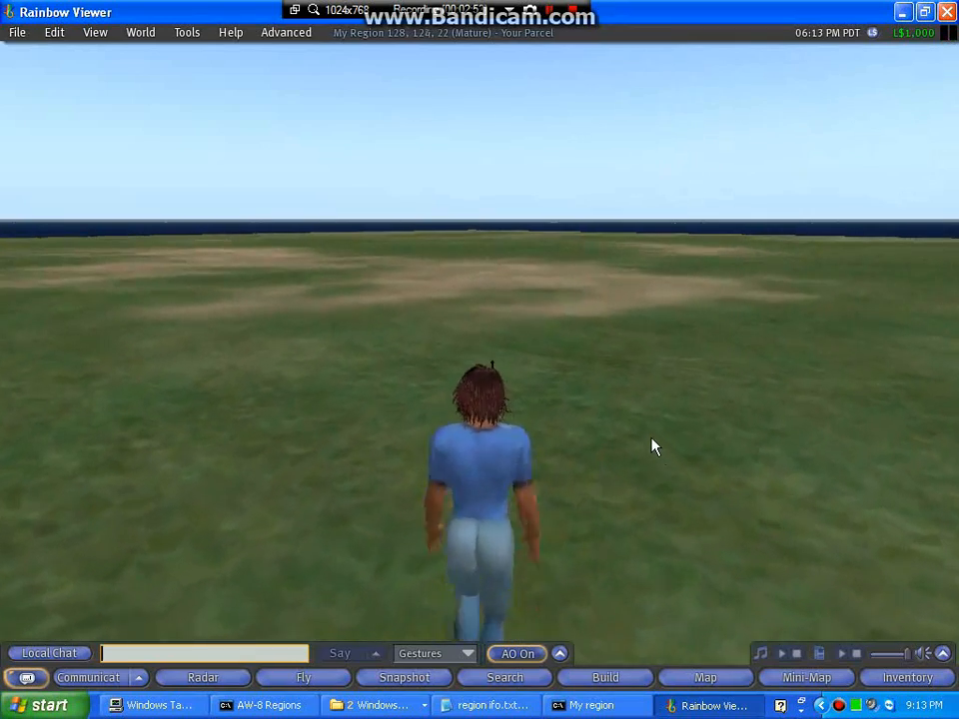
{"action": "key", "text": "Left"}
{"action": "key", "text": "Left"}
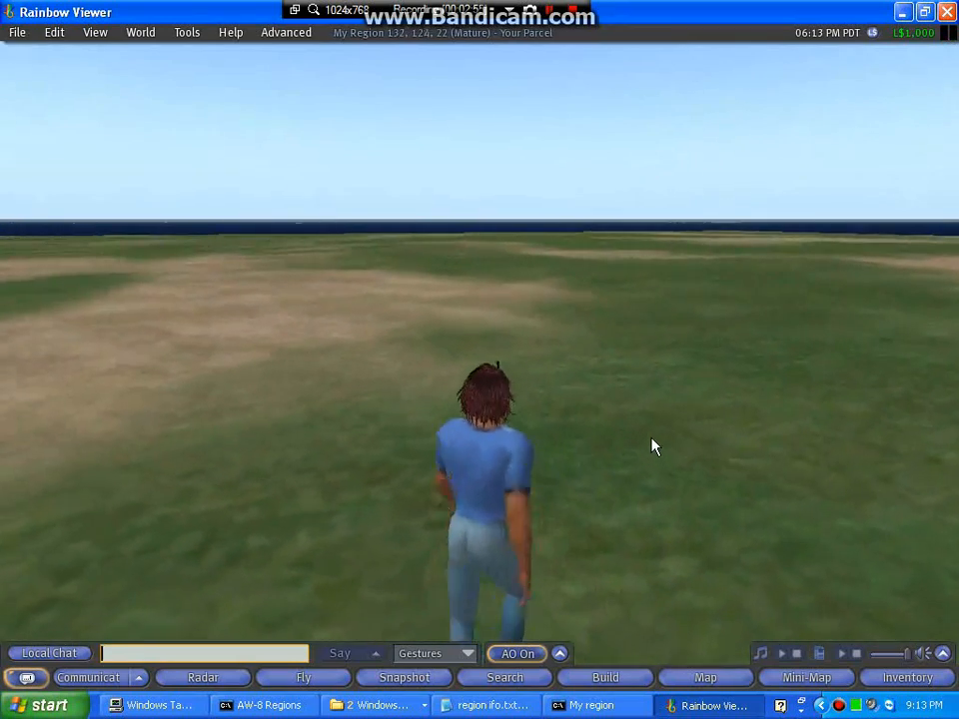
Orbit the camera around the avatar and bring it in close on its front.
{"action": "key", "text": "alt+Right"}
{"action": "key", "text": "alt+Right"}
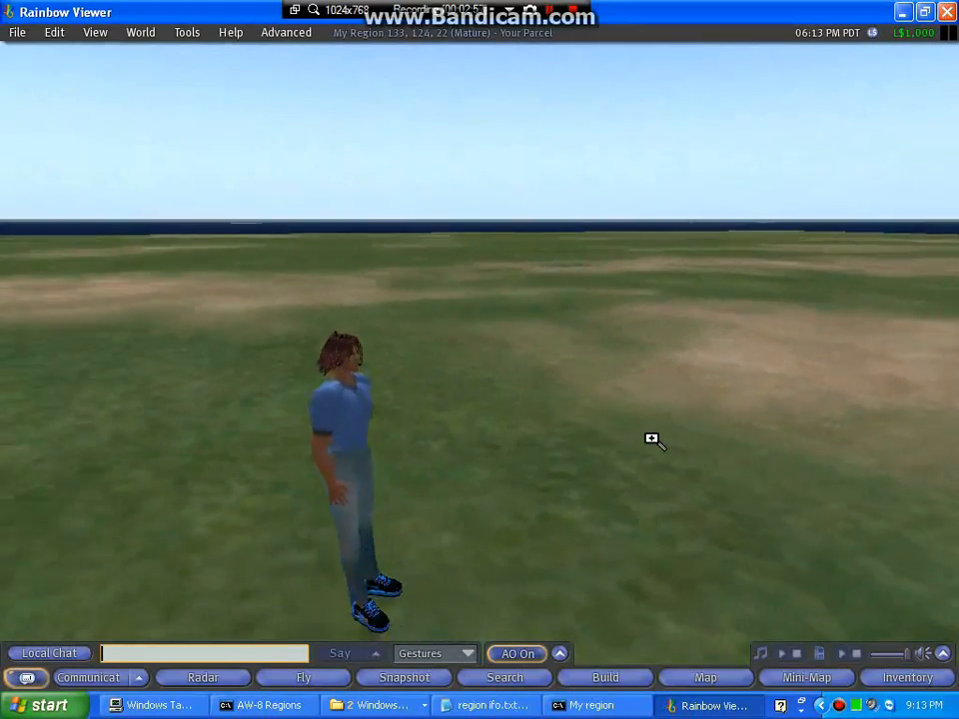
{"action": "key", "text": "alt+Up"}
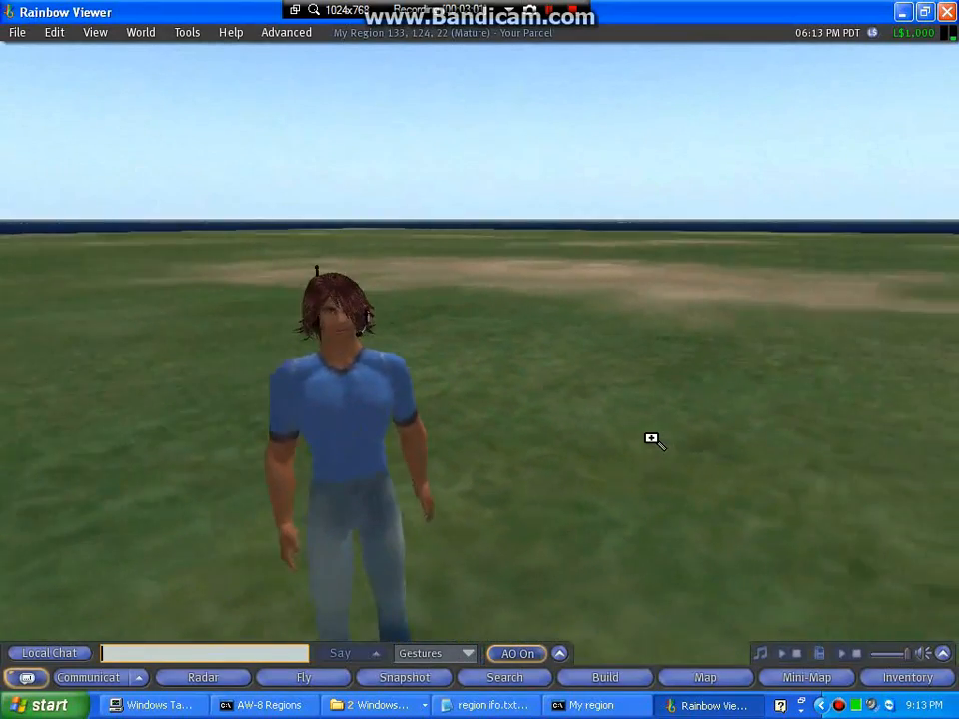
{"action": "key", "text": "alt+Up"}
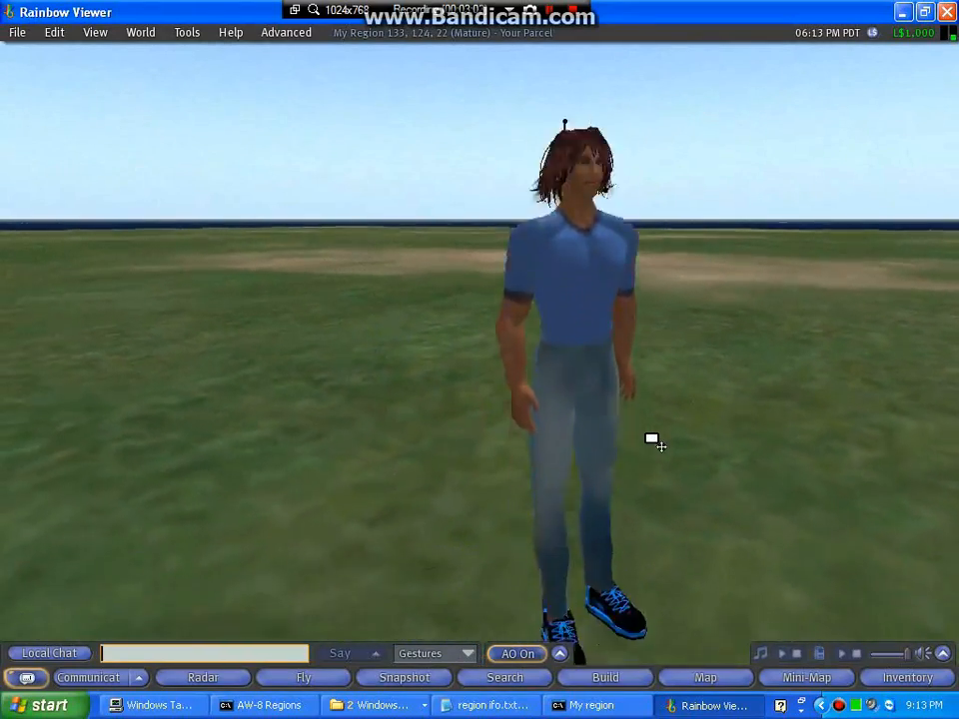